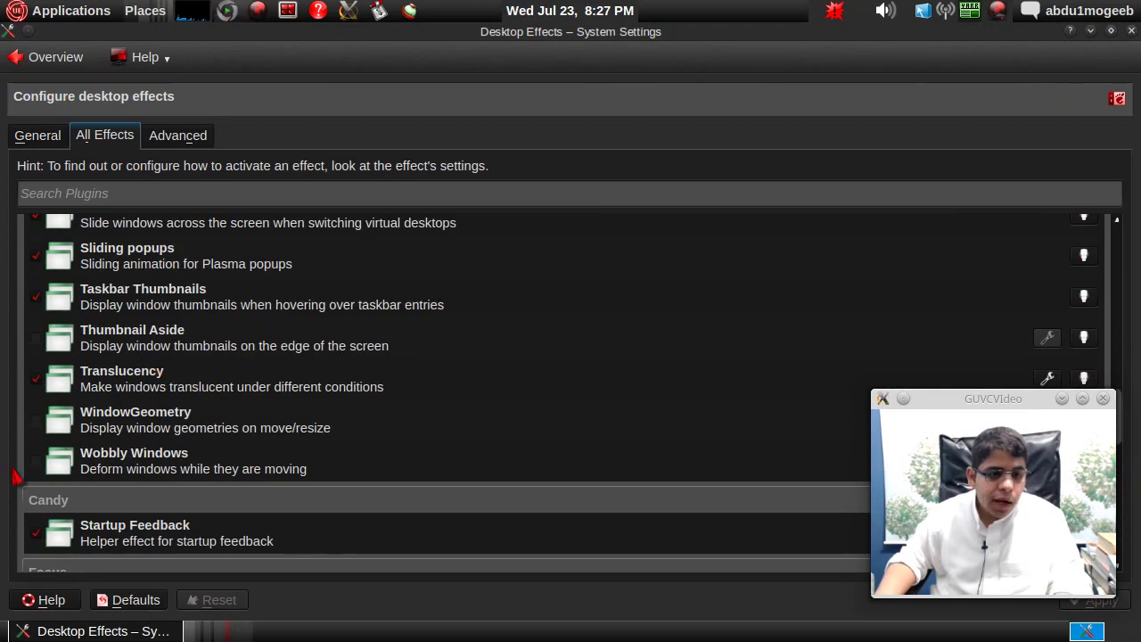
- Enable the Wobbly Windows effect and apply it
left_click(36, 461)
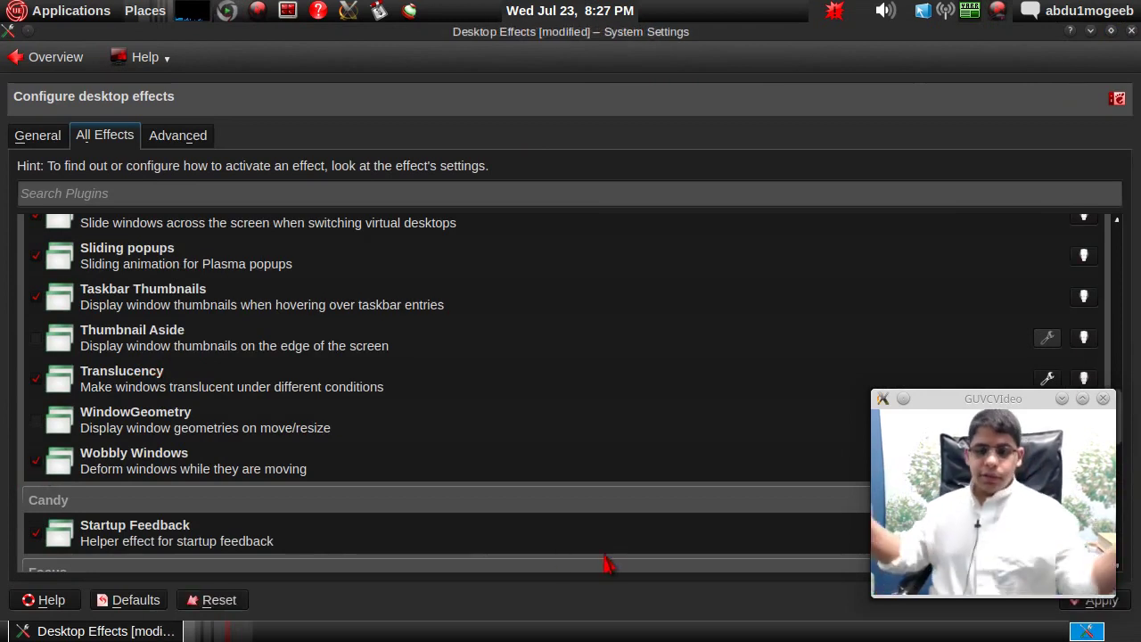
left_click(1111, 31)
left_click(606, 454)
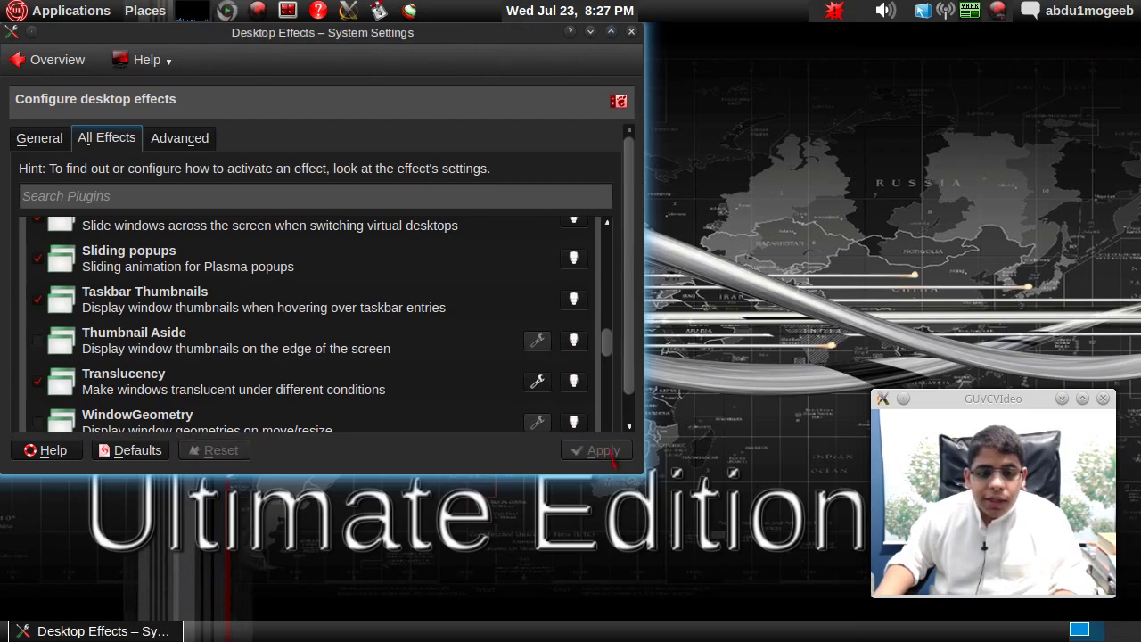
left_click_drag(443, 36, 538, 118)
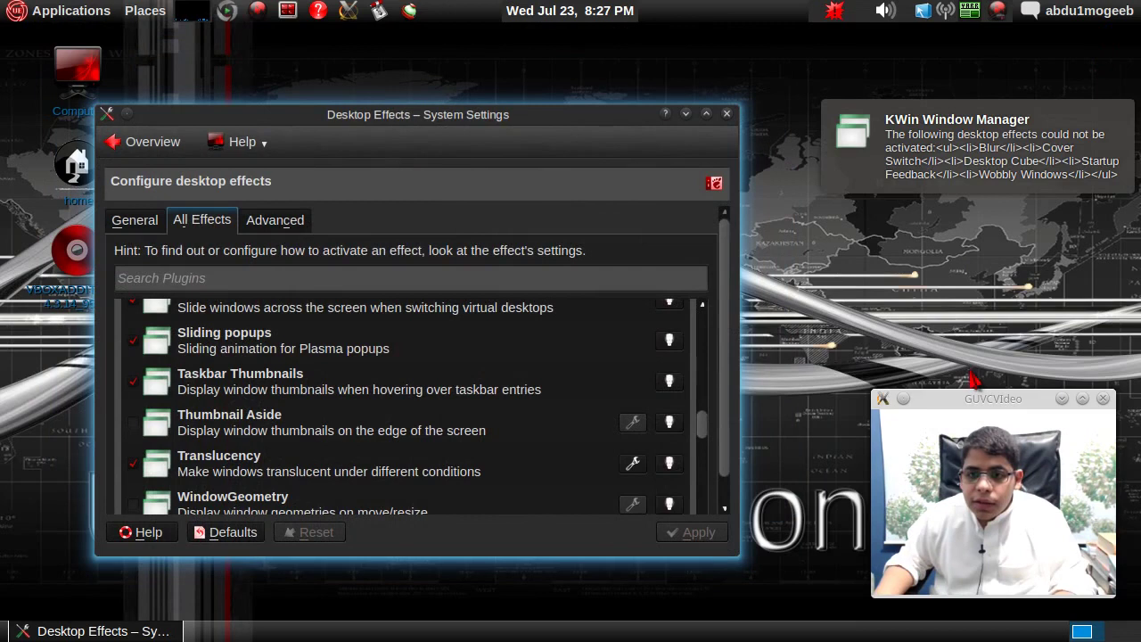
- Set the compositing type to OpenGL, apply, and accept the new configuration
left_click(141, 222)
left_click(268, 223)
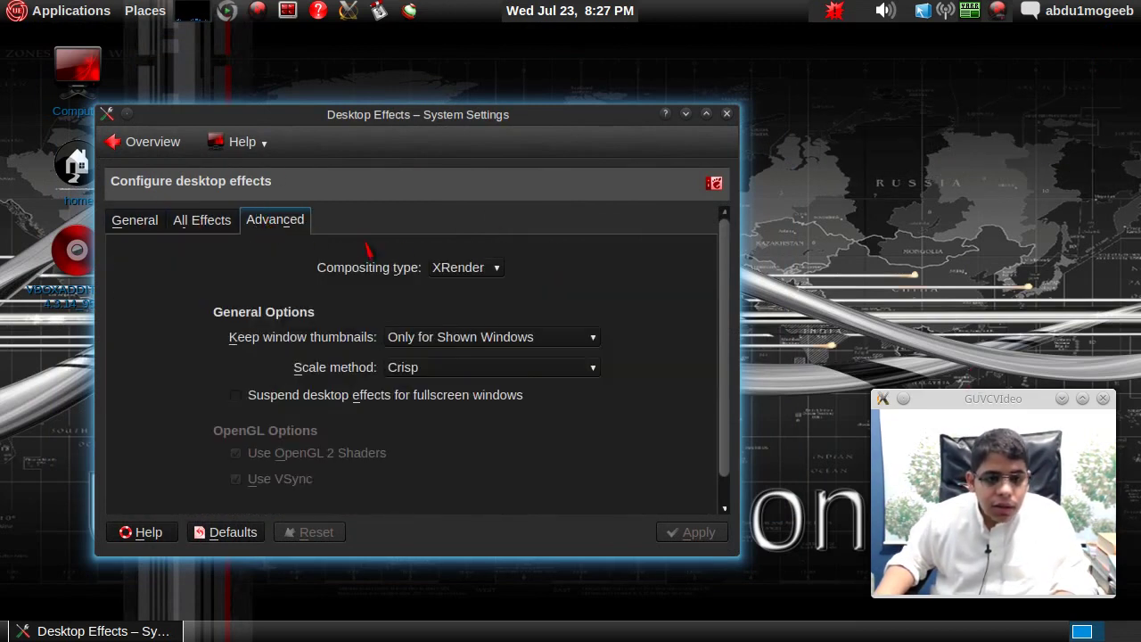
left_click(460, 276)
left_click(467, 250)
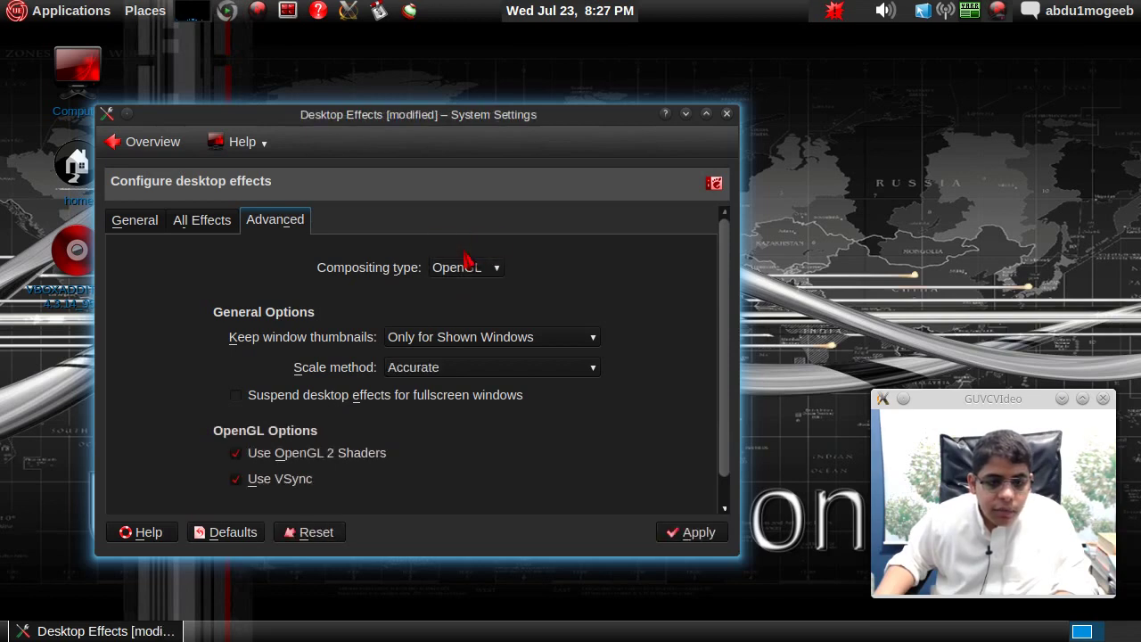
left_click(712, 539)
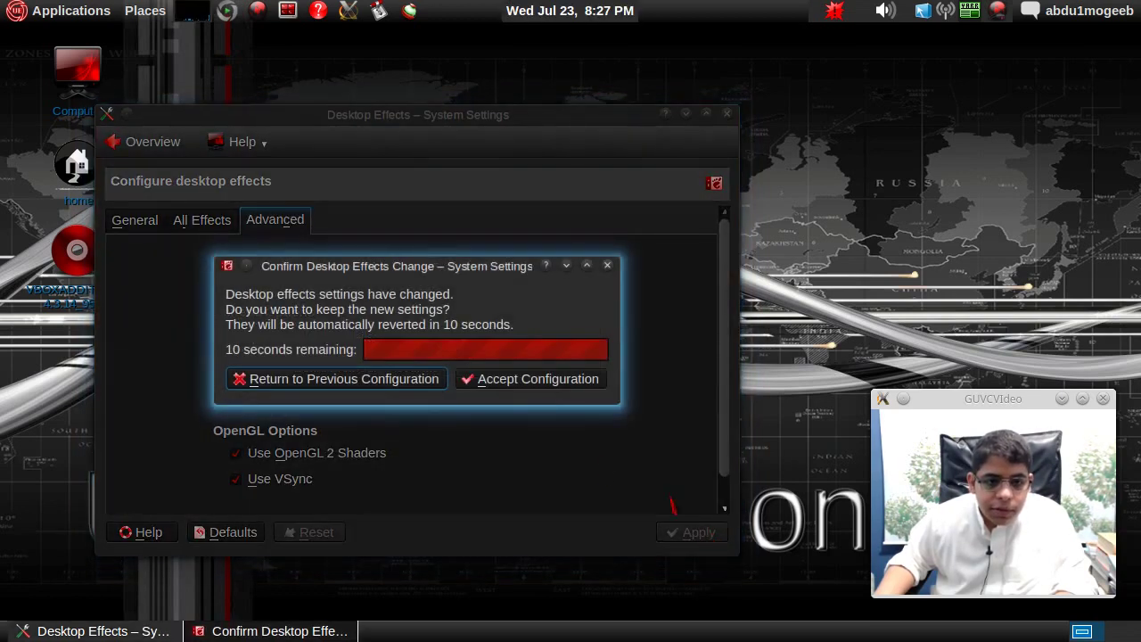
left_click(486, 398)
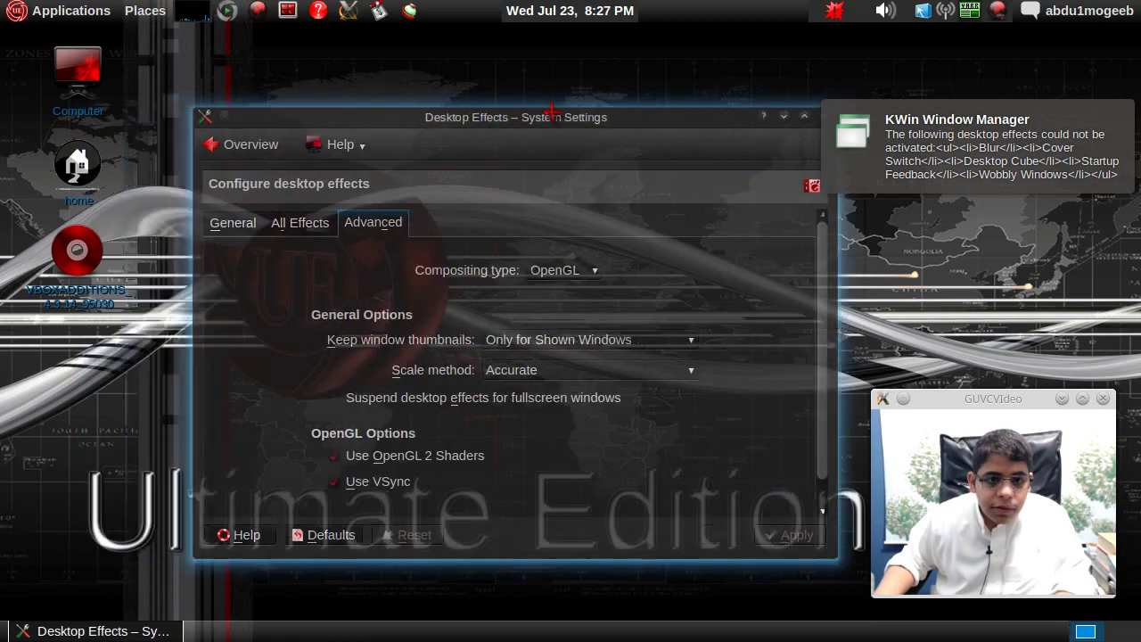
- Browse the full effects list, then return to the System Settings overview
left_click(204, 219)
scroll(205, 401, "down", 10)
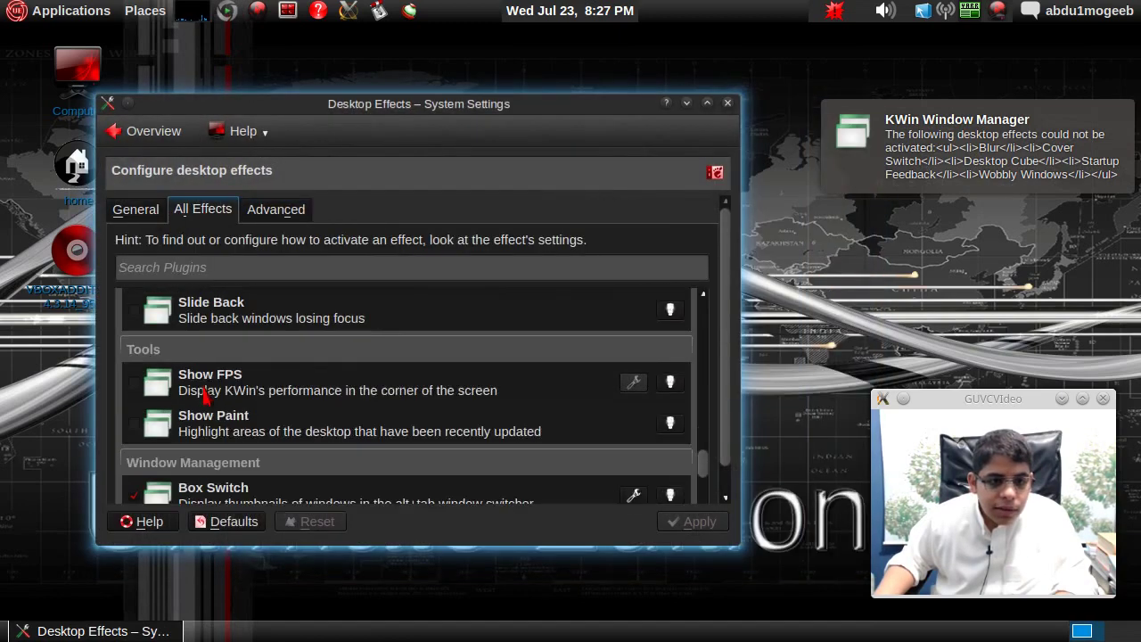
scroll(207, 407, "up", 3)
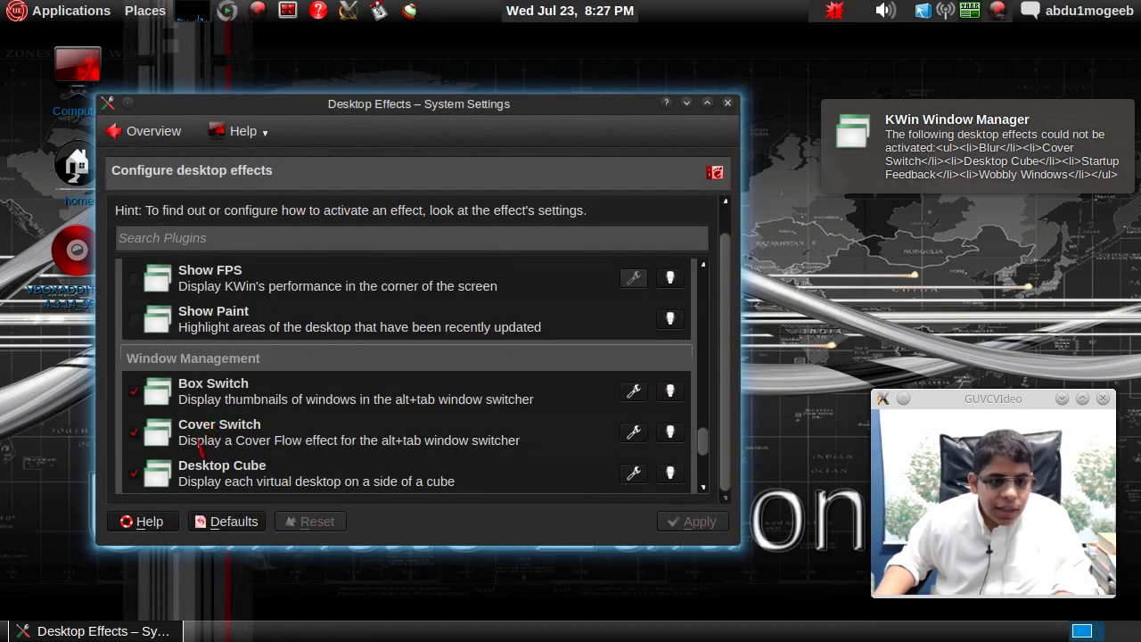
scroll(198, 446, "up", 6)
scroll(201, 448, "down", 4)
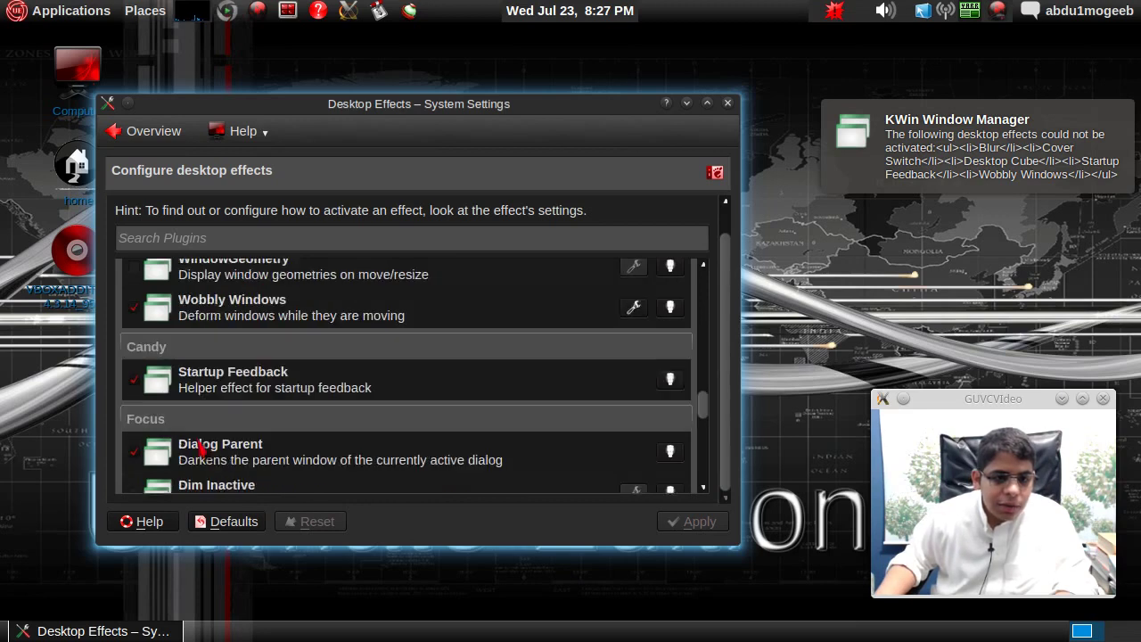
scroll(200, 448, "down", 8)
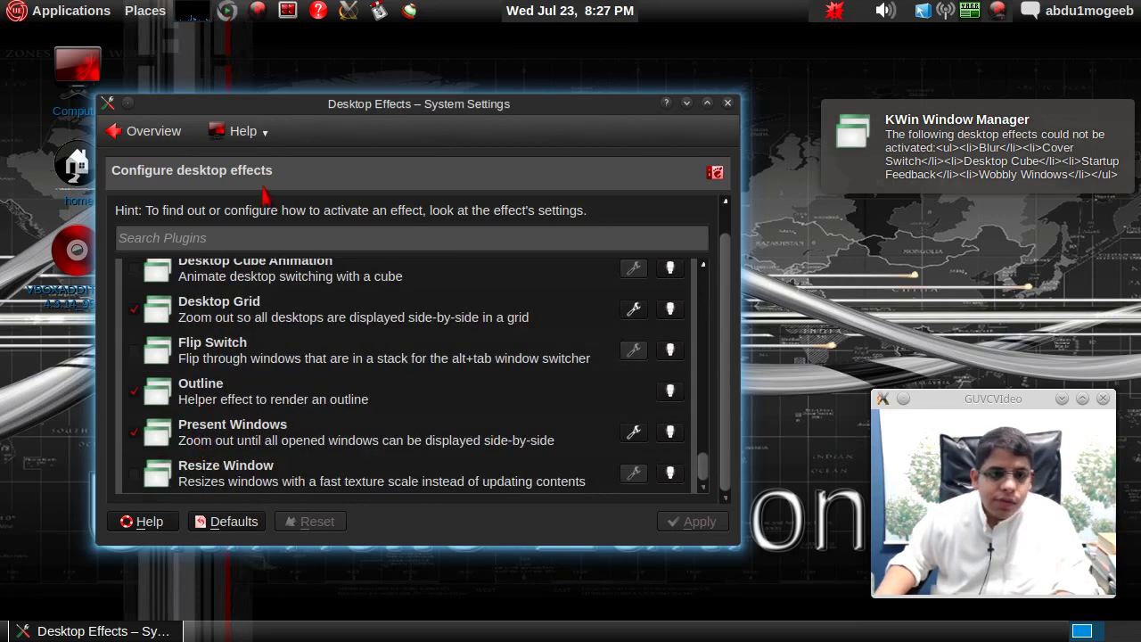
left_click(164, 135)
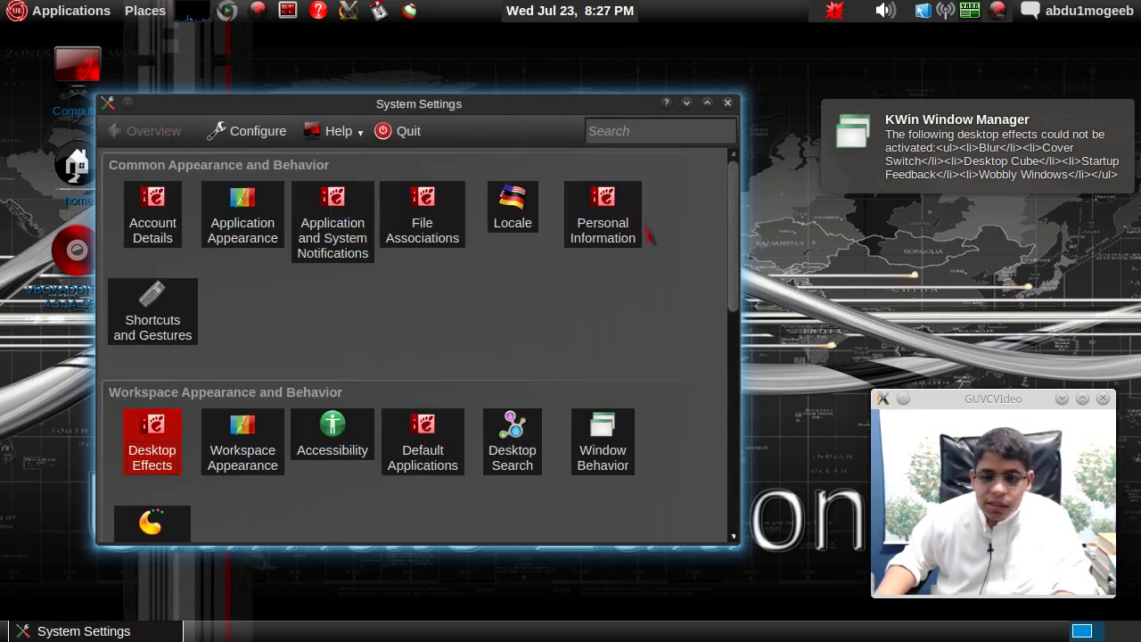
- Close System Settings and switch the window manager to Metacity through Fusion Icon
left_click(728, 104)
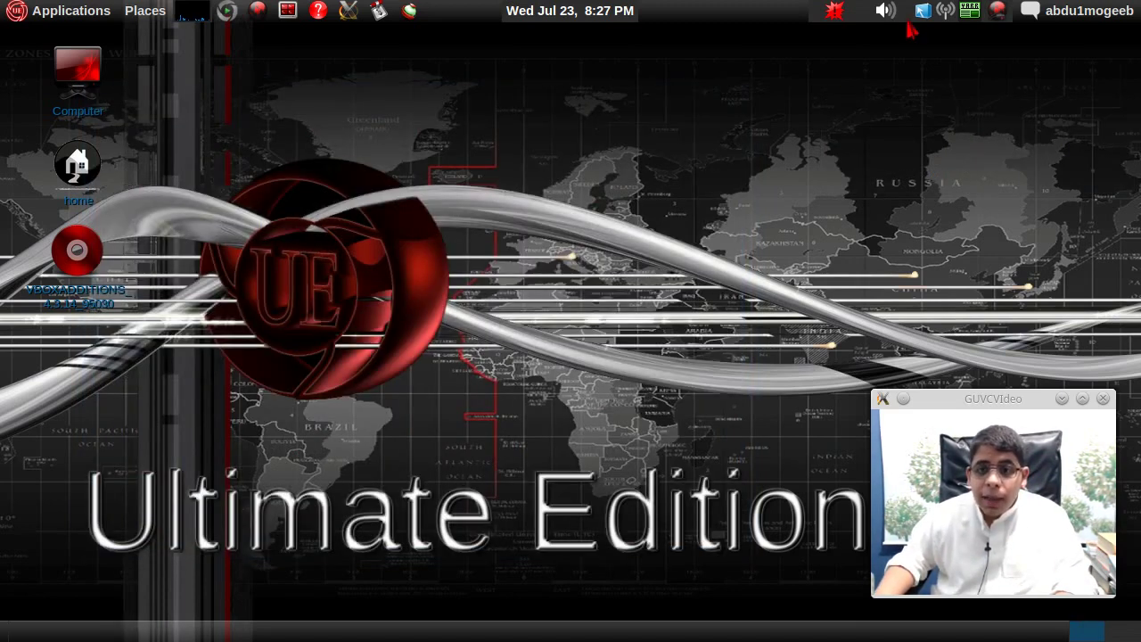
left_click(923, 11)
mouse_move(965, 93)
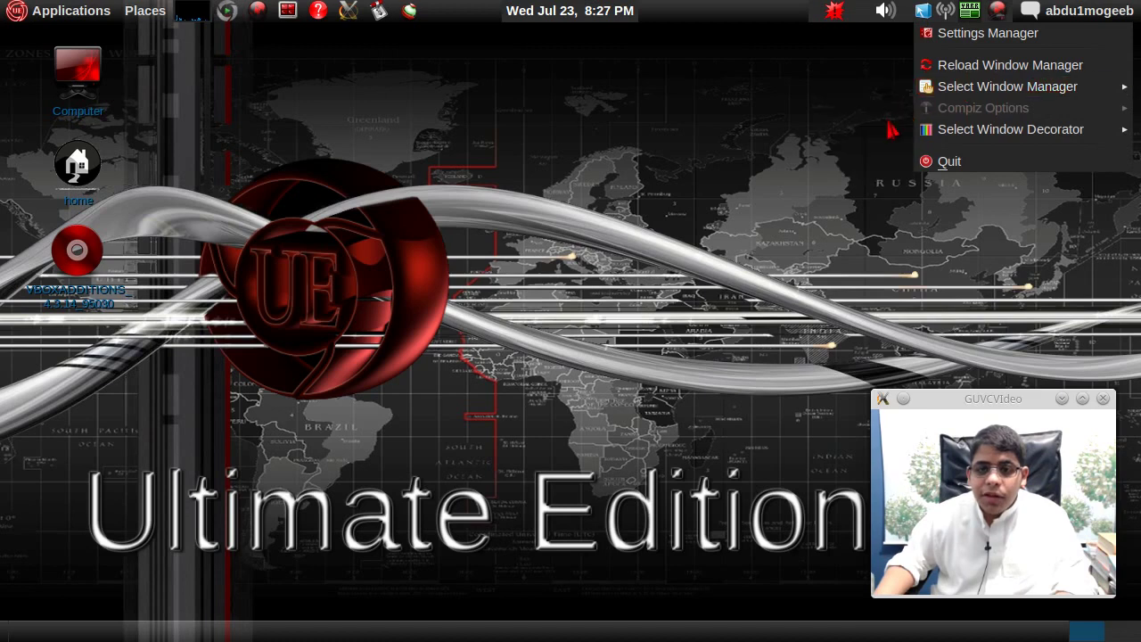
left_click(863, 107)
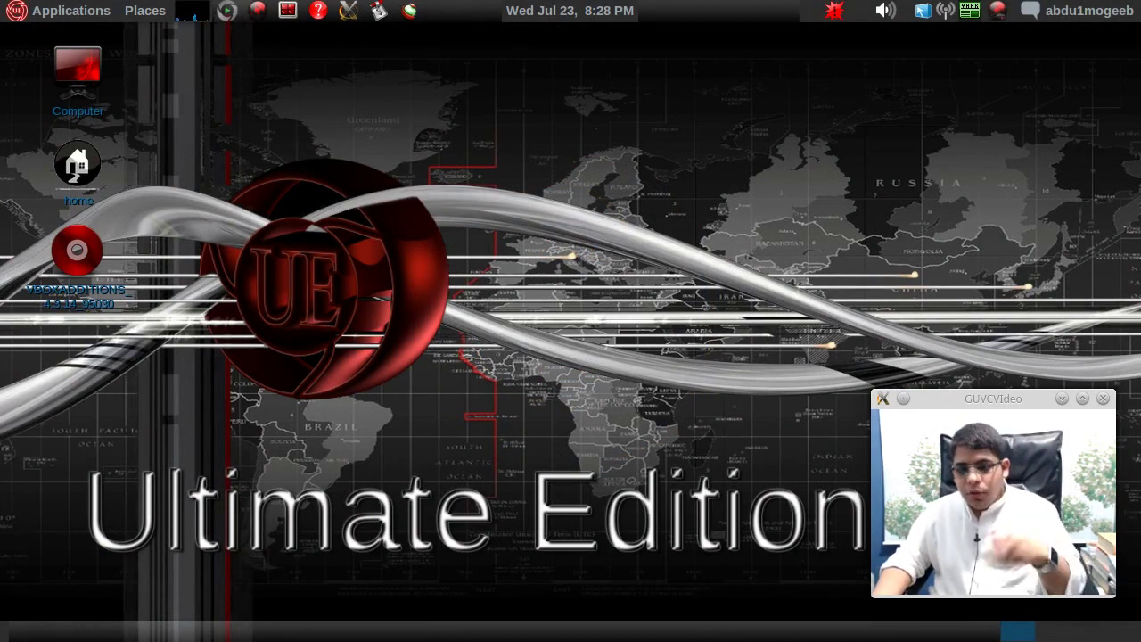
left_click(927, 12)
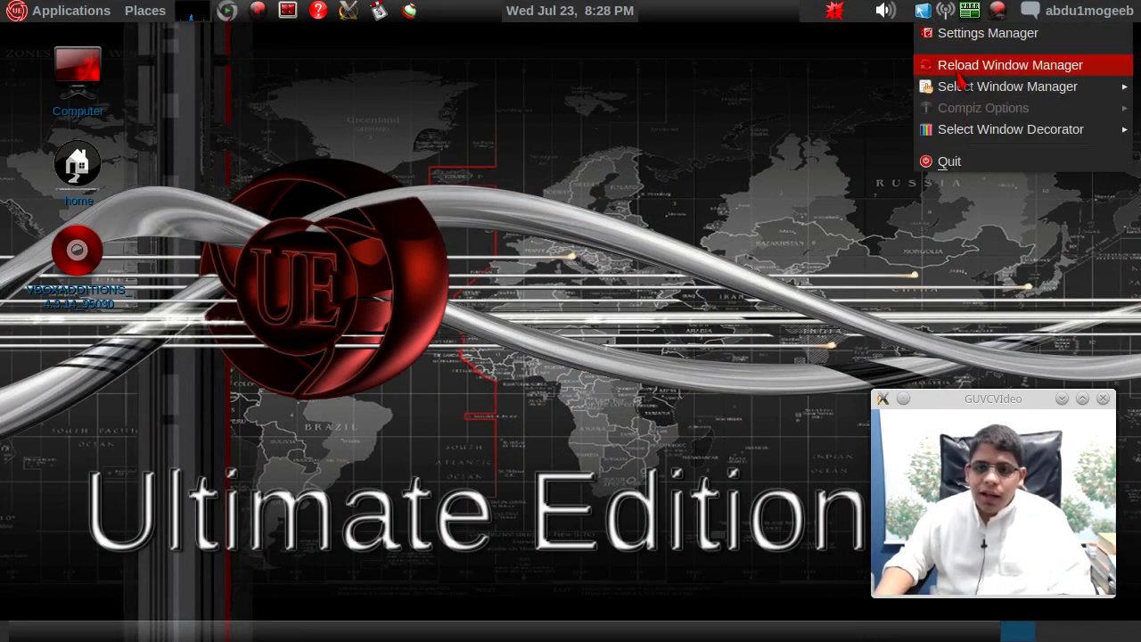
mouse_move(958, 87)
left_click(848, 107)
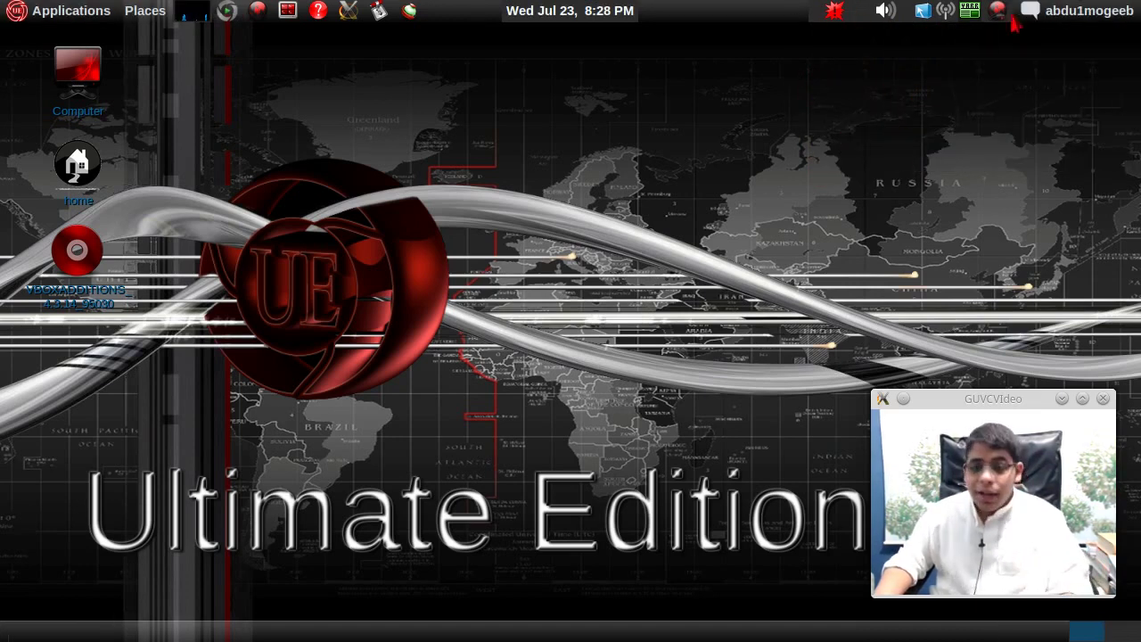
- Log out of the session from the user menu and confirm
left_click(1041, 16)
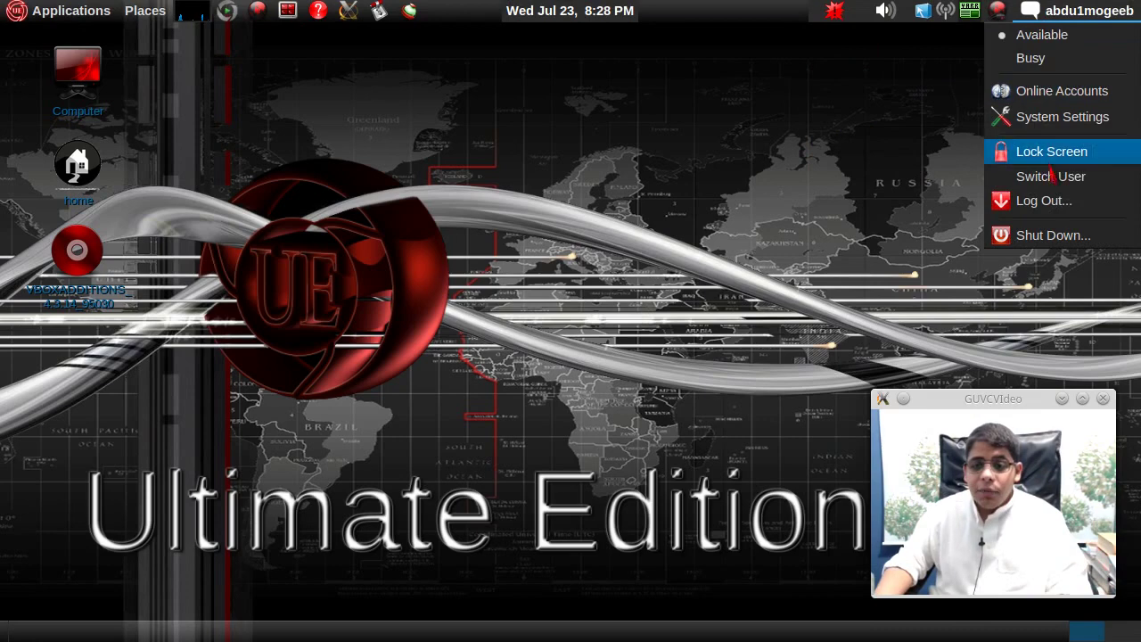
left_click(1050, 207)
left_click(678, 384)
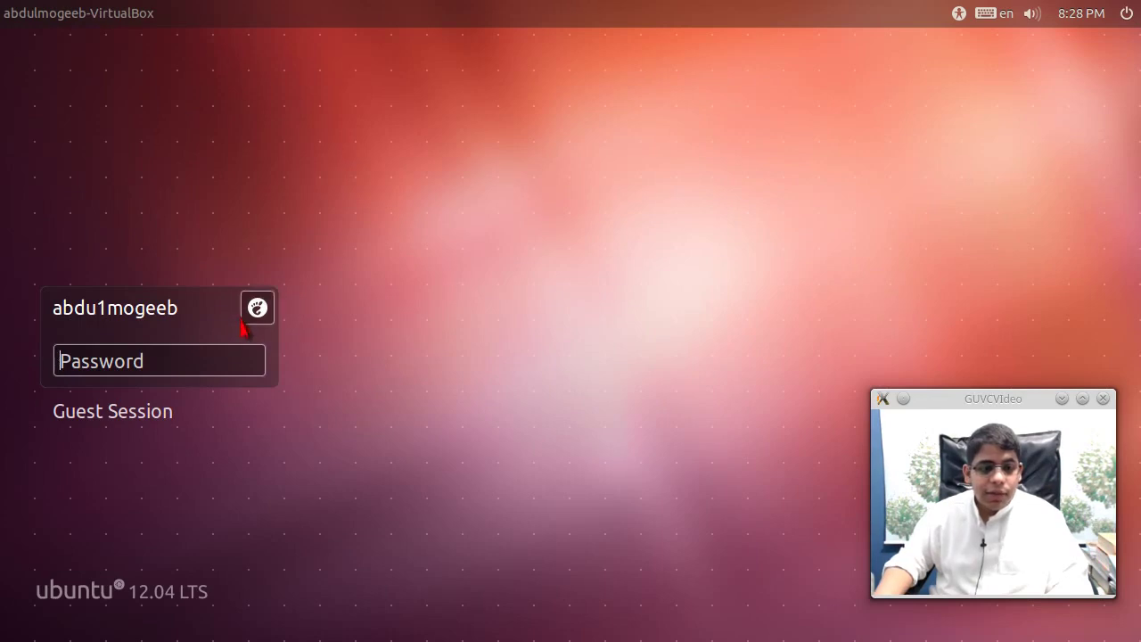
- Pick the KDE Plasma Workspace session, enter the password and log in
left_click(254, 312)
left_click(140, 264)
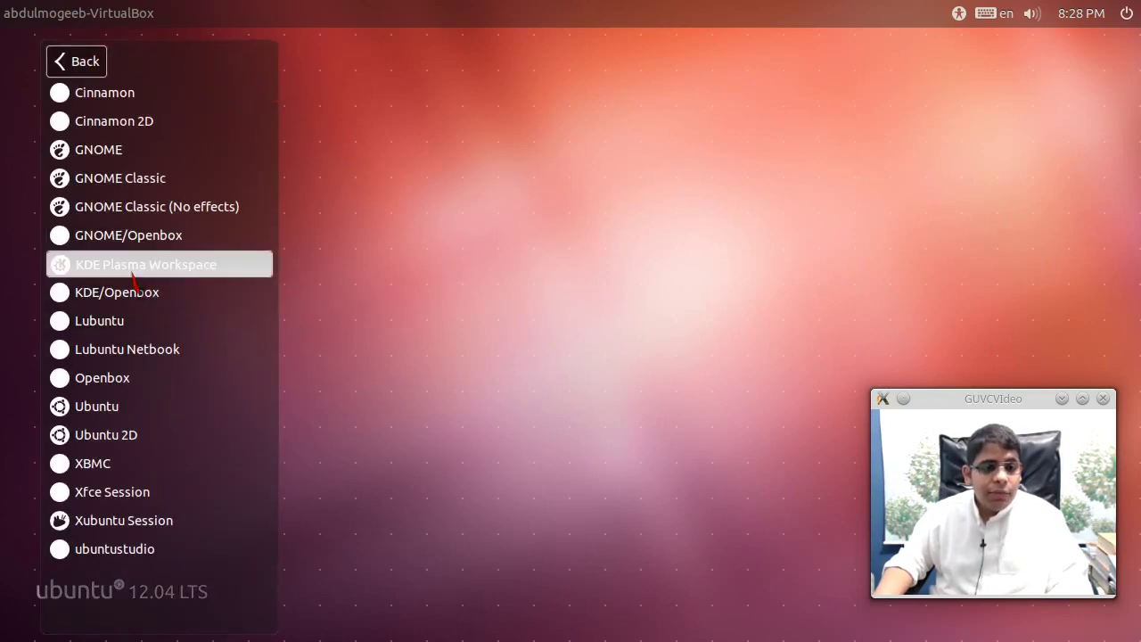
type("••")
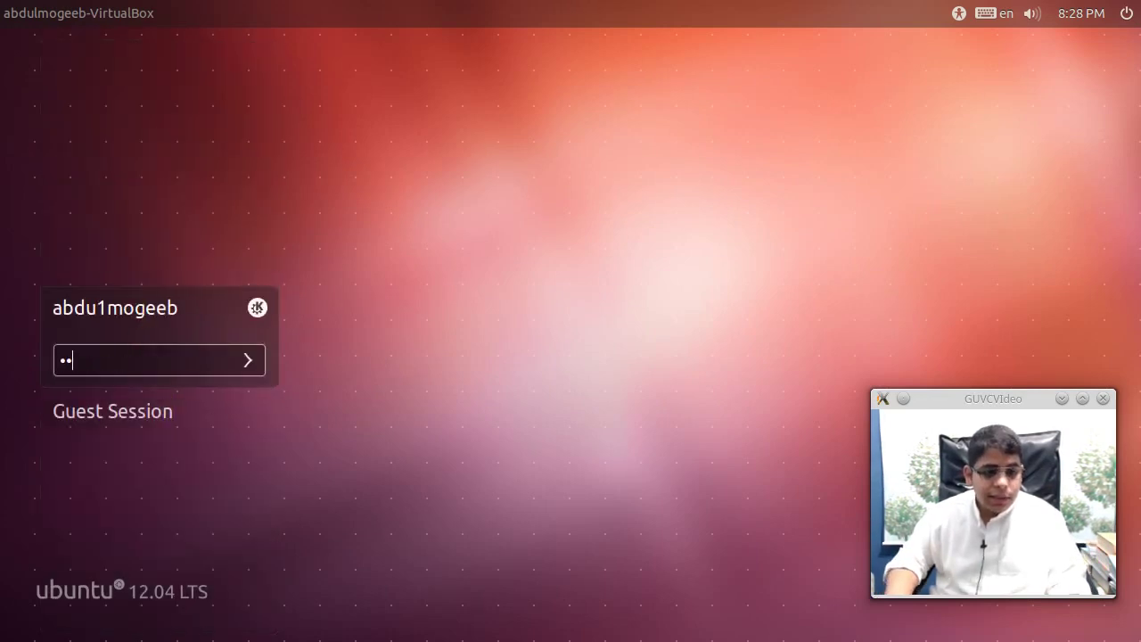
key("Return")
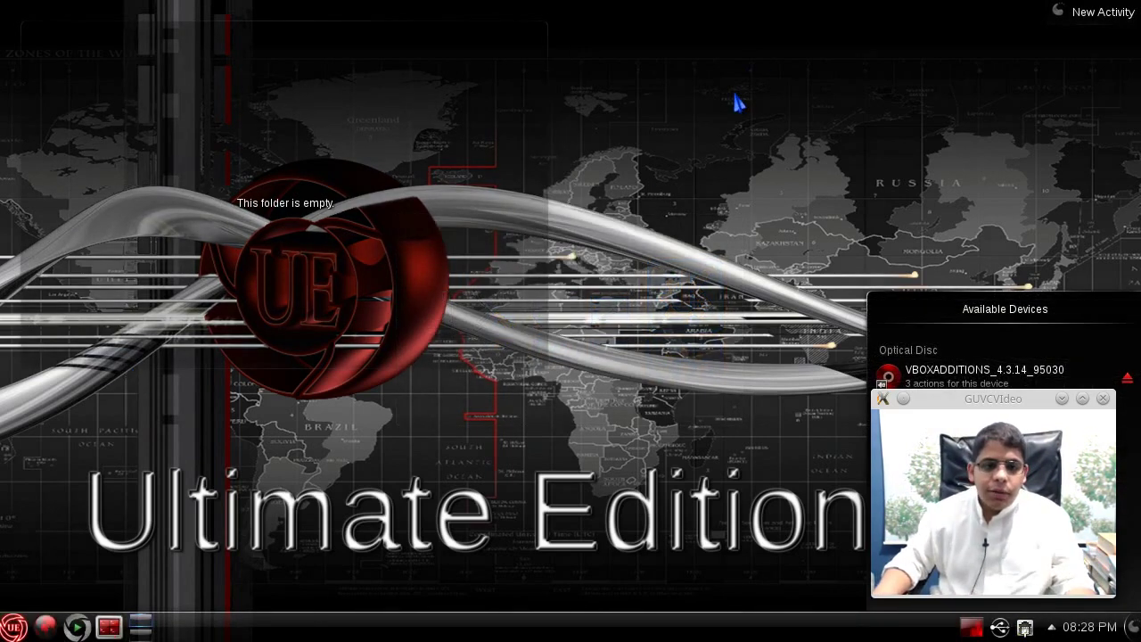
- Browse wallpapers in Desktop Settings without changing them, then launch System Settings
right_click(655, 350)
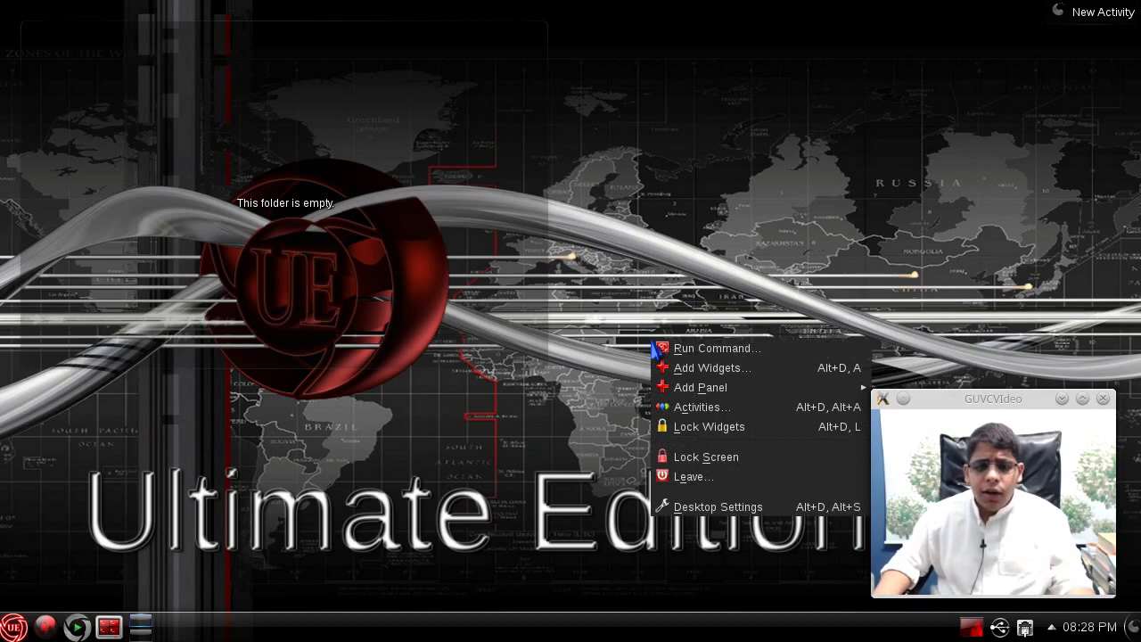
left_click(694, 508)
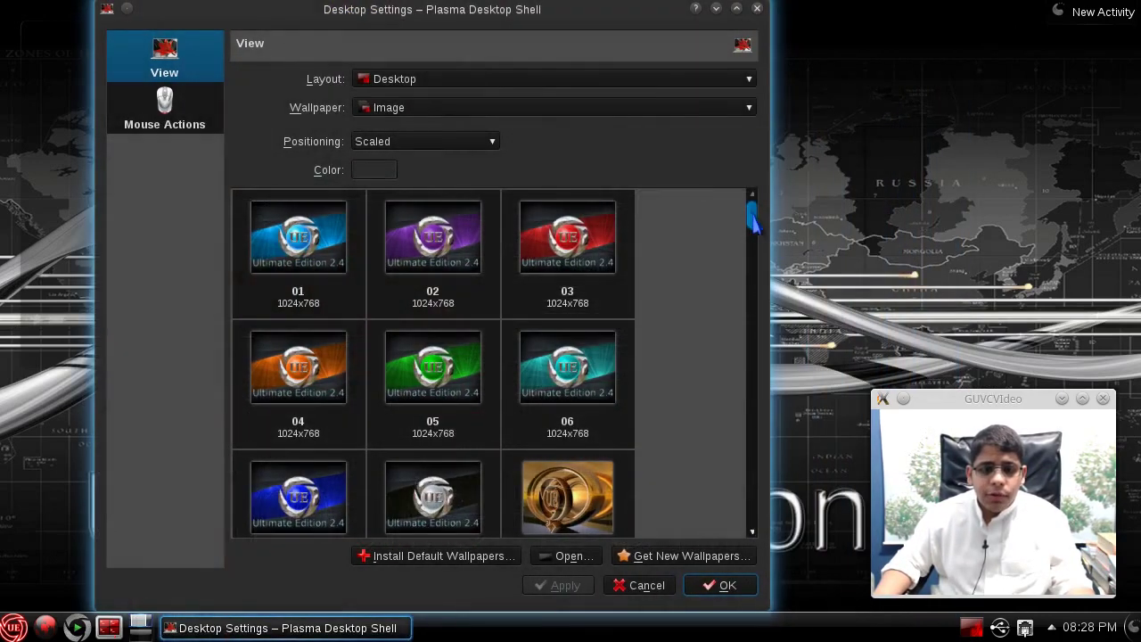
left_click_drag(752, 223, 740, 79)
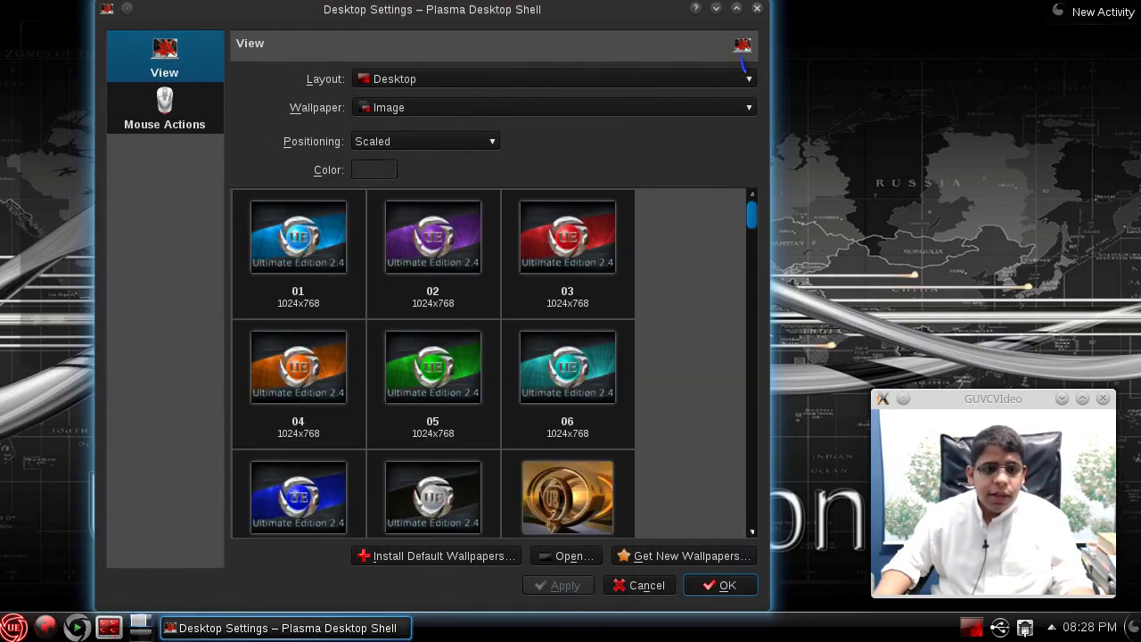
left_click(757, 9)
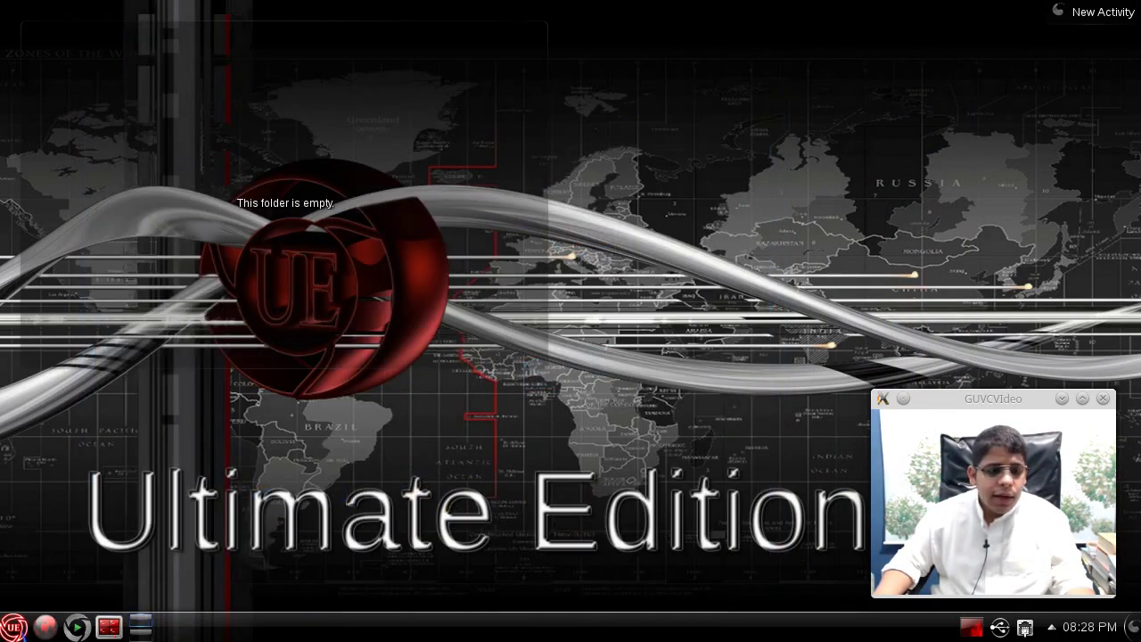
left_click(13, 627)
left_click(92, 270)
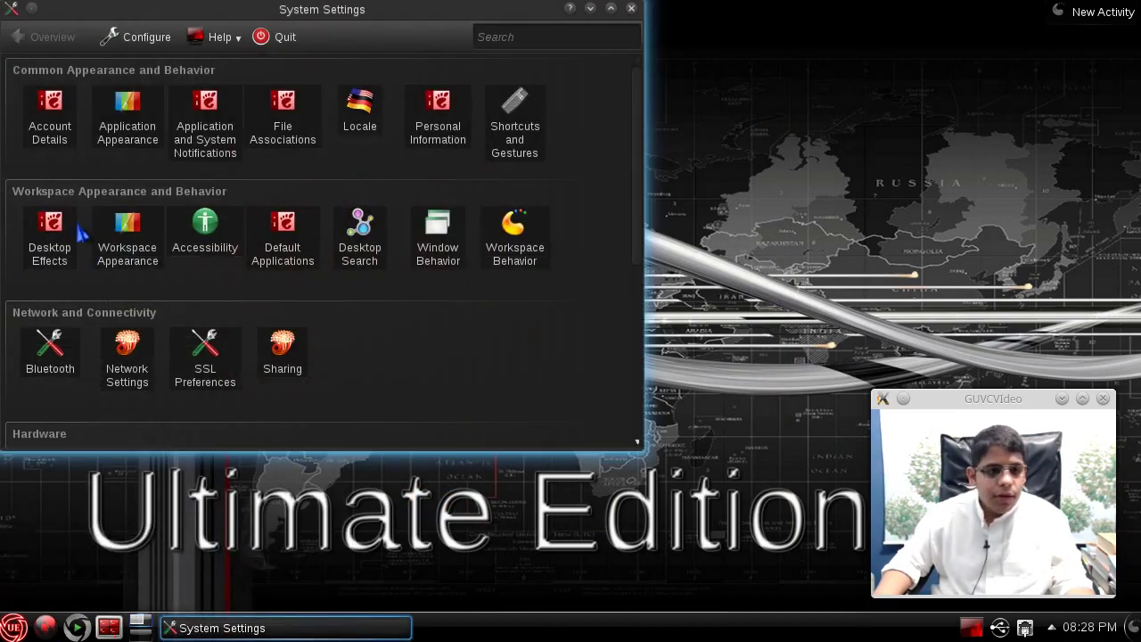
- Inspect Desktop Effects' advanced compositing (XRender), leave the scale method unchanged, and close the window
left_click(71, 237)
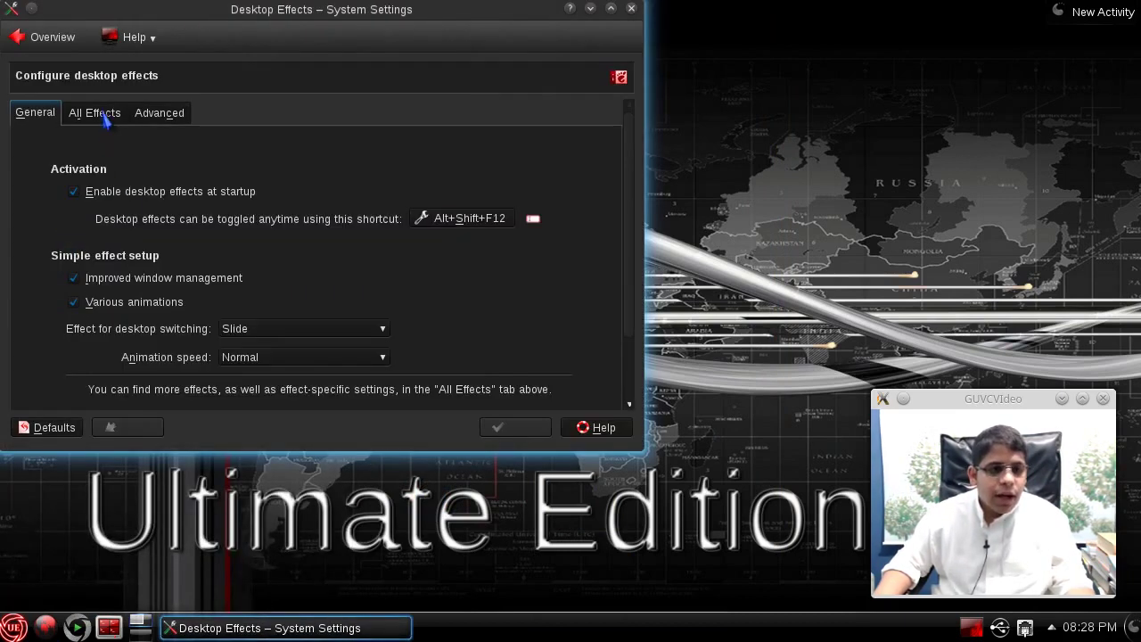
left_click(165, 109)
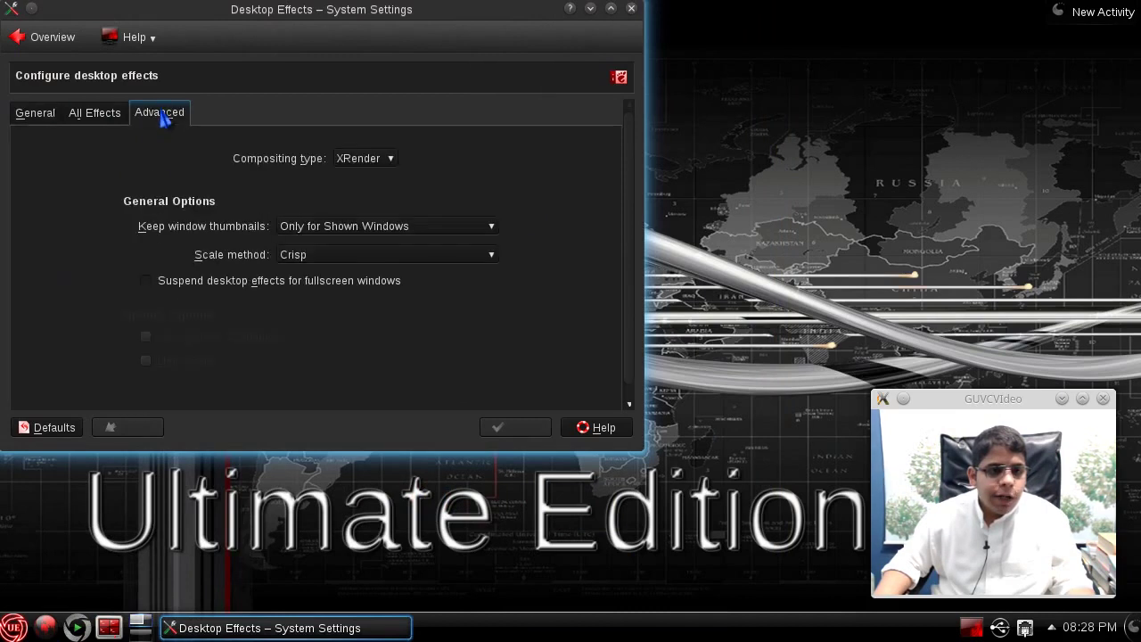
left_click(358, 255)
left_click(308, 187)
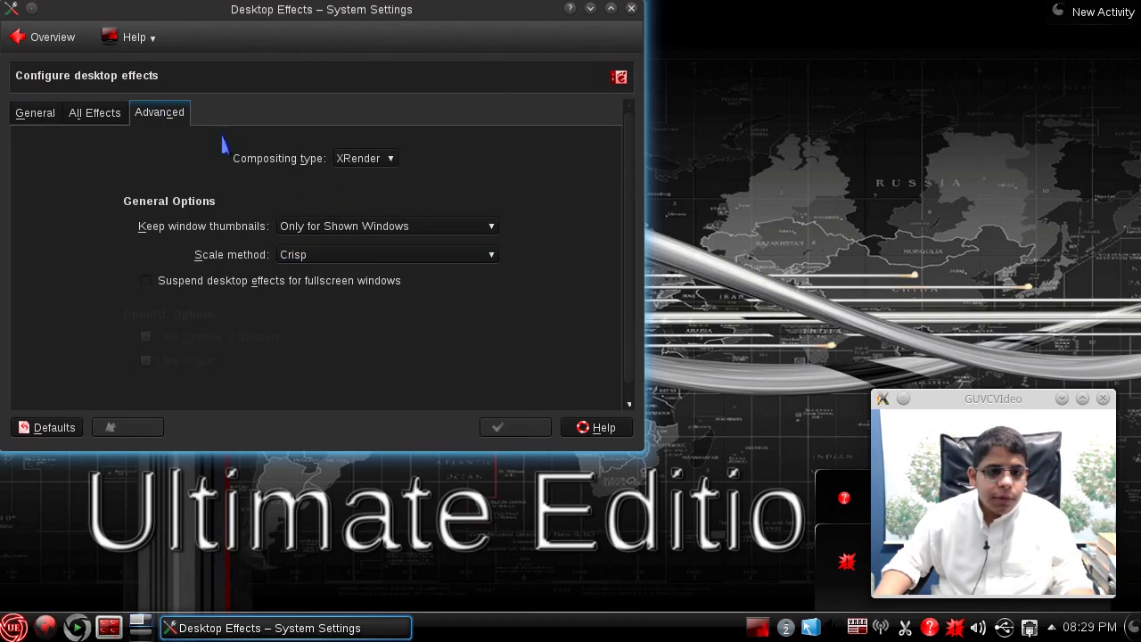
left_click(94, 113)
left_click(56, 116)
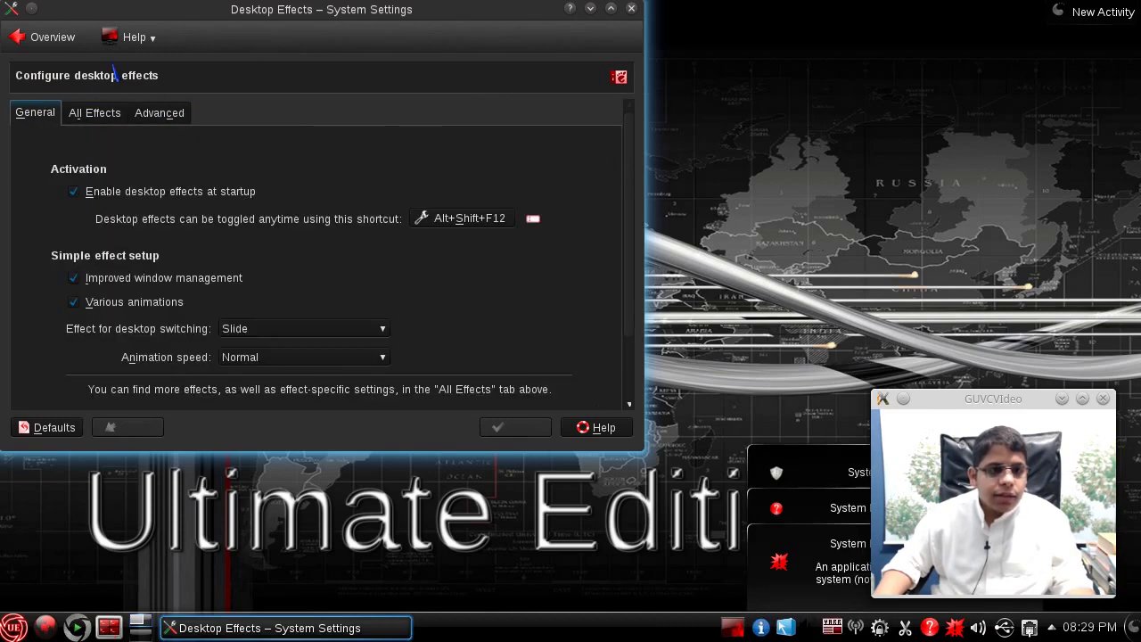
left_click(631, 9)
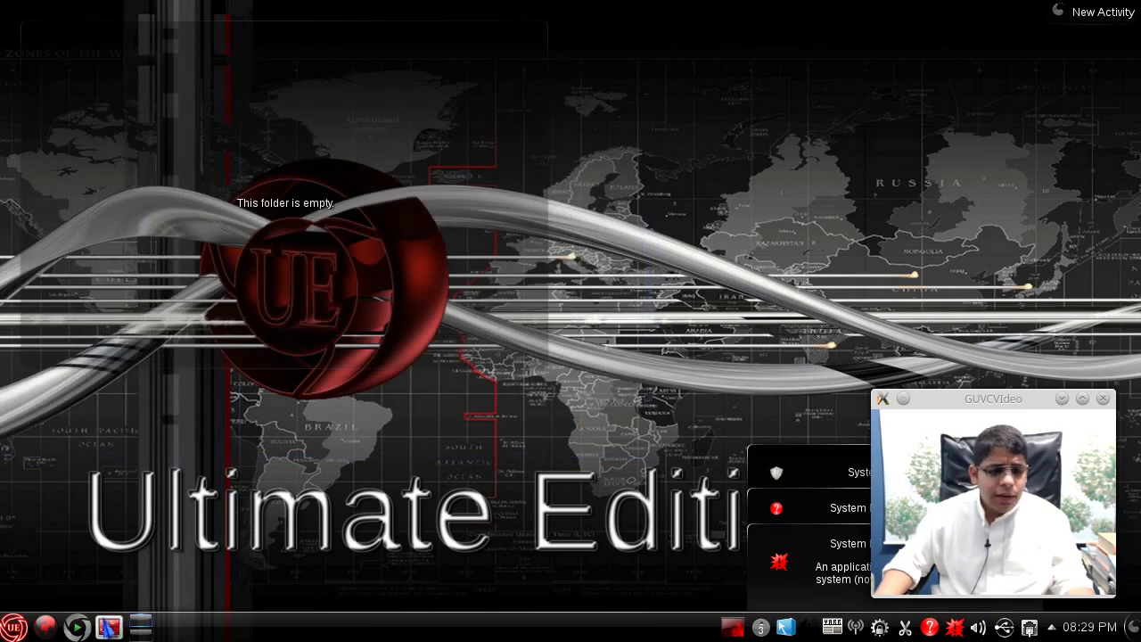
- Launch the File Manager on the Home folder and move its window to the right
left_click(13, 627)
left_click(98, 313)
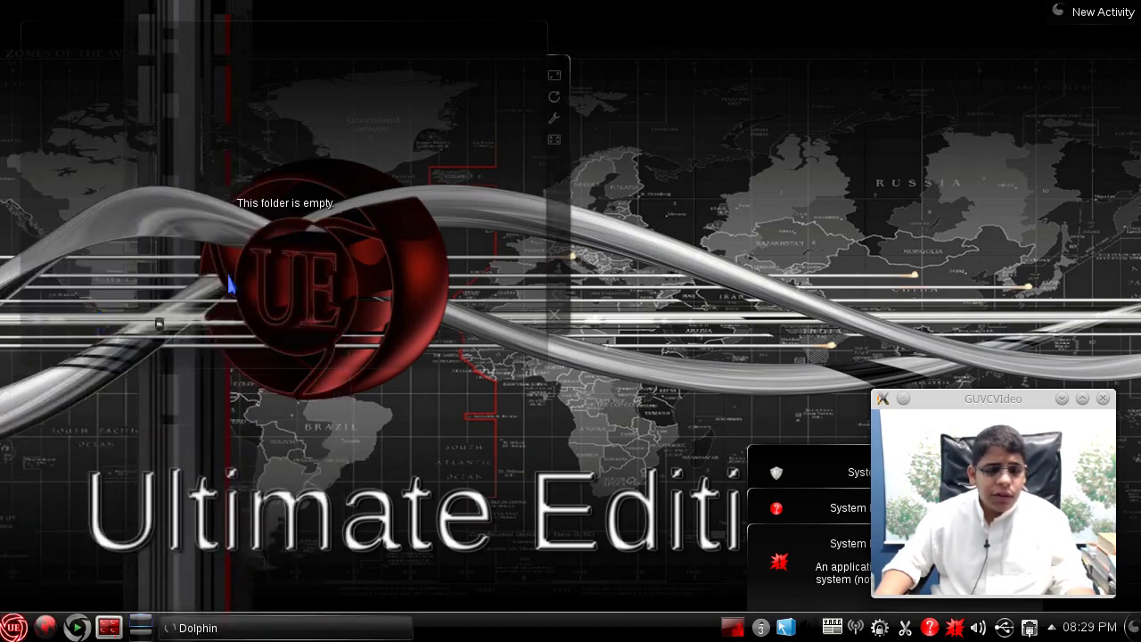
left_click_drag(255, 27, 795, 28)
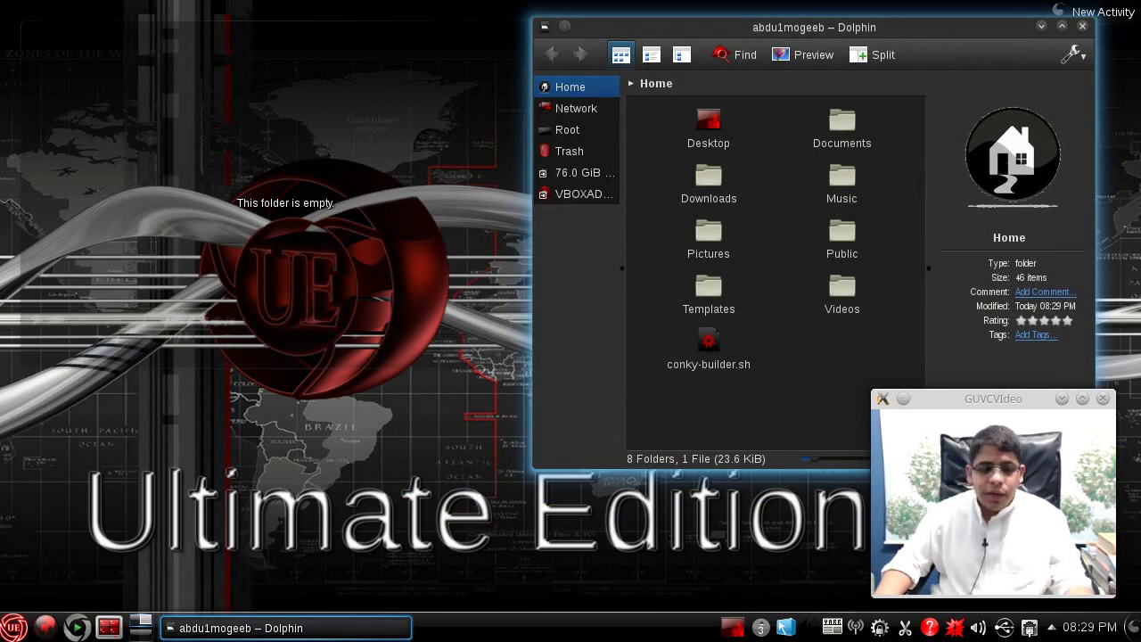
right_click(191, 264)
left_click(16, 524)
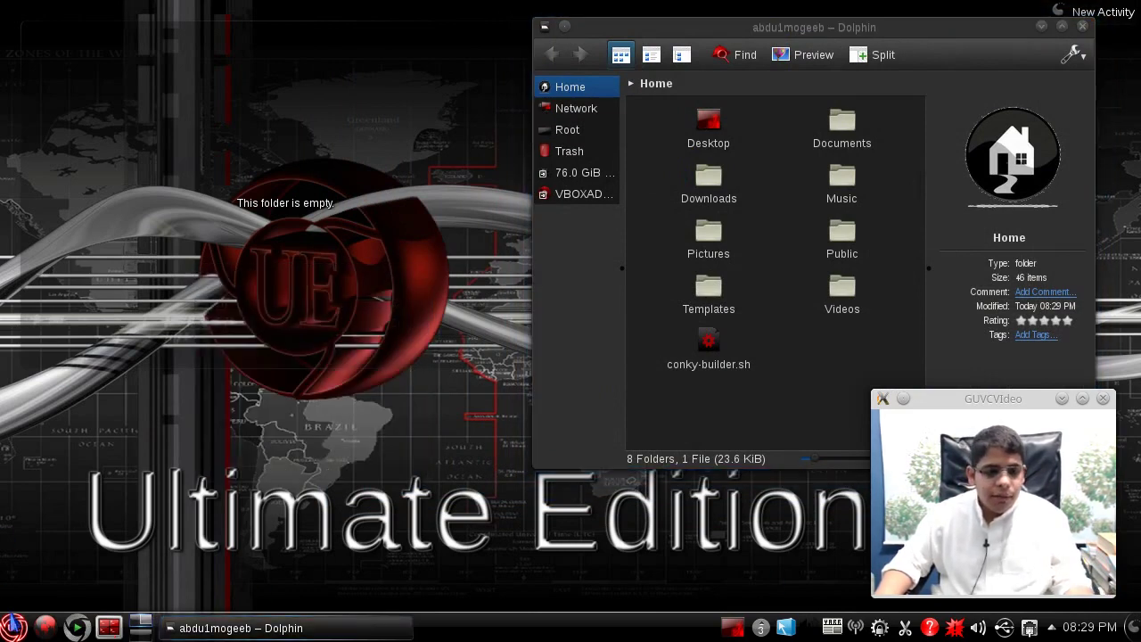
left_click(13, 627)
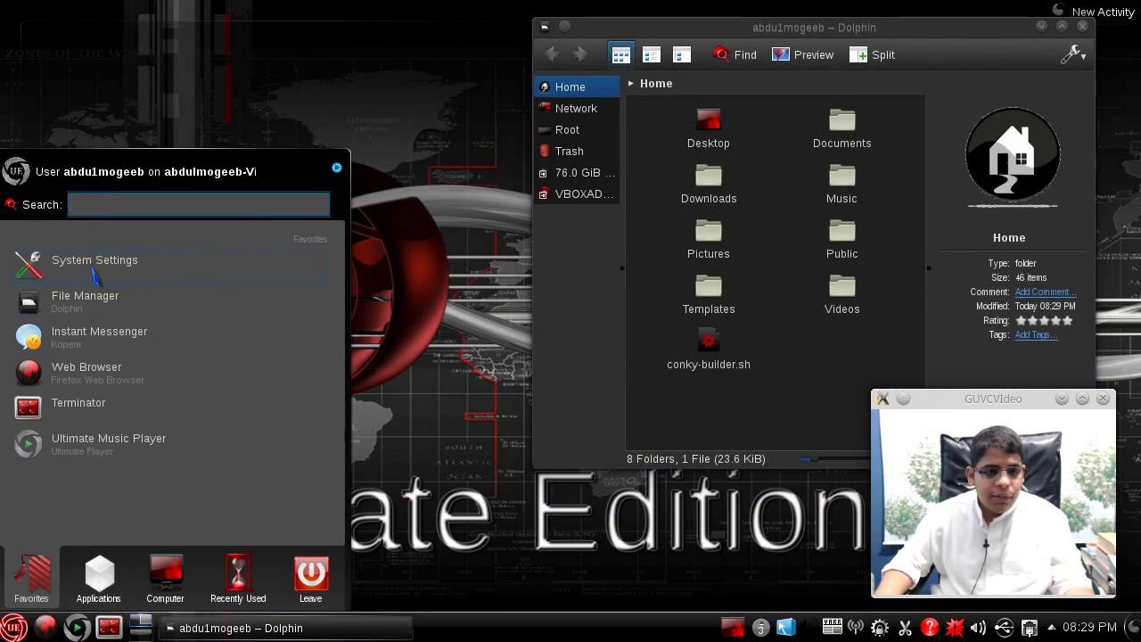
- Go to the Icons module under Application Appearance in System Settings
left_click(94, 275)
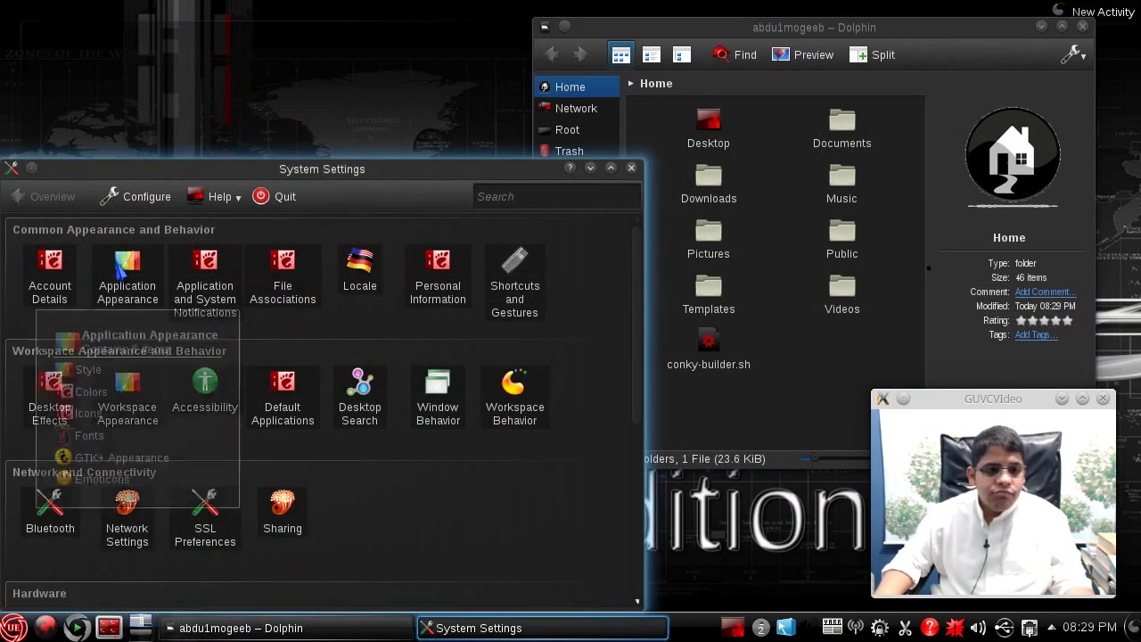
left_click(118, 272)
left_click(98, 359)
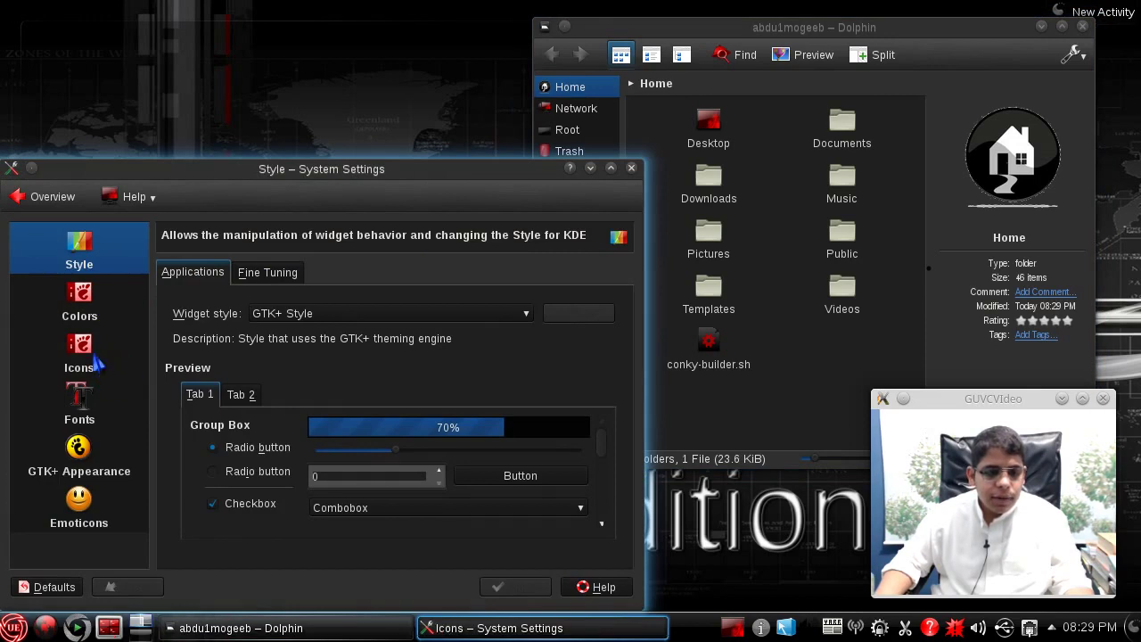
scroll(294, 433, "down", 5)
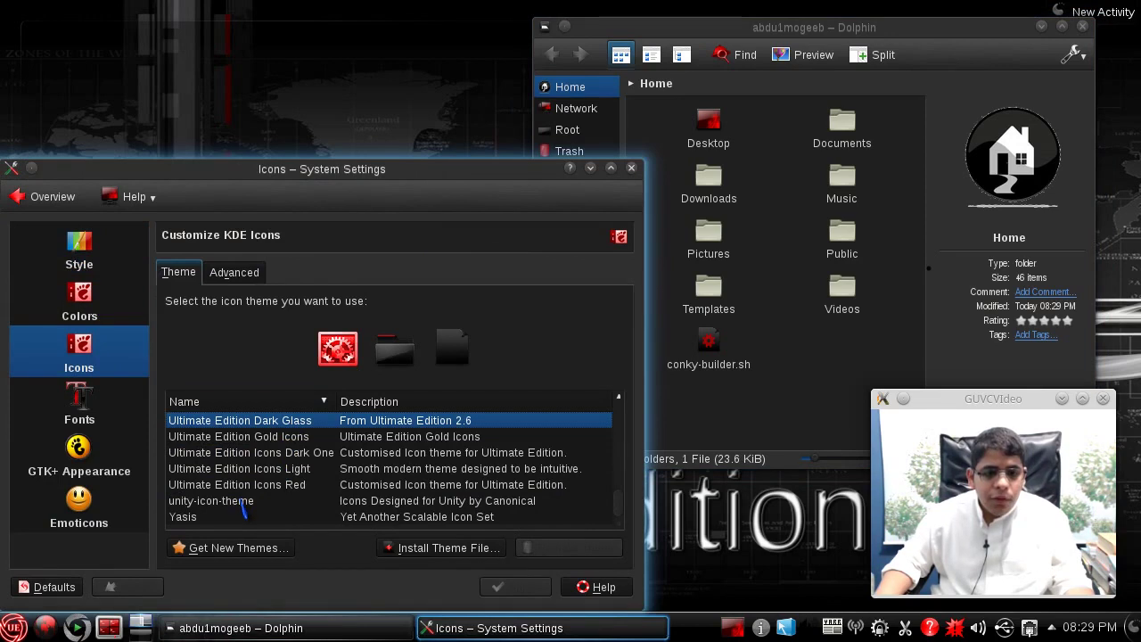
scroll(246, 504, "up", 10)
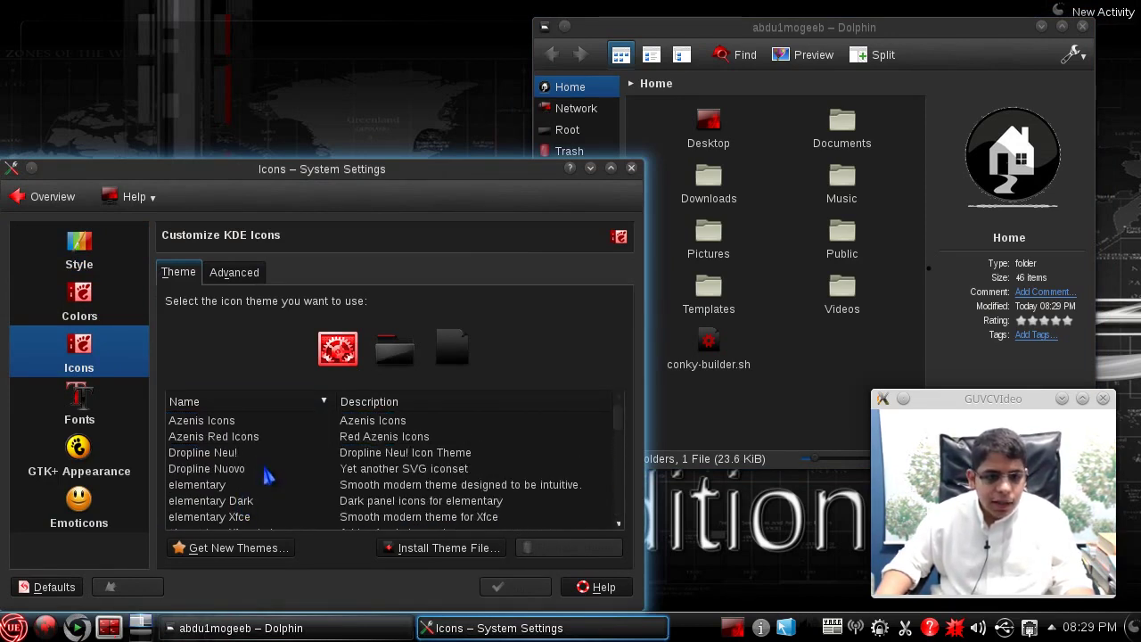
- Apply the Oxygen icon theme, close Dolphin, and maximize System Settings
left_click(261, 487)
scroll(264, 494, "down", 2)
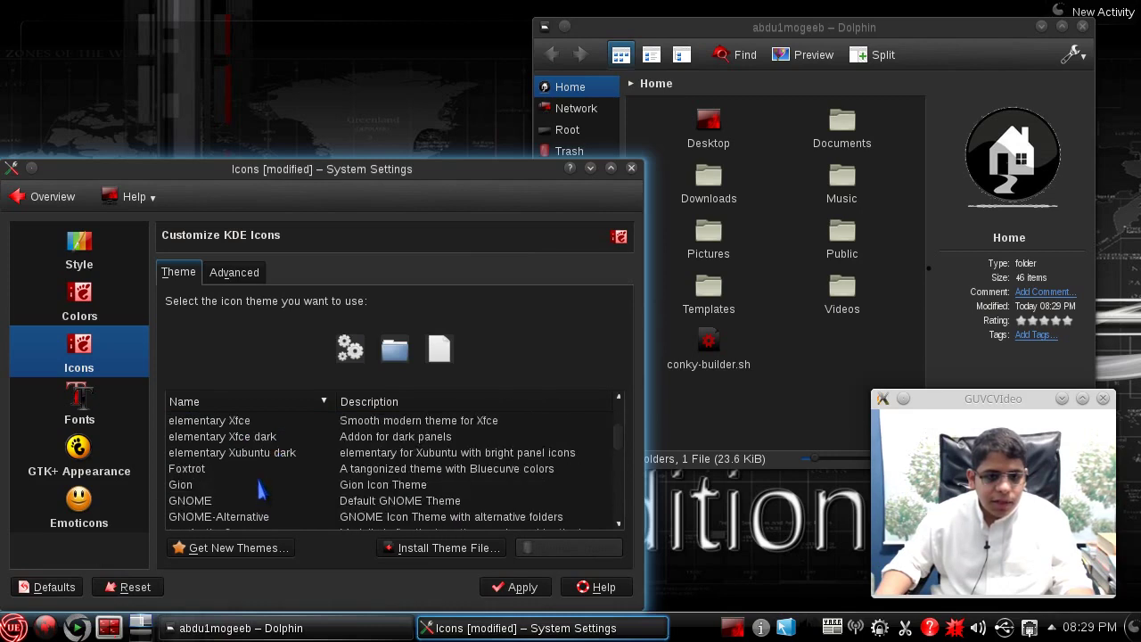
scroll(261, 494, "down", 1)
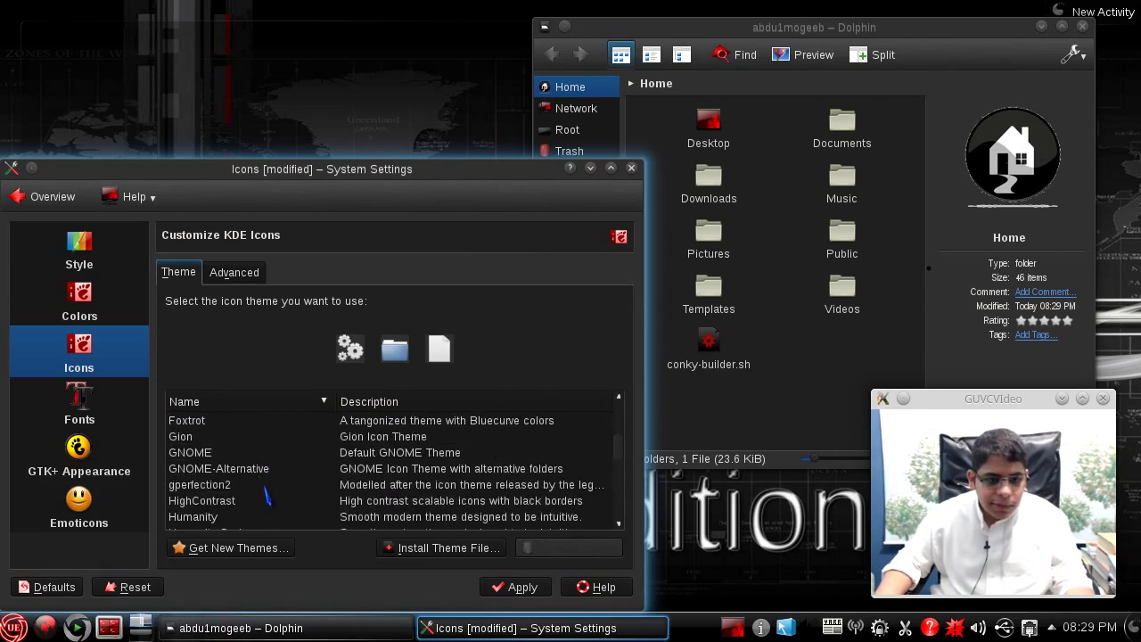
scroll(268, 496, "down", 1)
scroll(266, 496, "down", 1)
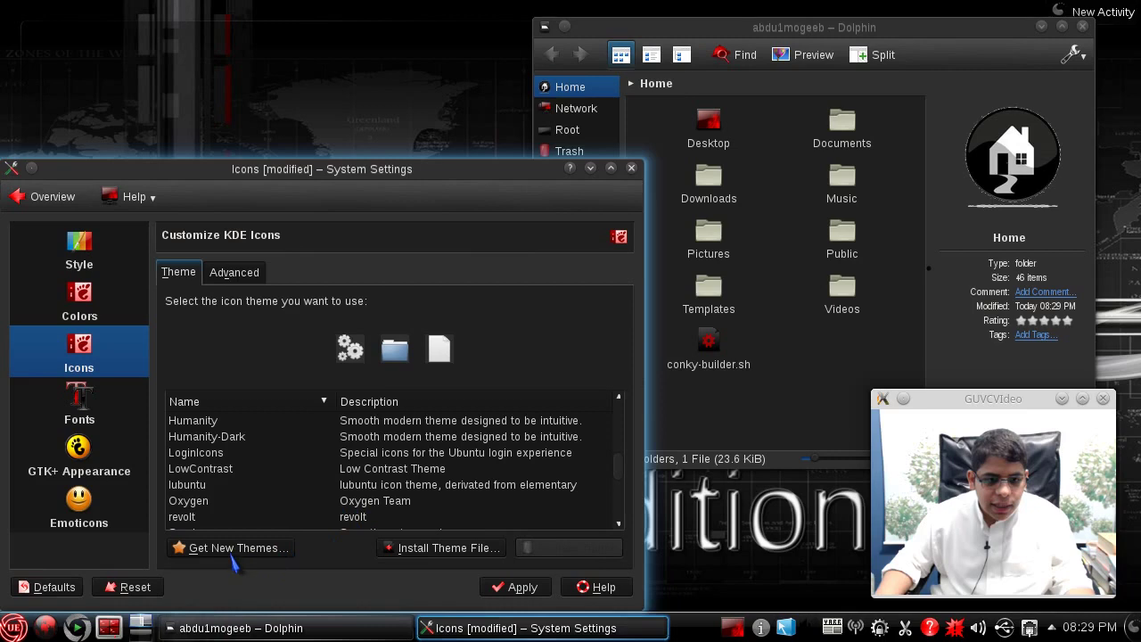
left_click(239, 502)
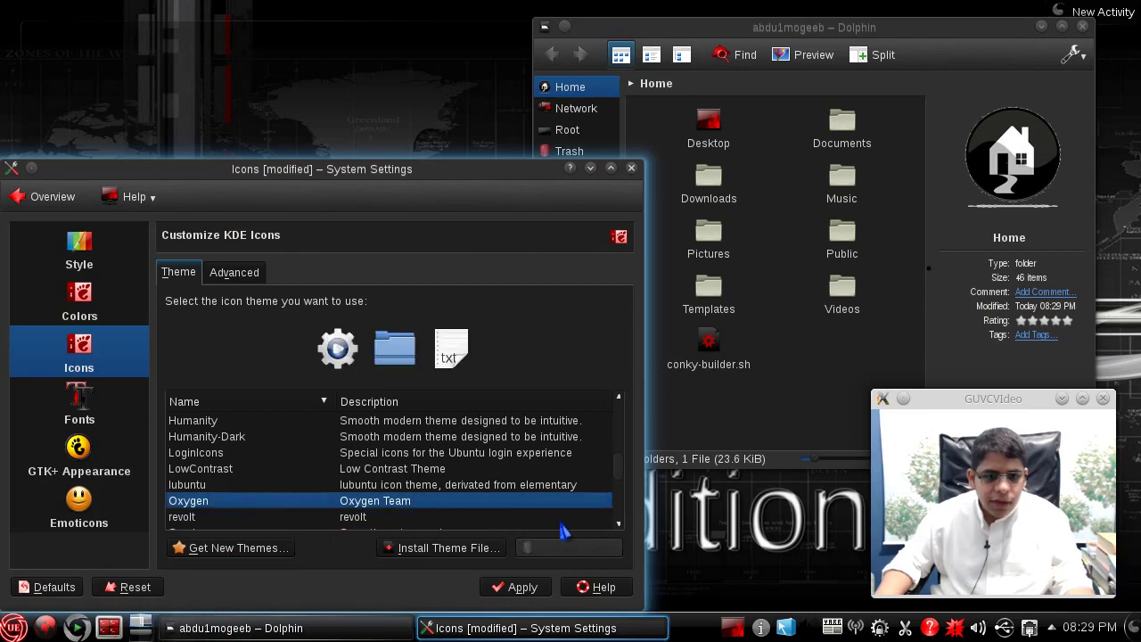
left_click(541, 587)
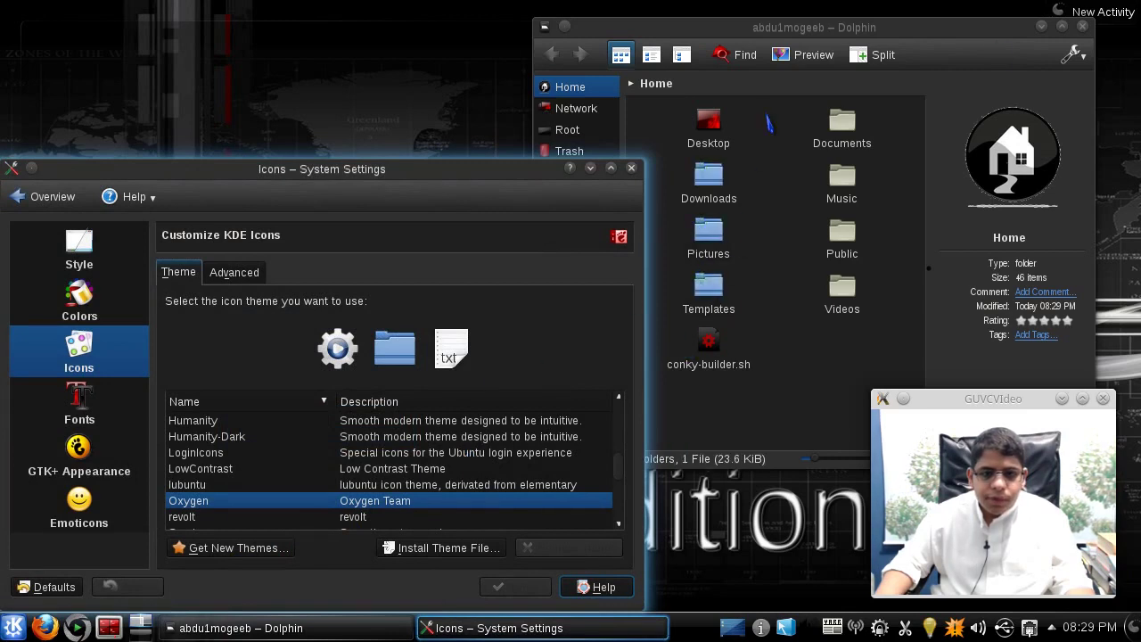
left_click(1082, 26)
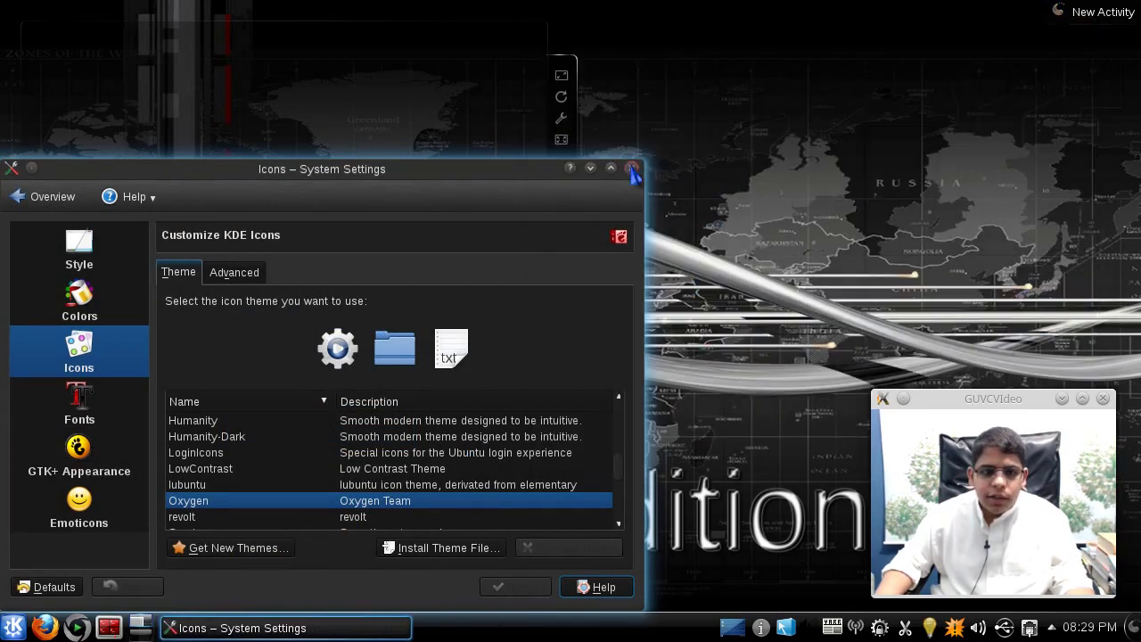
left_click(631, 168)
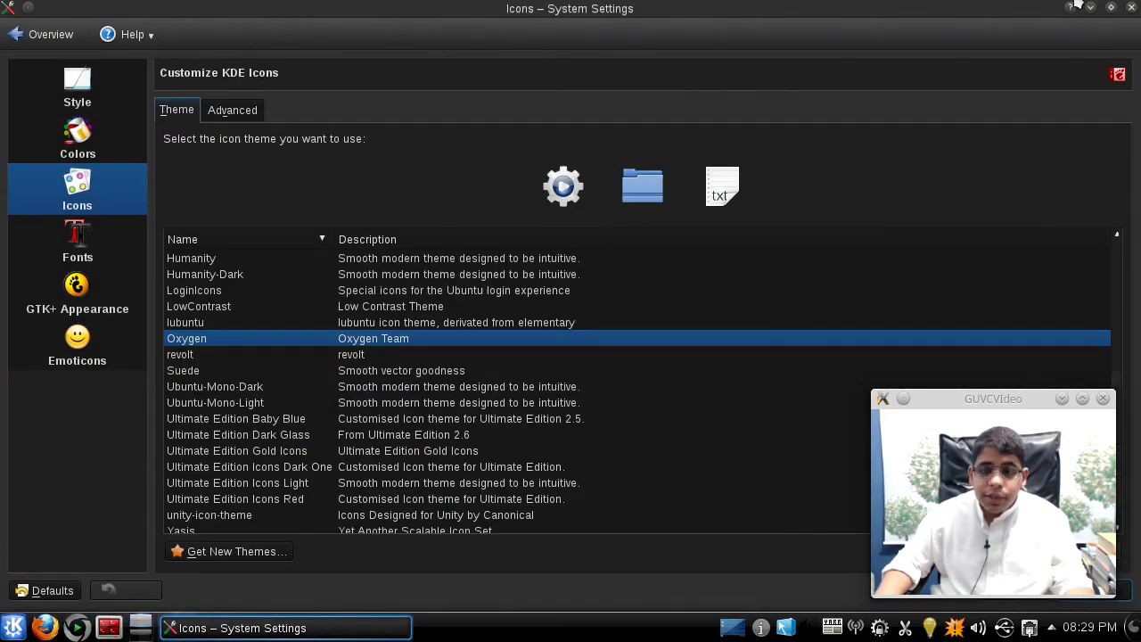
- In a relaunched System Settings, apply the Oxygen colour scheme, then close it
left_click(1131, 8)
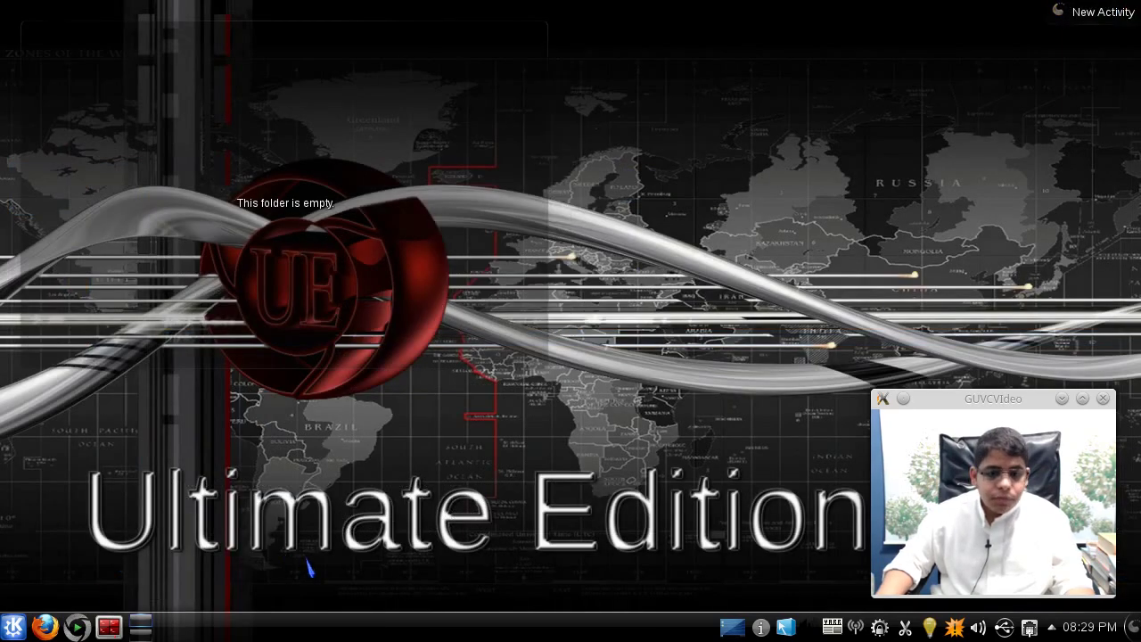
left_click(15, 627)
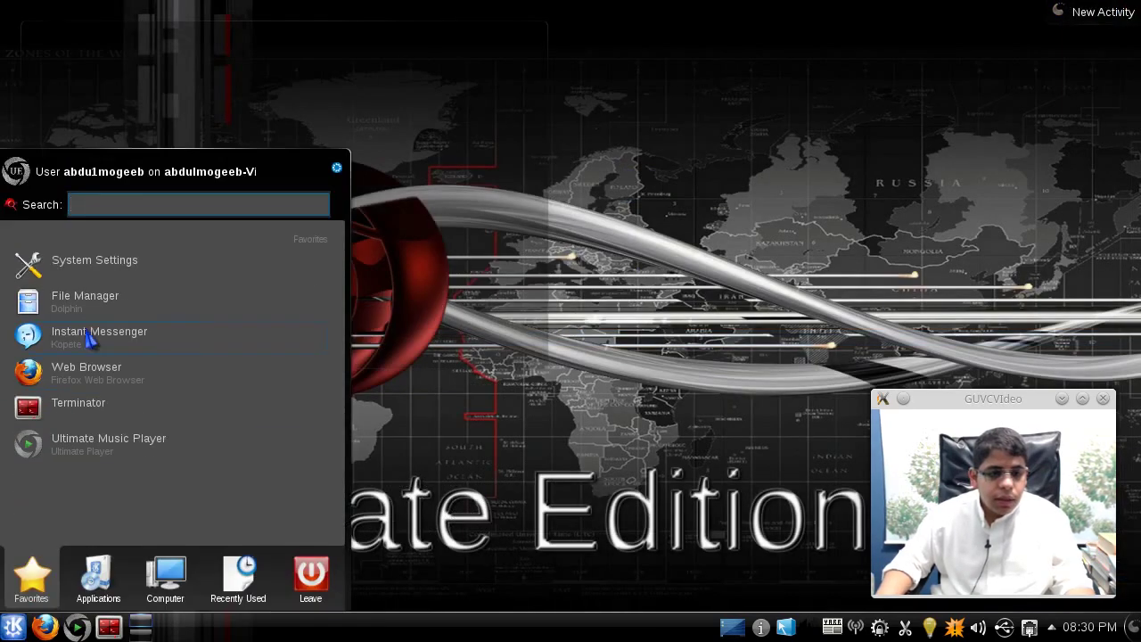
left_click(94, 284)
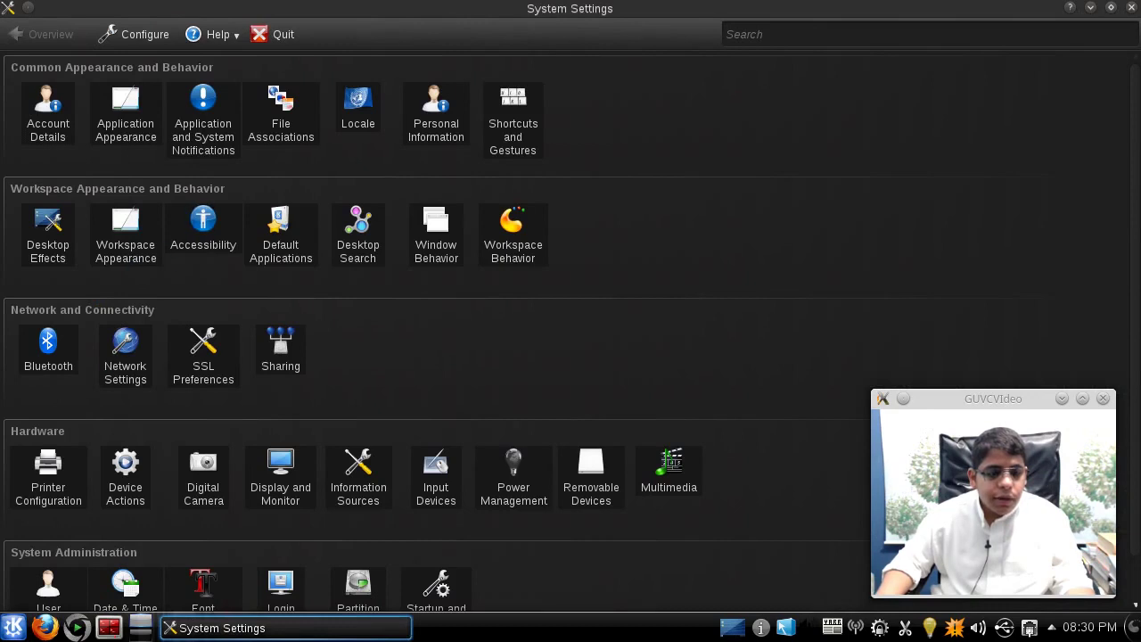
left_click(125, 103)
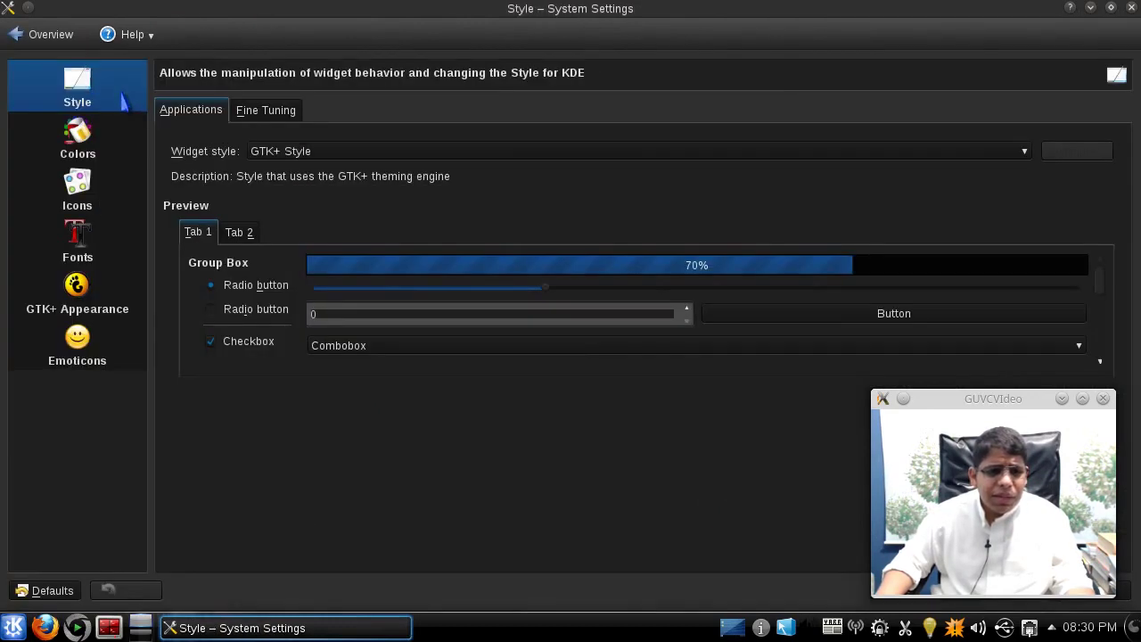
left_click(80, 151)
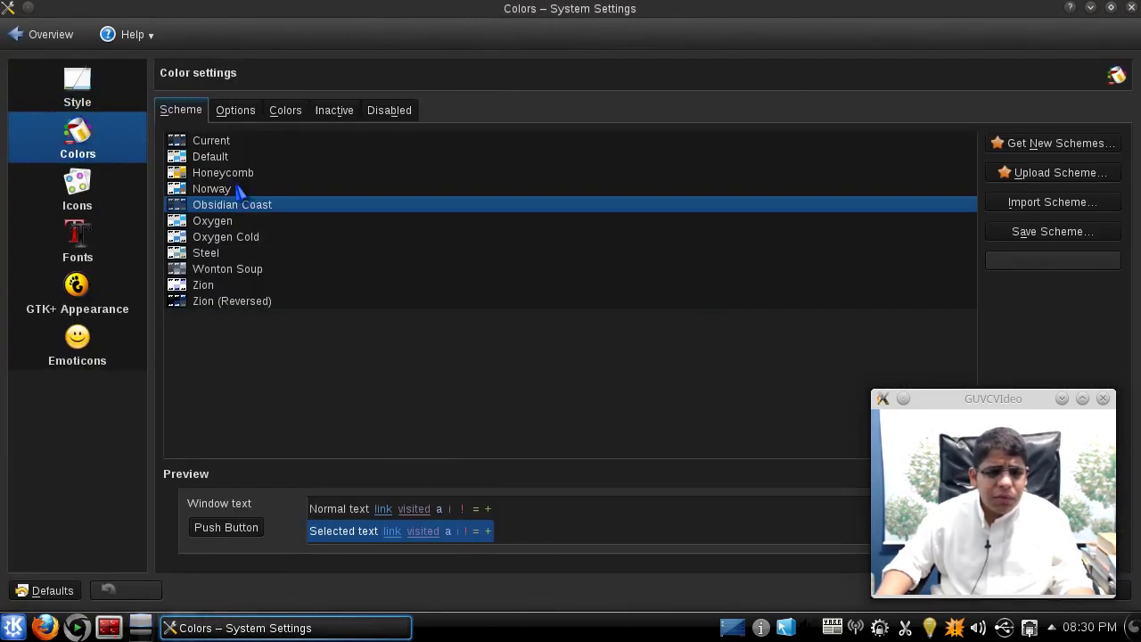
left_click(224, 158)
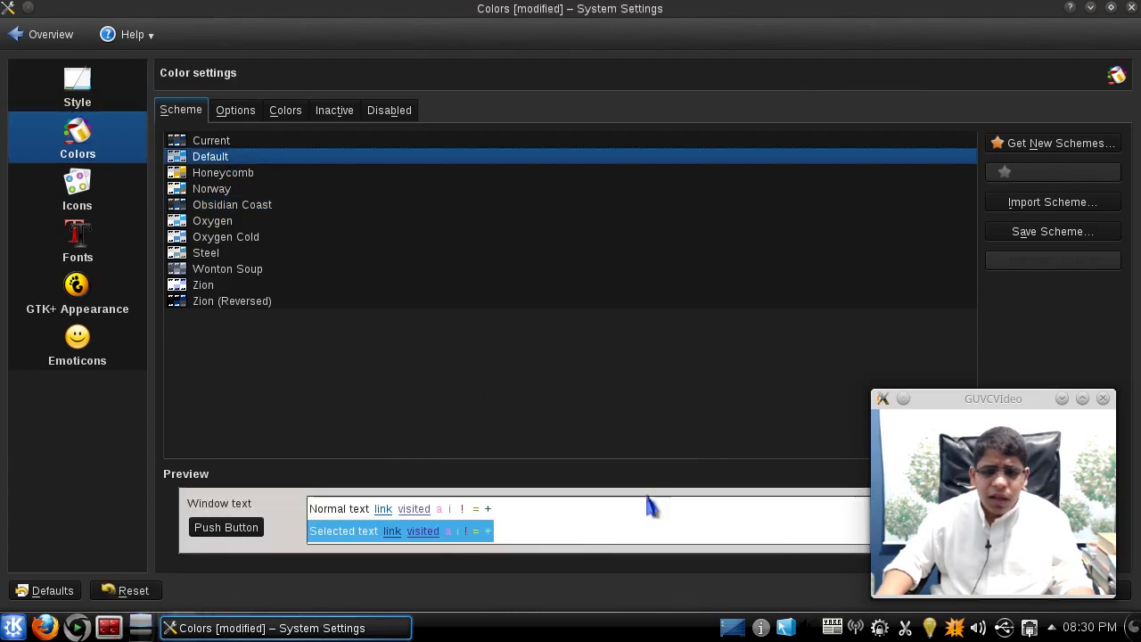
left_click(215, 223)
left_click(1111, 7)
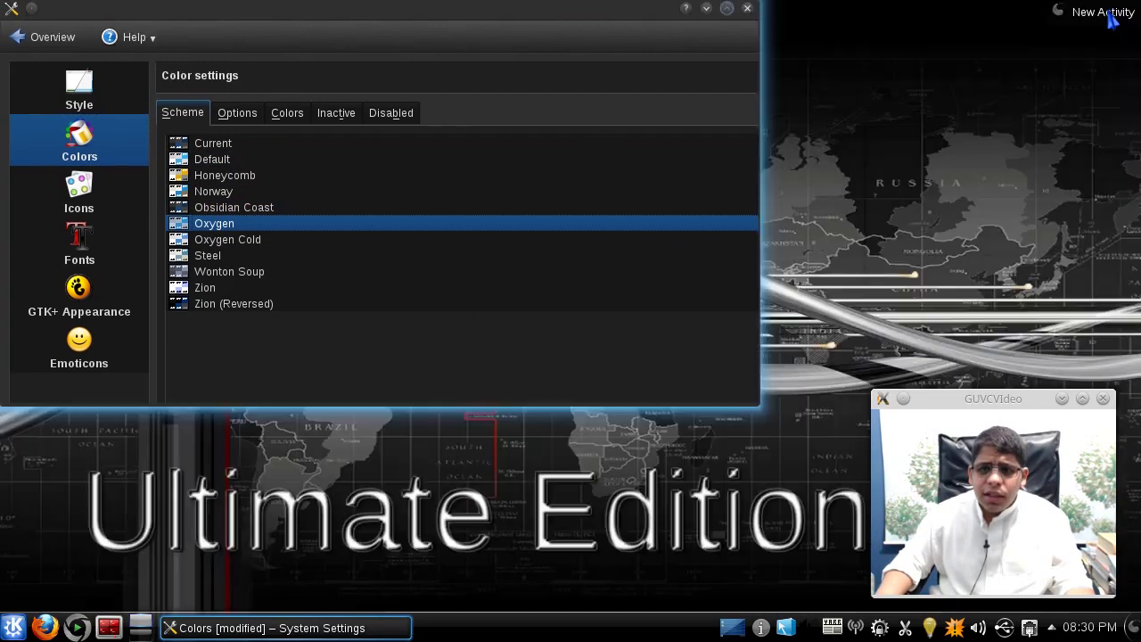
left_click(660, 385)
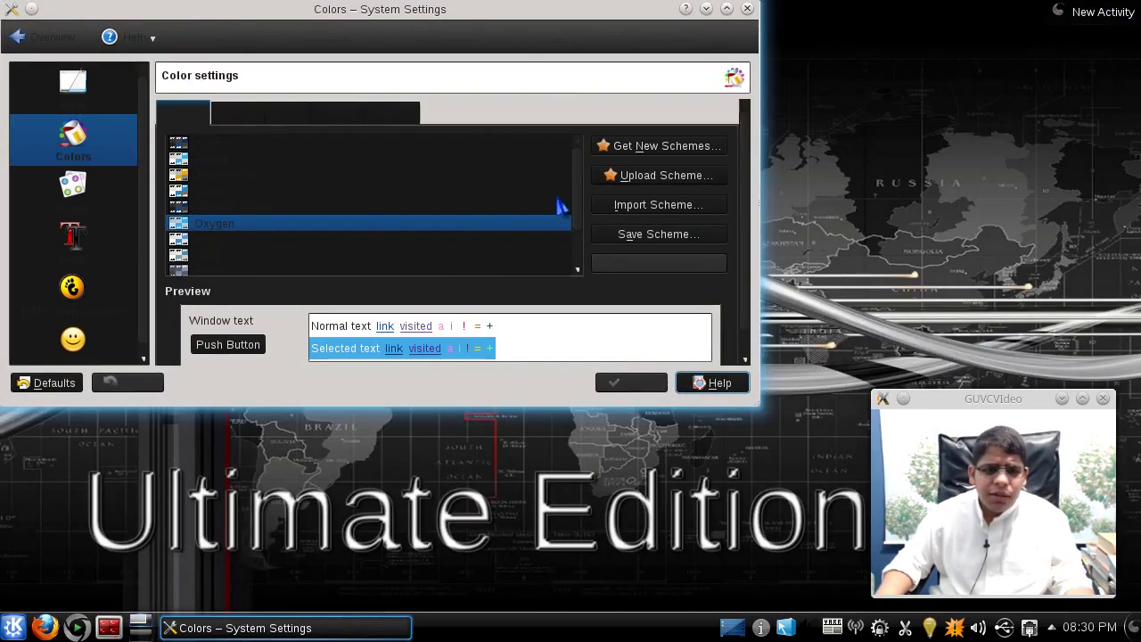
left_click(748, 9)
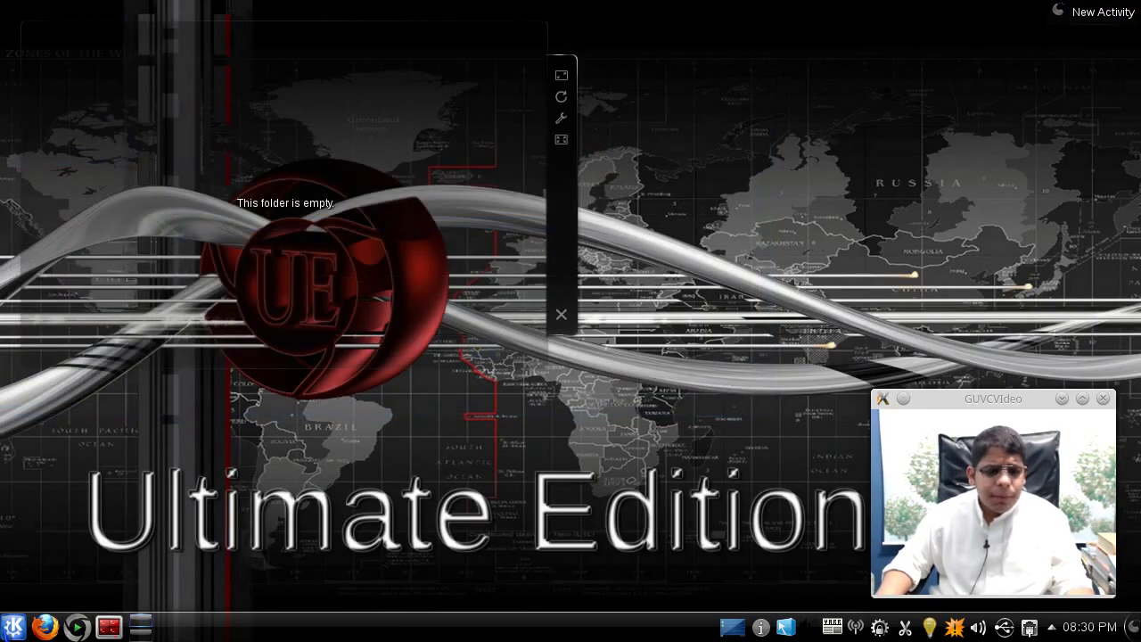
- Reopen Application Appearance, try the Oxygen Cold colour scheme, and discard it
left_click(14, 626)
left_click(82, 260)
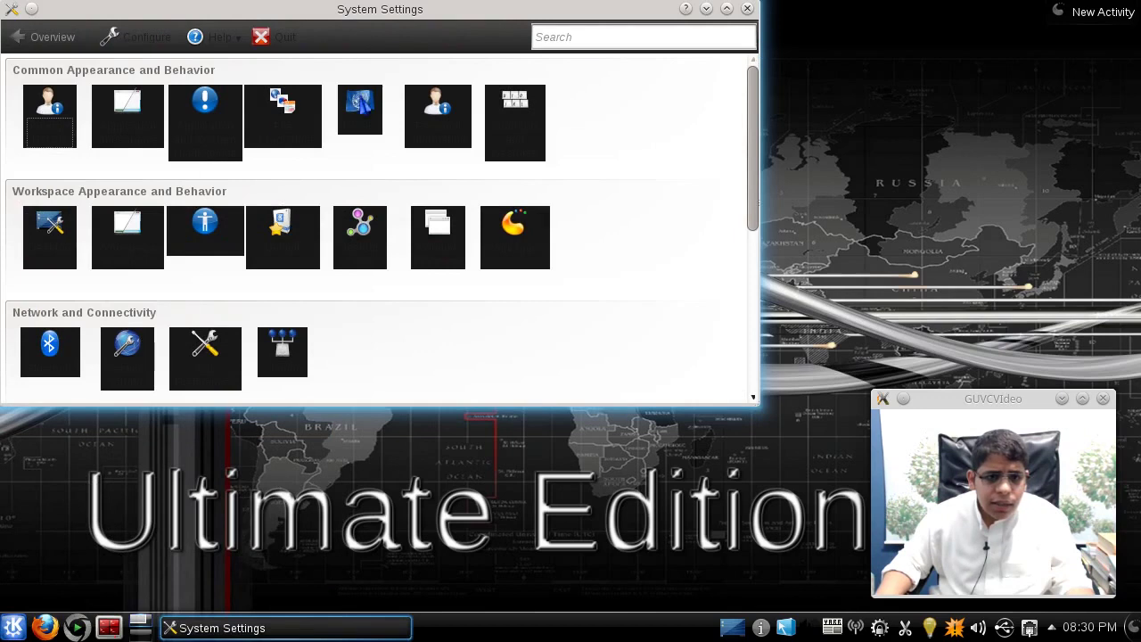
left_click(126, 112)
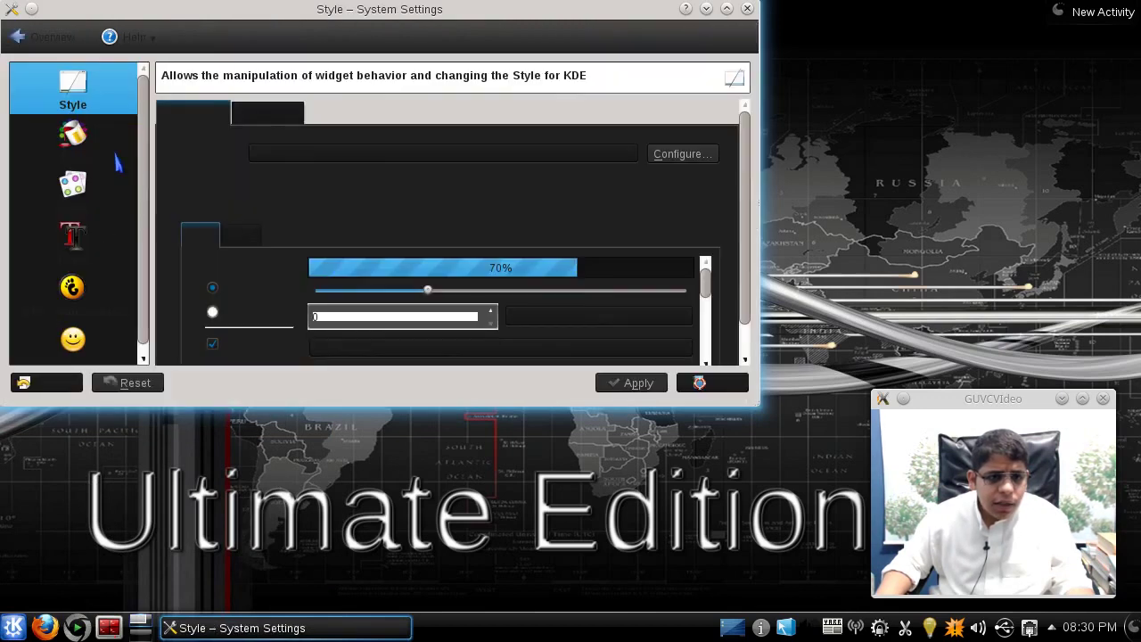
left_click(79, 153)
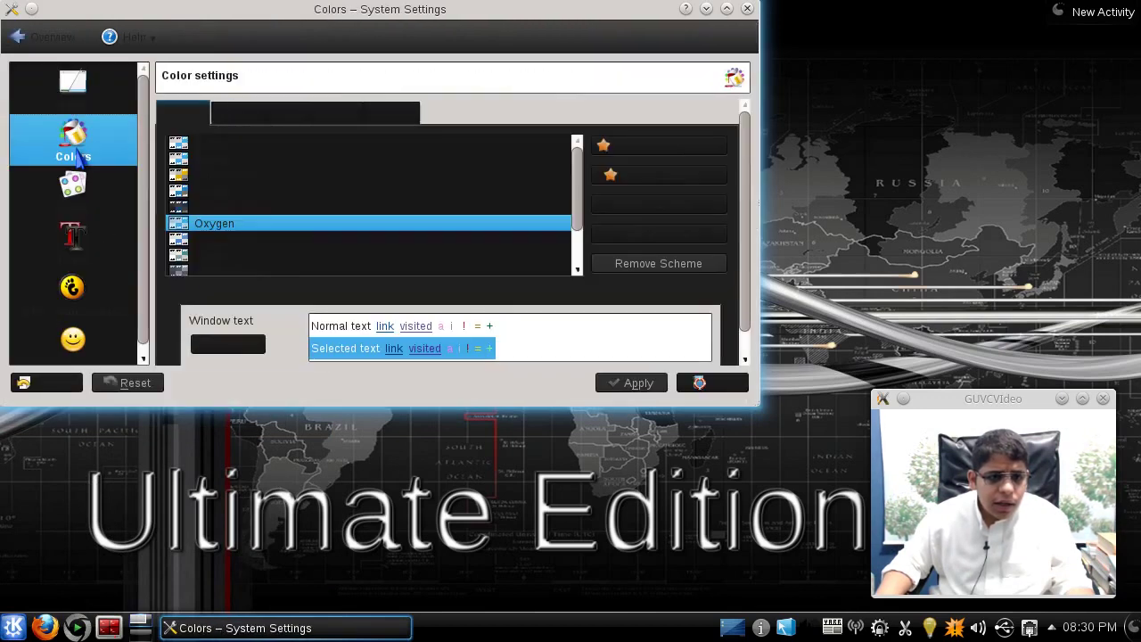
left_click(194, 239)
left_click(68, 101)
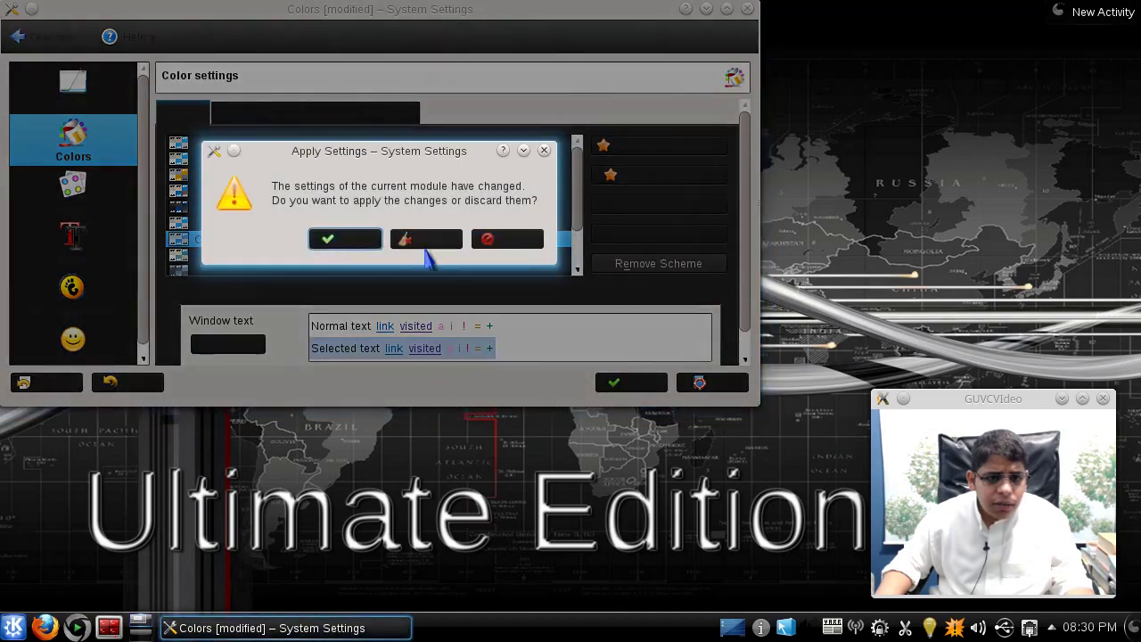
left_click(418, 239)
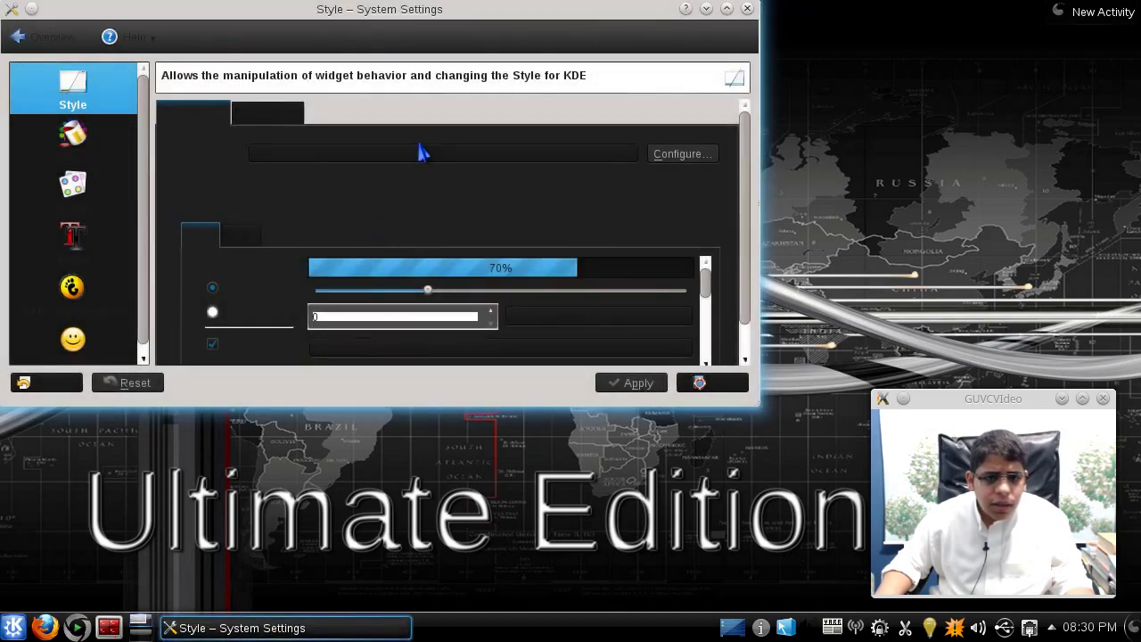
- Set and apply the Oxygen widget style, then close System Settings from the overview
left_click(421, 156)
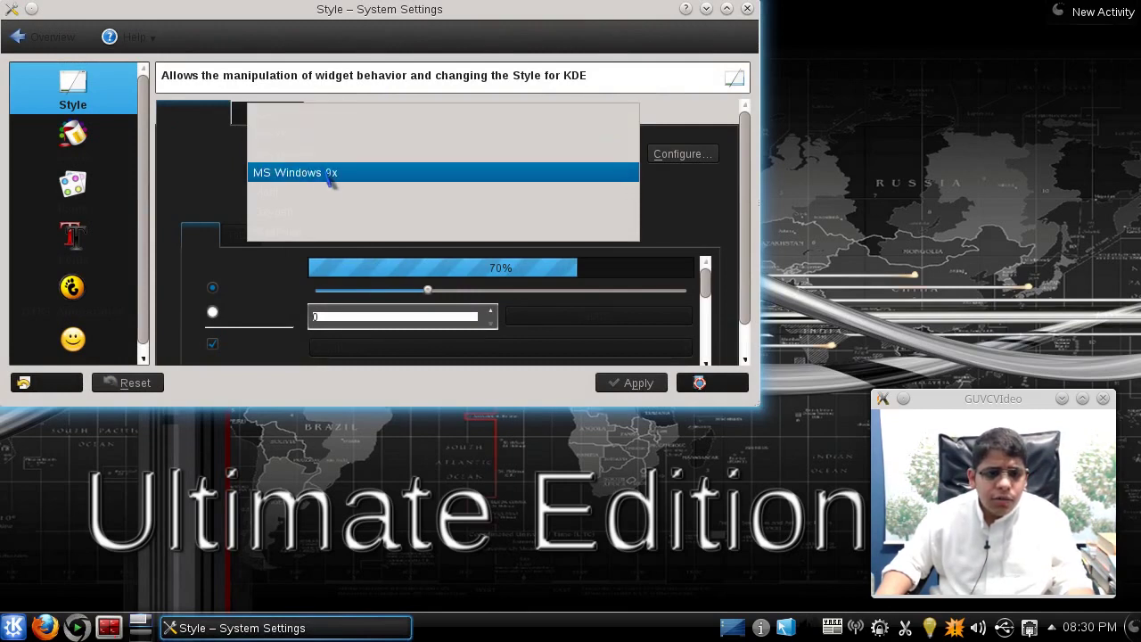
left_click(323, 211)
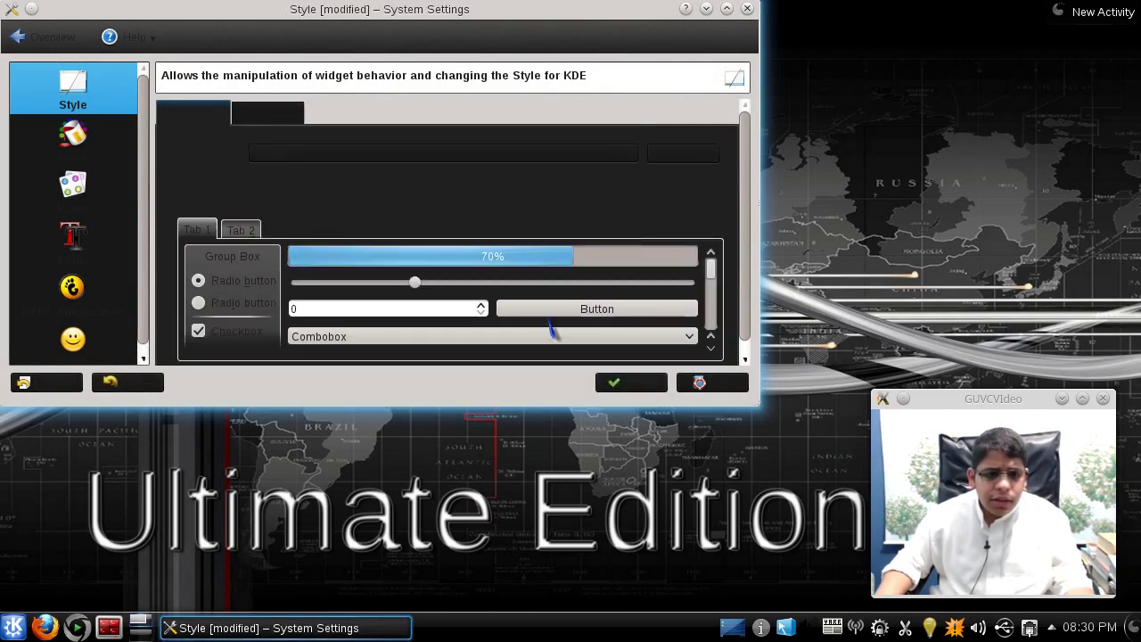
left_click(632, 382)
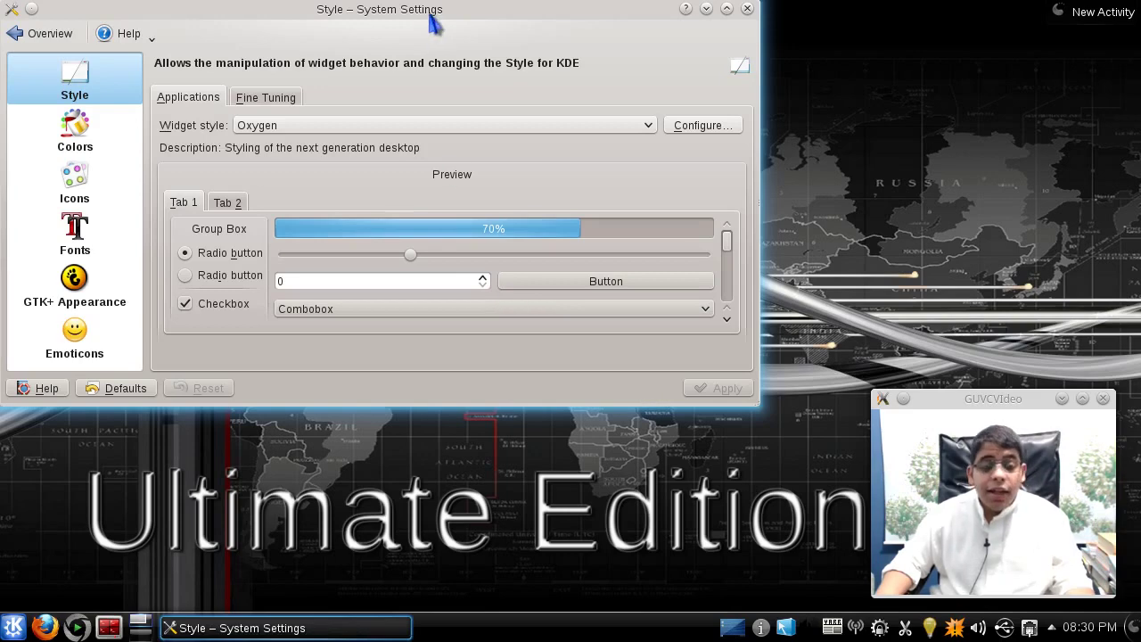
left_click_drag(428, 23, 496, 67)
left_click(111, 78)
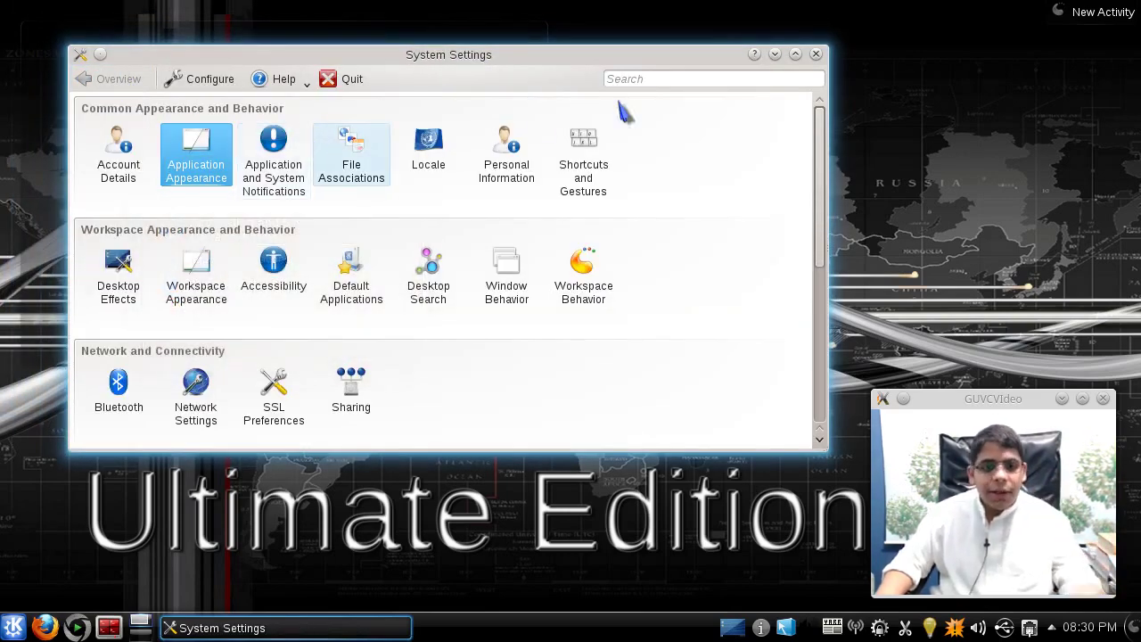
left_click(816, 55)
- Choose Compiz as the window manager from the Fusion Icon tray menu
left_click(787, 629)
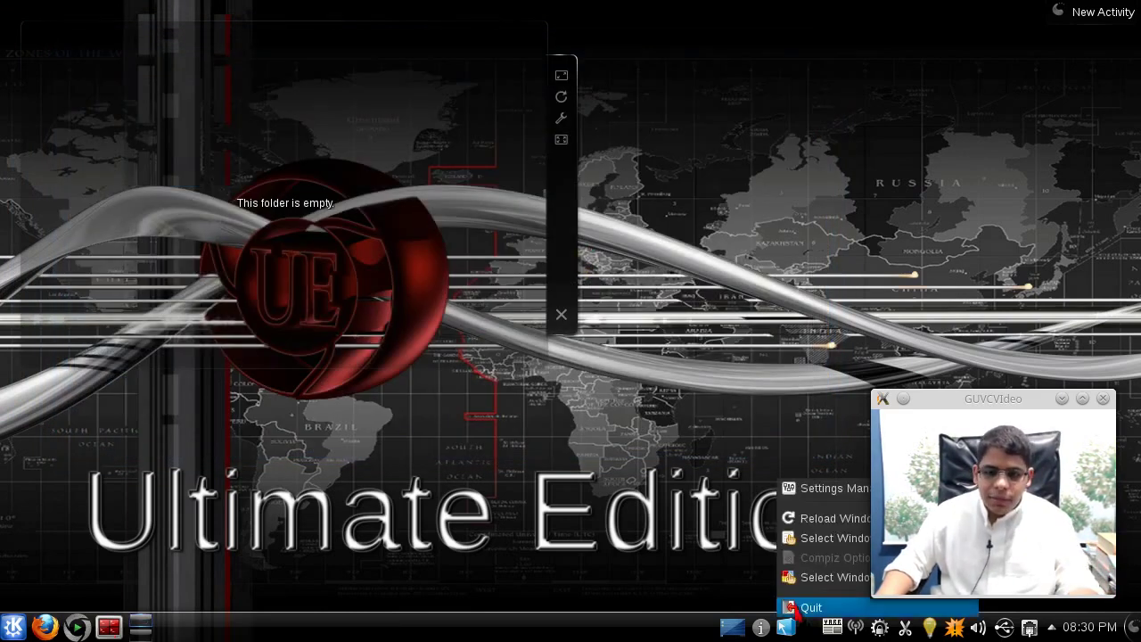
mouse_move(804, 541)
left_click_drag(960, 399, 211, 278)
mouse_move(930, 542)
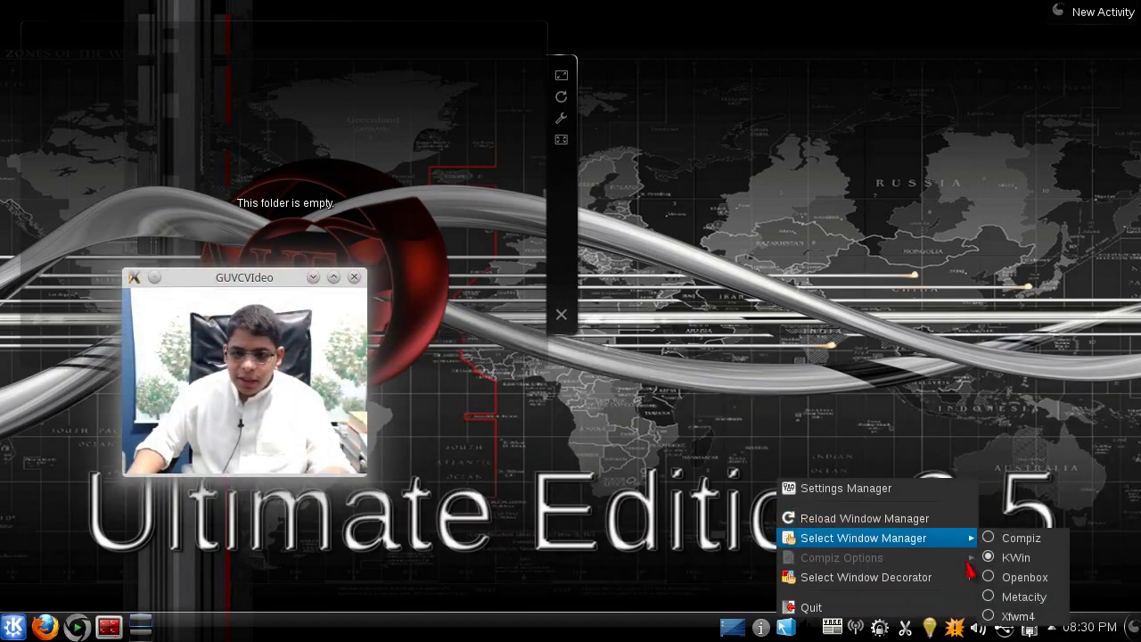
left_click(1017, 538)
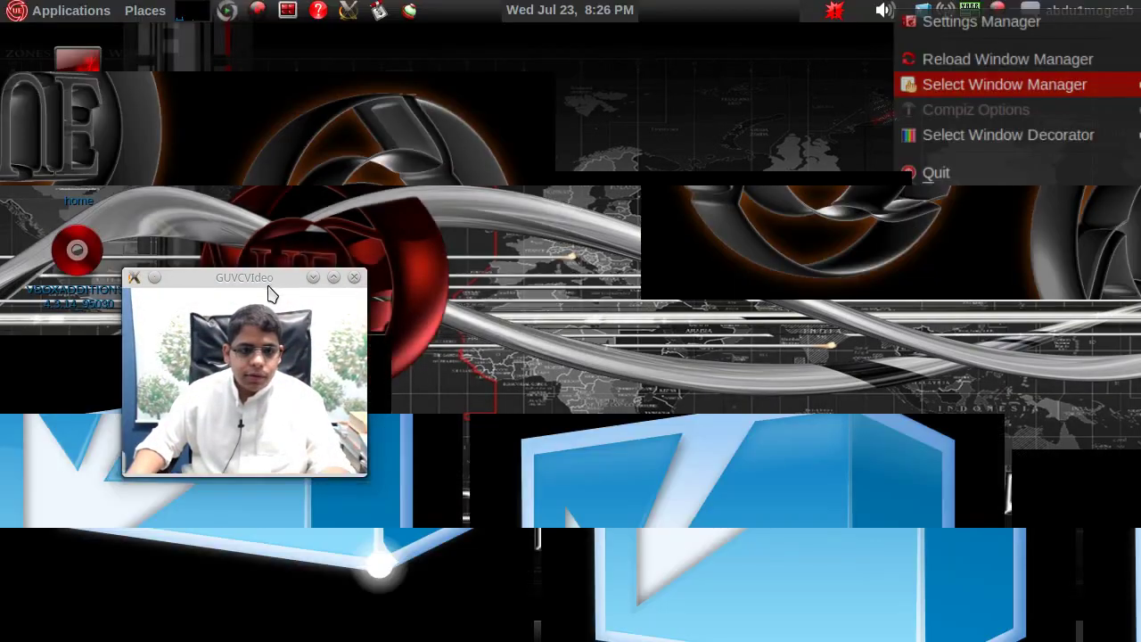
left_click_drag(272, 295, 779, 296)
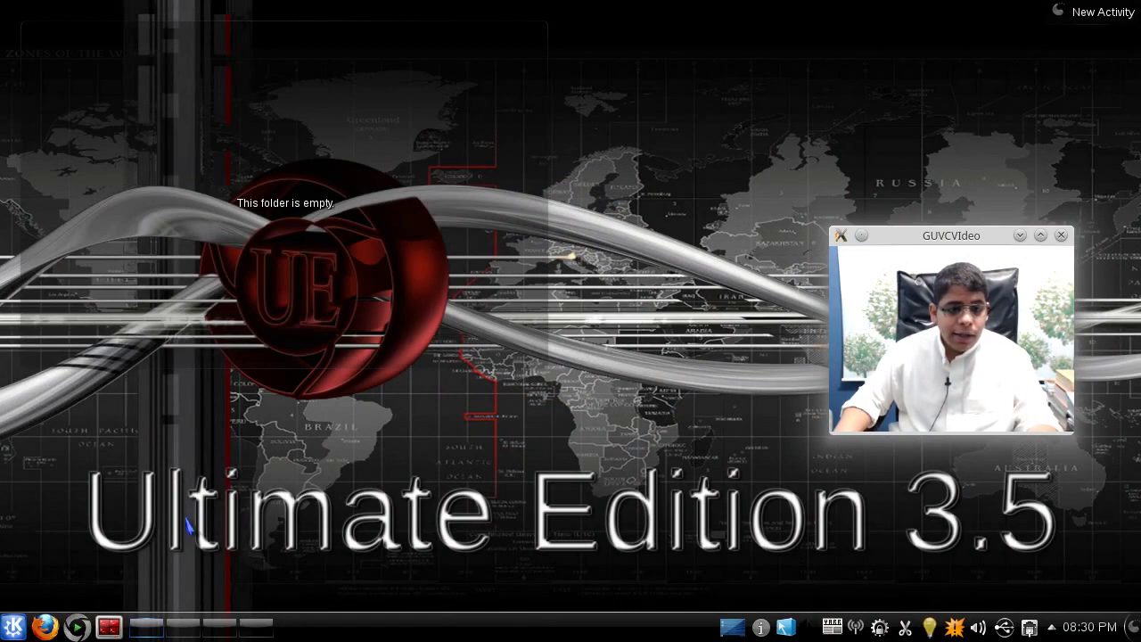
- Open Dolphin, drag its window to test the effects, then close it
left_click(13, 624)
left_click(53, 292)
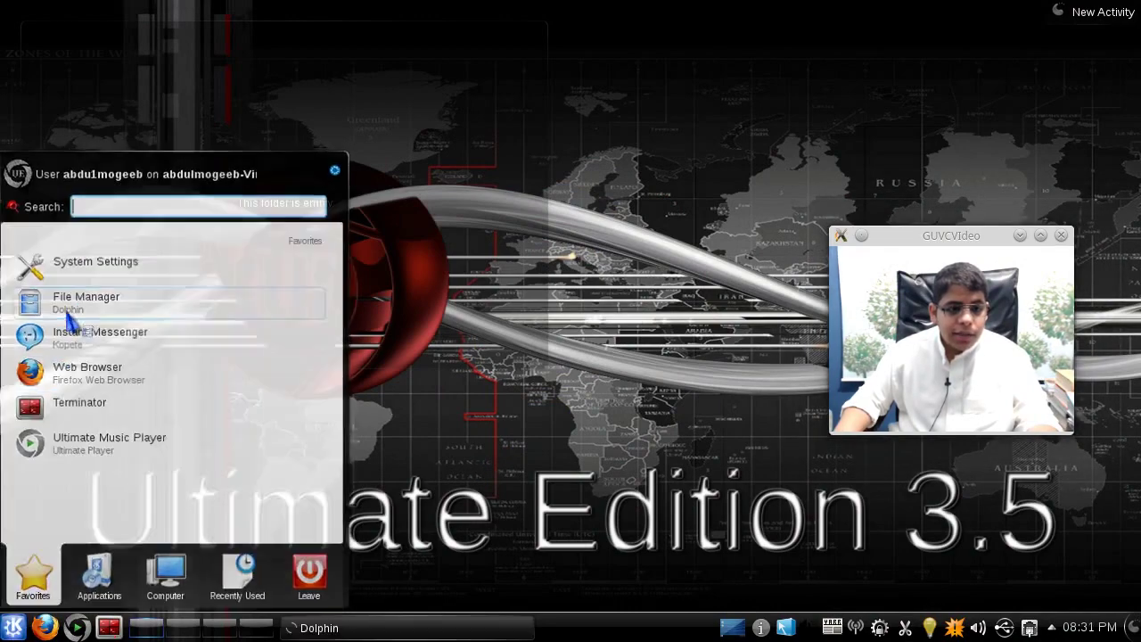
left_click_drag(579, 85, 476, 107)
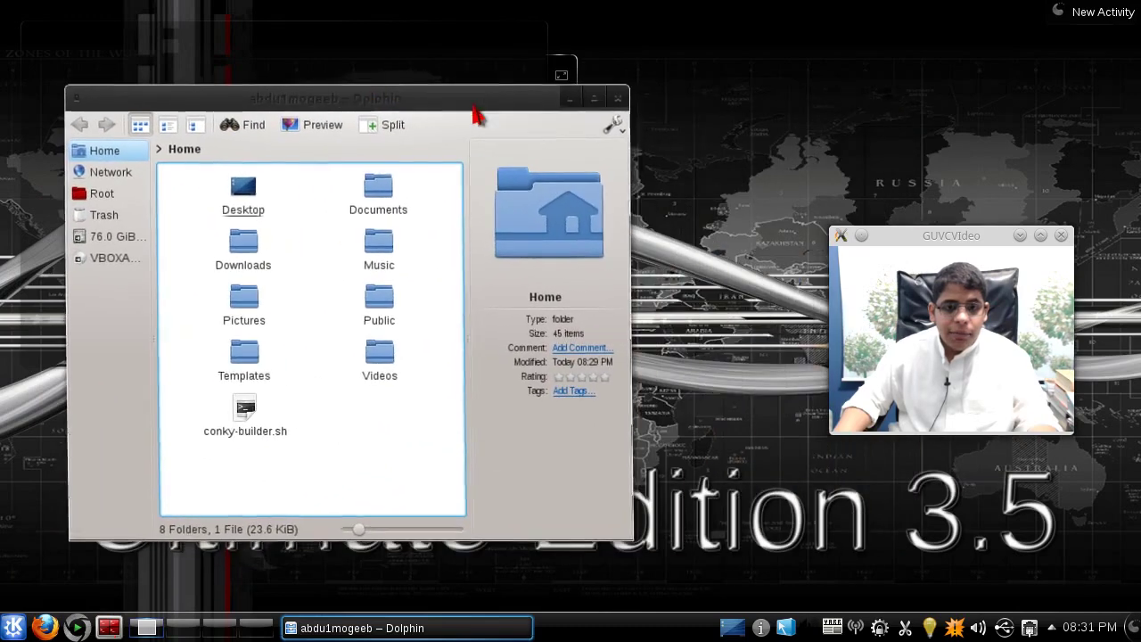
left_click(629, 106)
- Reopen the window-manager menu and dismiss it without changes
right_click(786, 628)
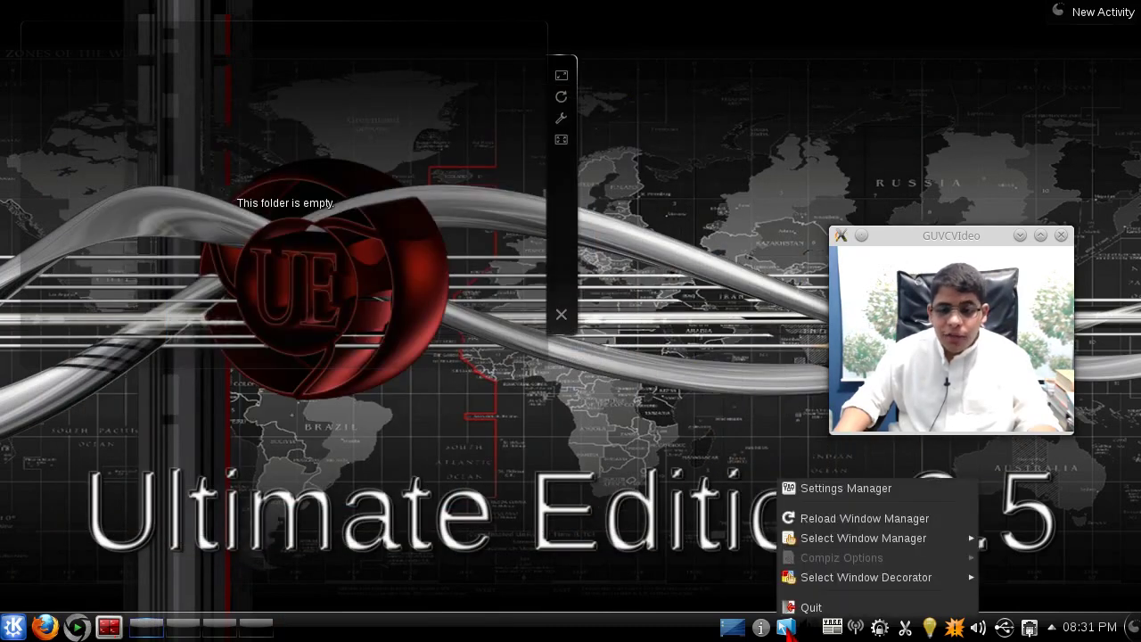
mouse_move(797, 588)
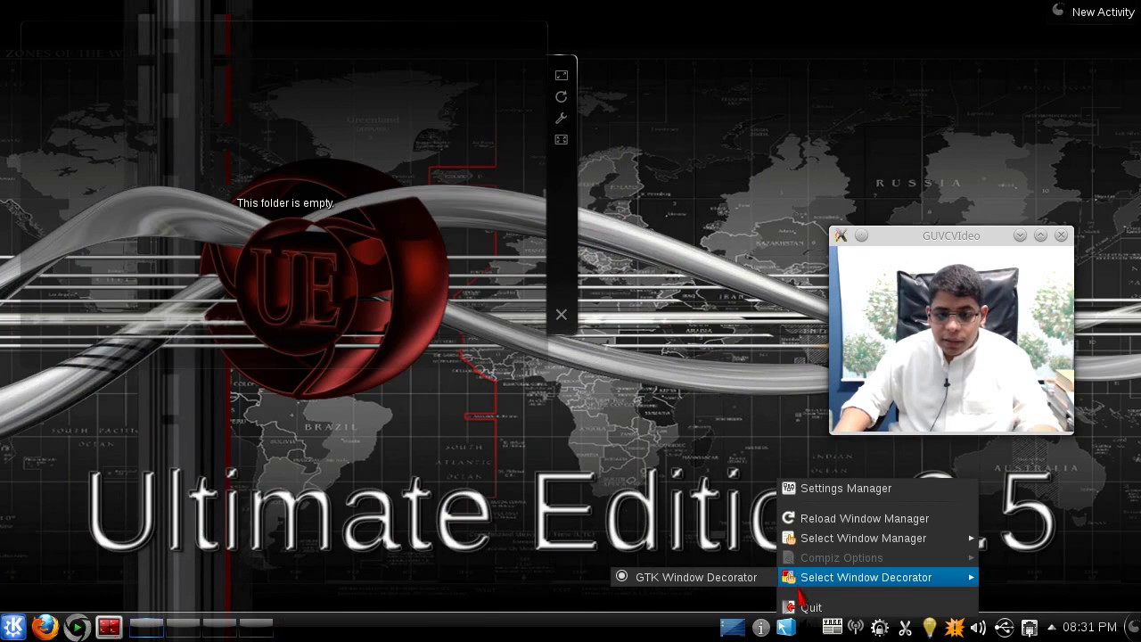
mouse_move(838, 545)
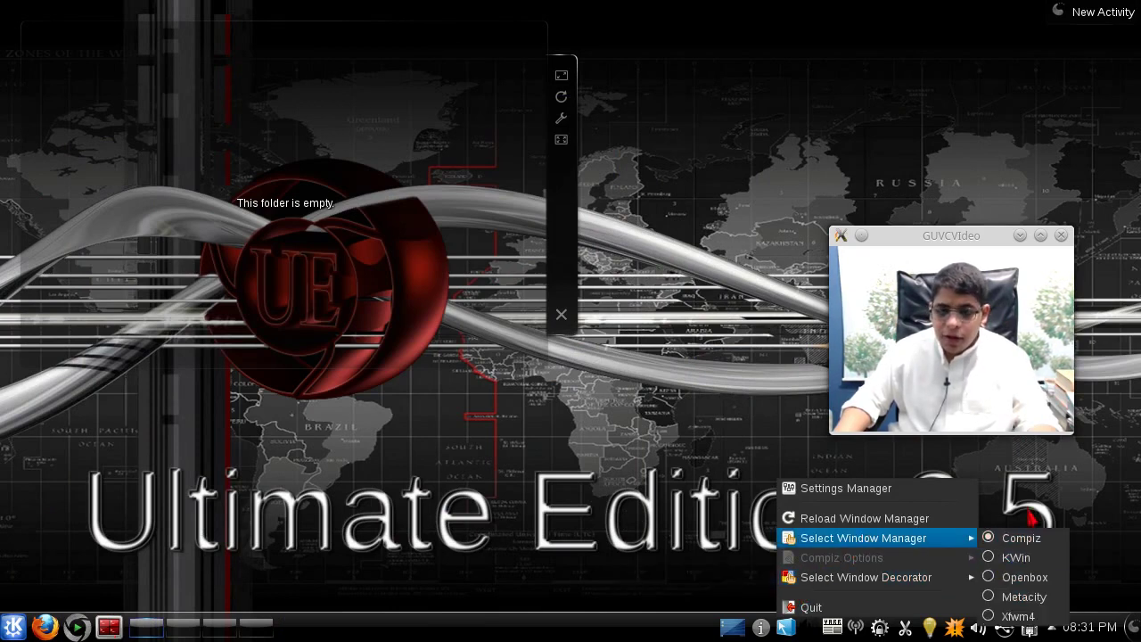
left_click_drag(953, 245, 974, 198)
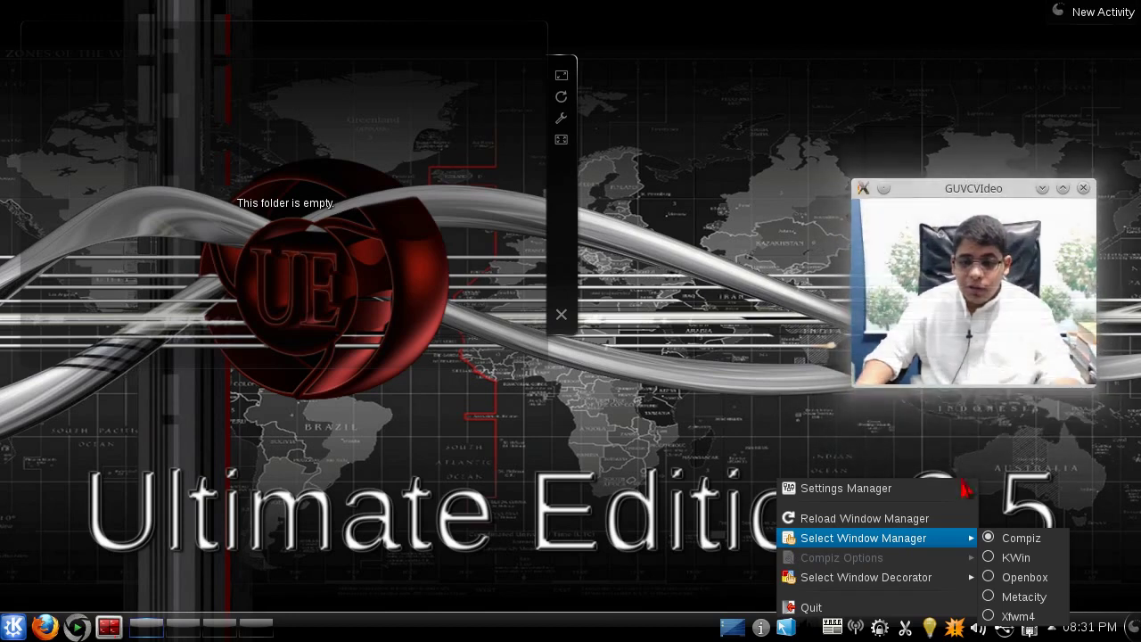
left_click(575, 539)
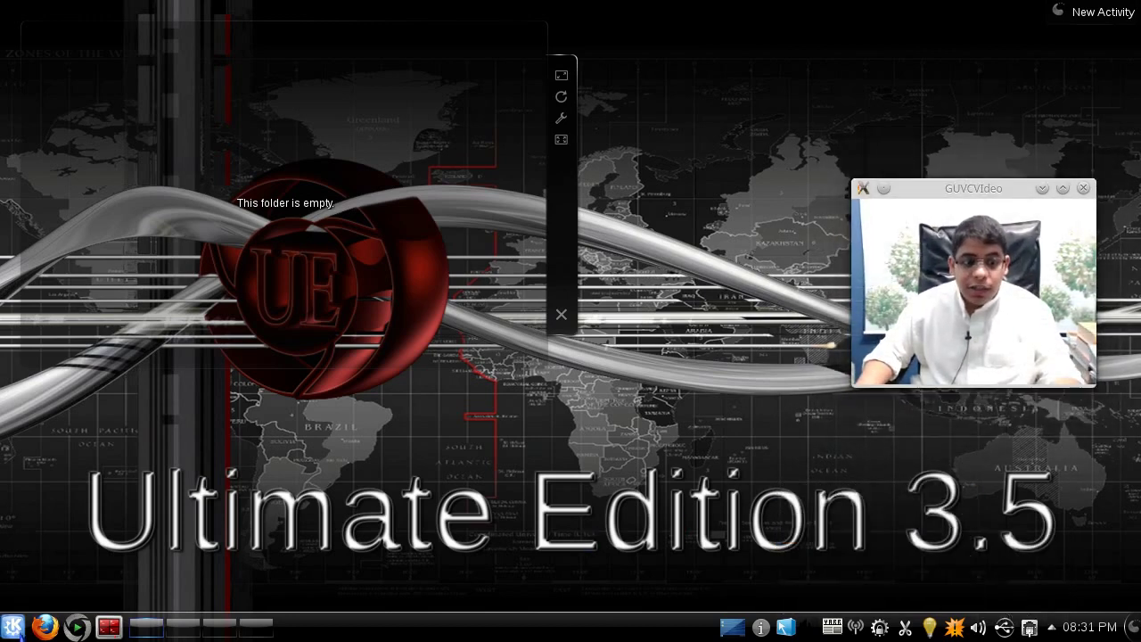
left_click(13, 627)
- Log out of the KDE session from the launcher's Leave options
mouse_move(310, 579)
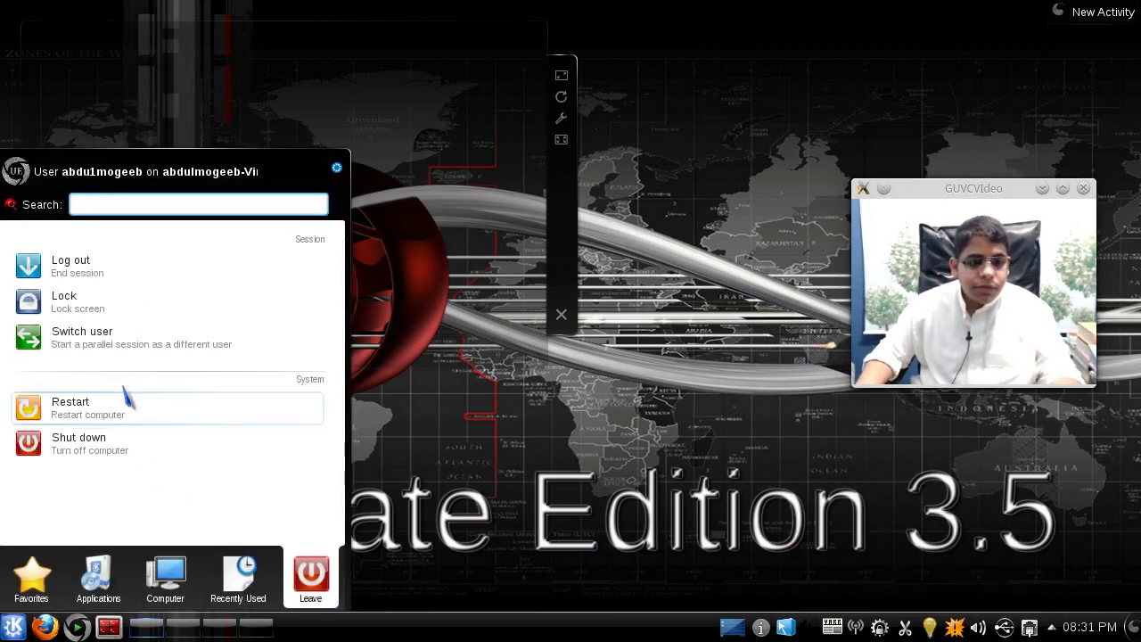
left_click(118, 280)
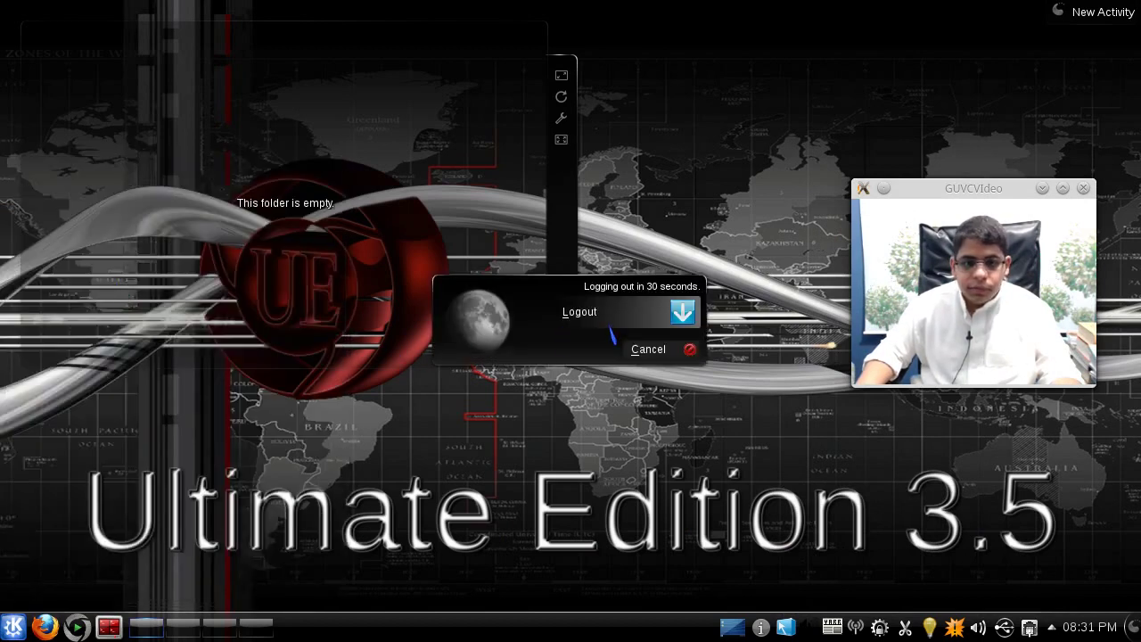
key("Escape")
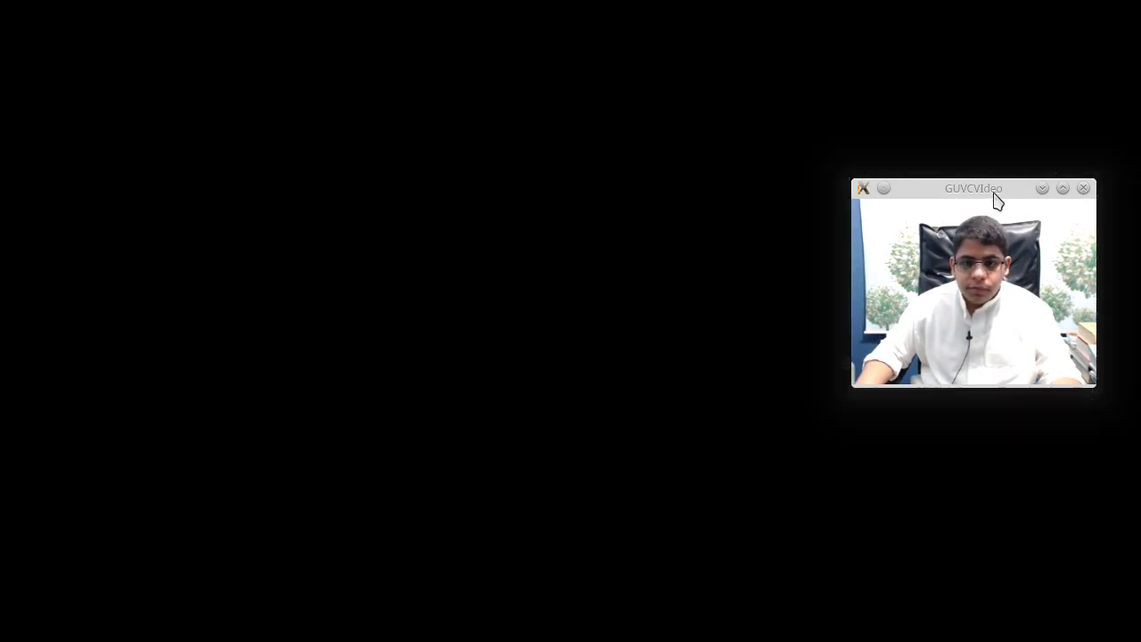
left_click_drag(996, 192, 1013, 420)
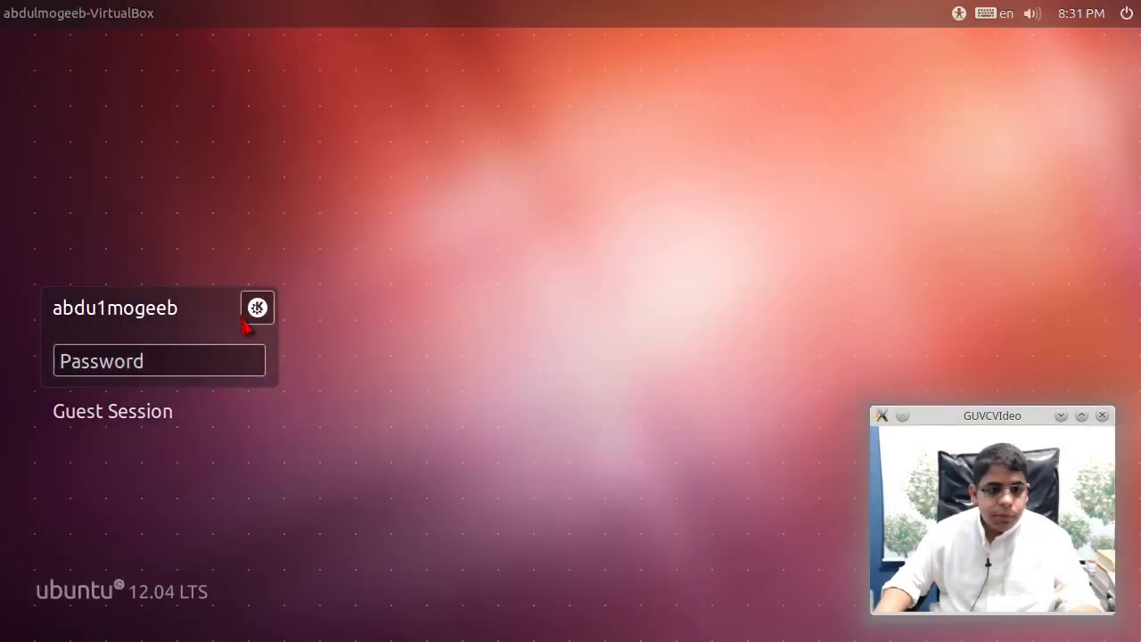
- Select the Ubuntu session, enter the password (retrying once), and log in
left_click(247, 318)
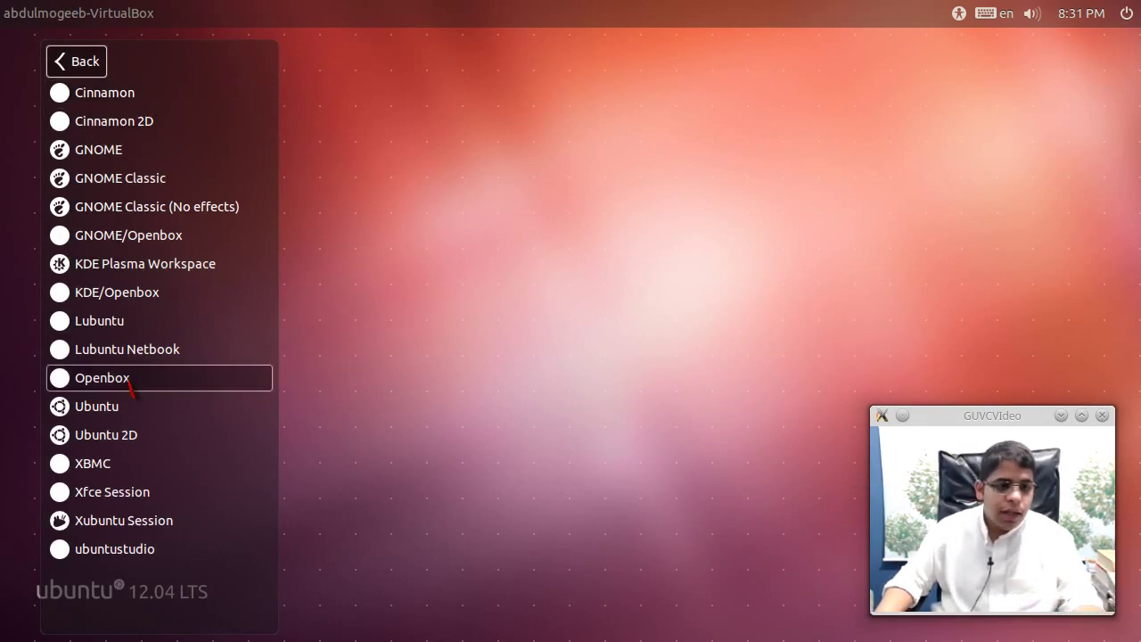
left_click(141, 407)
type("ab")
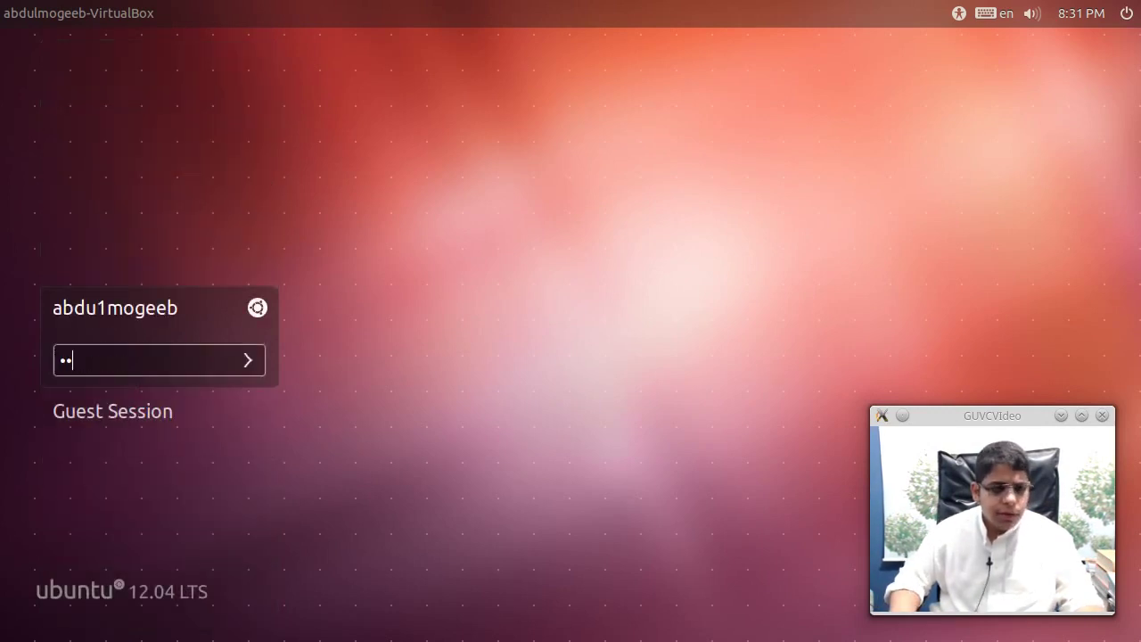
key("Return")
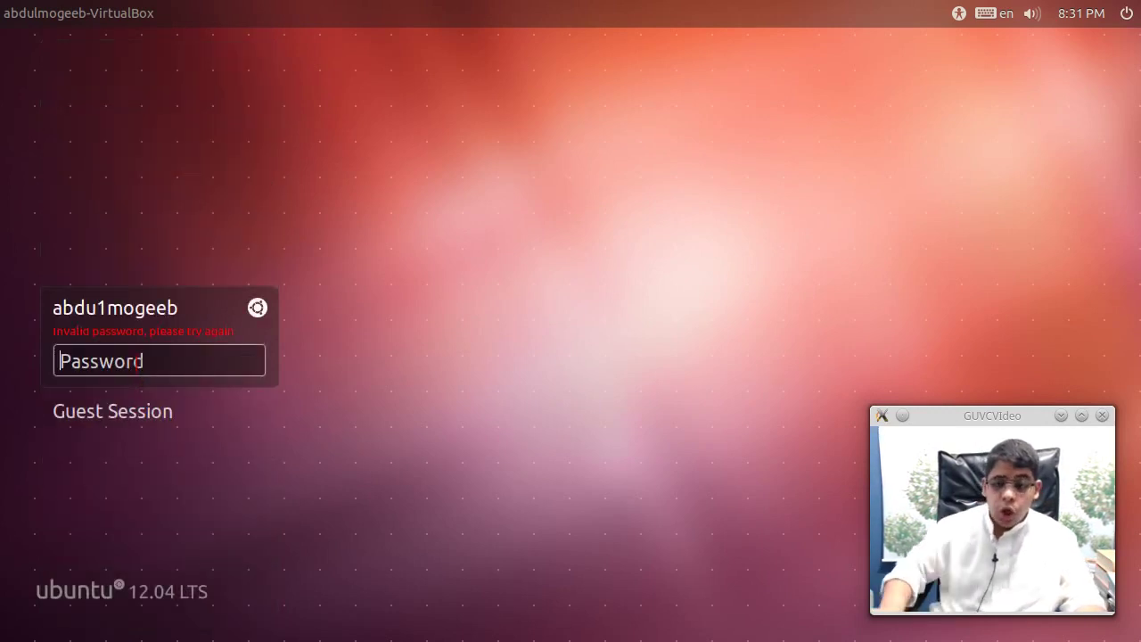
type("a")
key("Return")
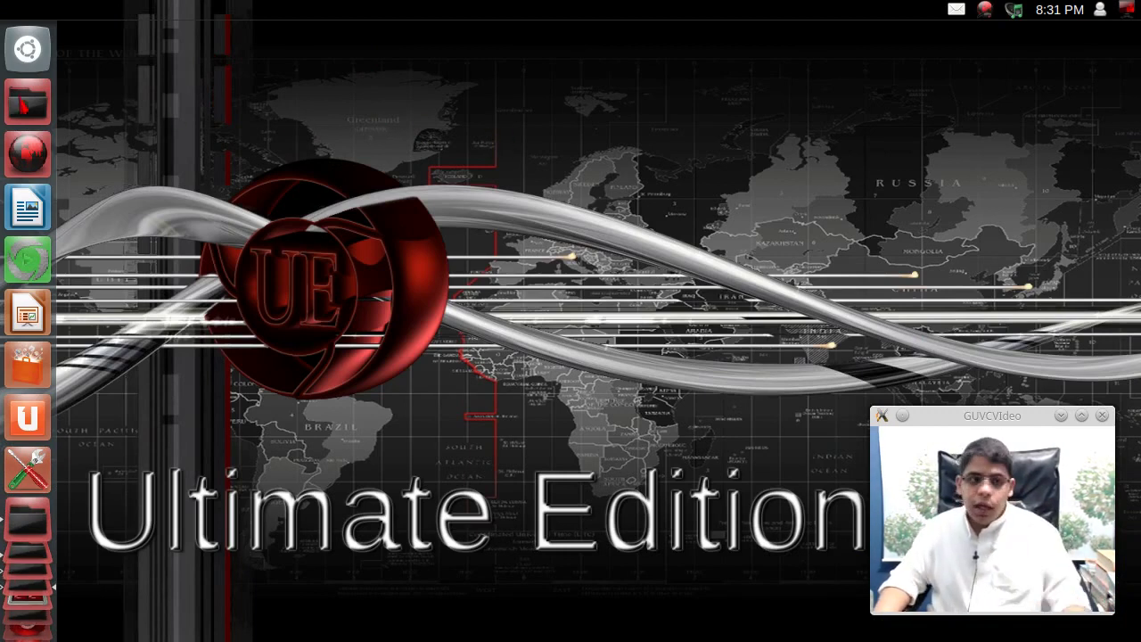
- Run 'compiz --replace' from the Alt+F2 command prompt to make Compiz the window manager
left_click(20, 53)
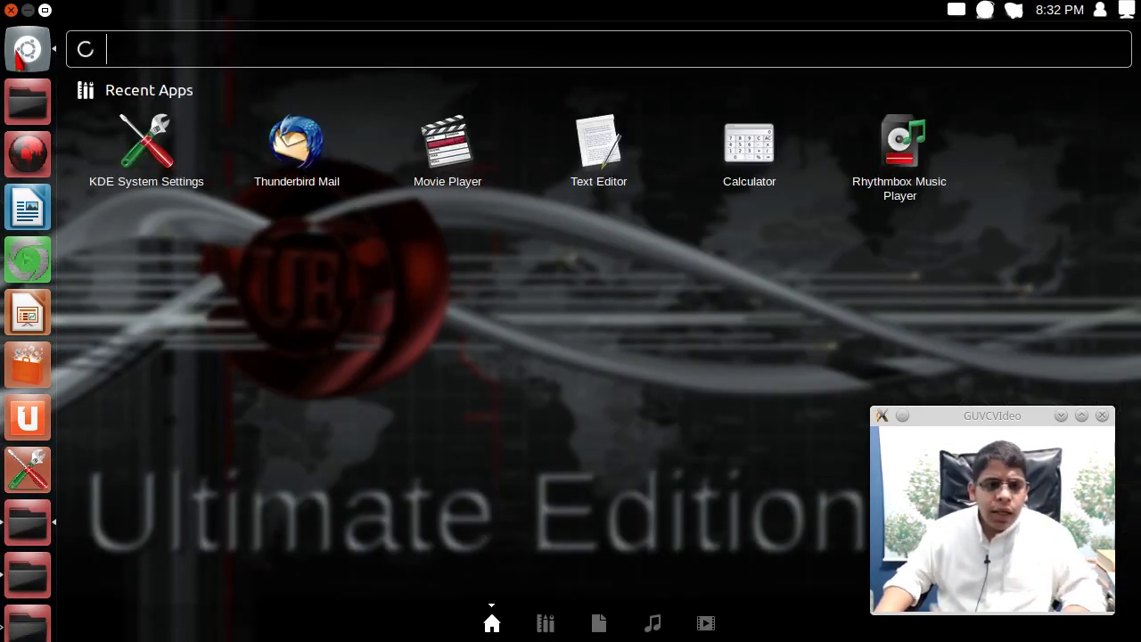
left_click(20, 56)
key("alt+F2")
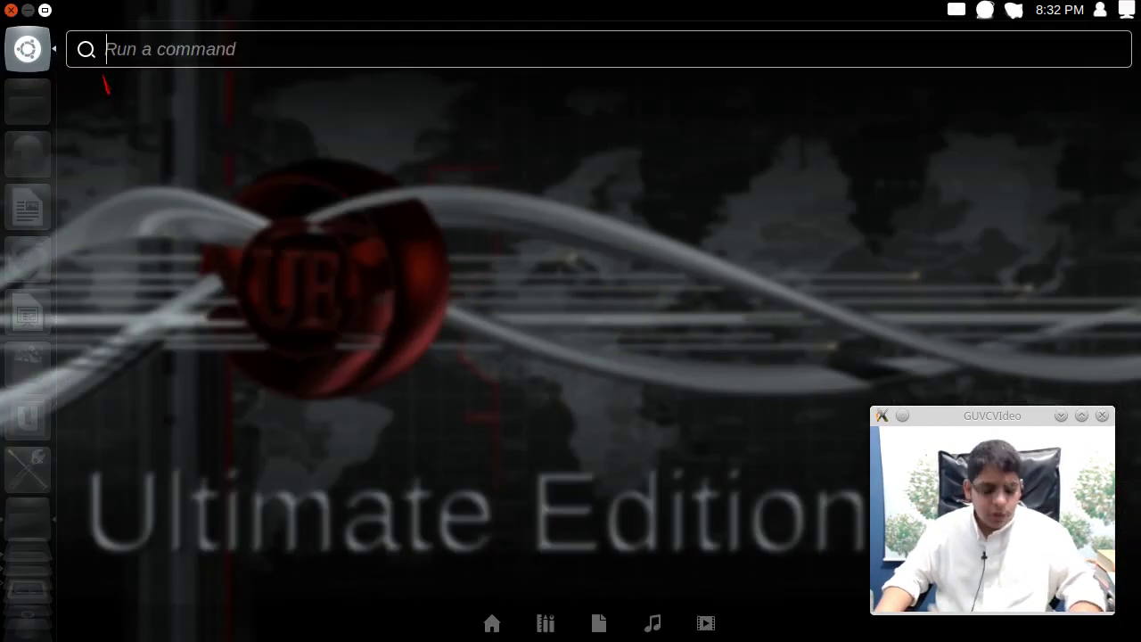
type("compiz")
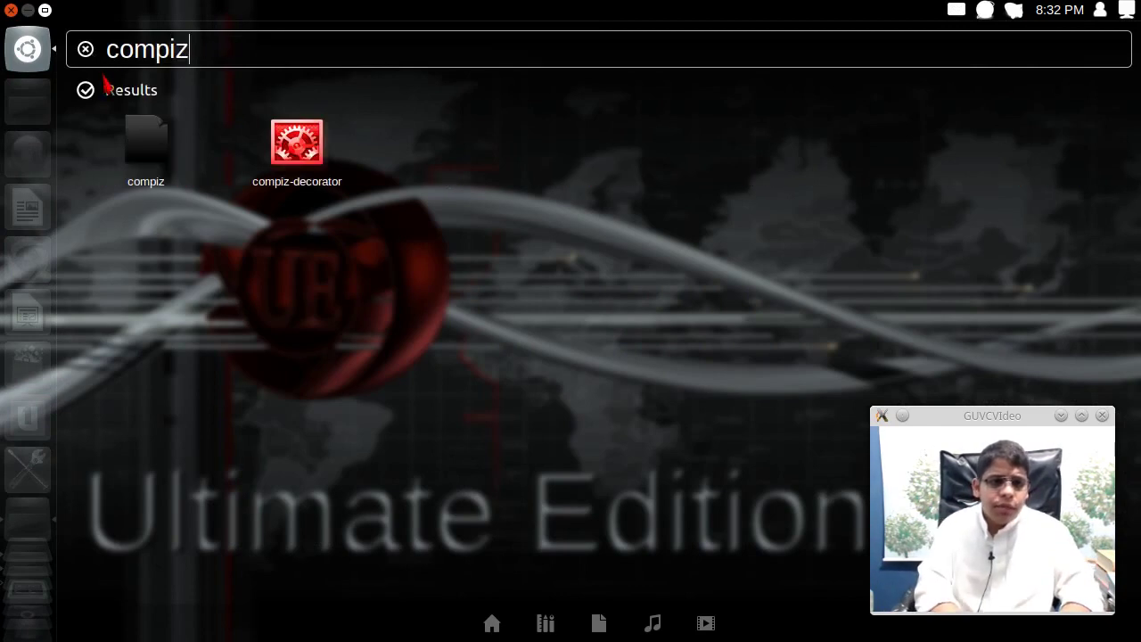
type(" --replace")
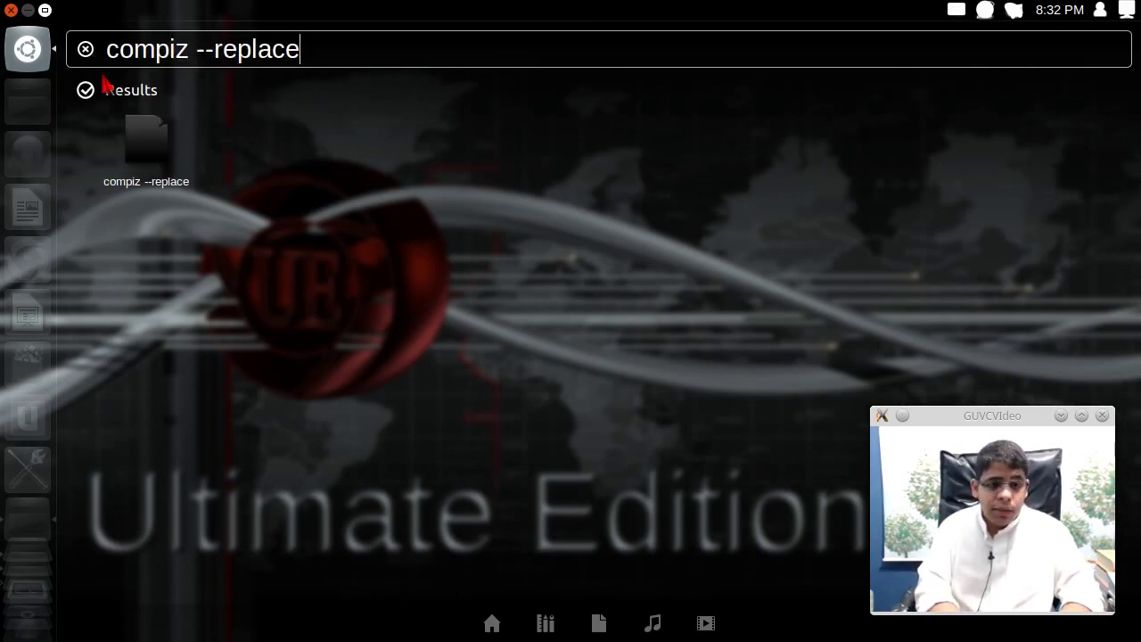
key("Return")
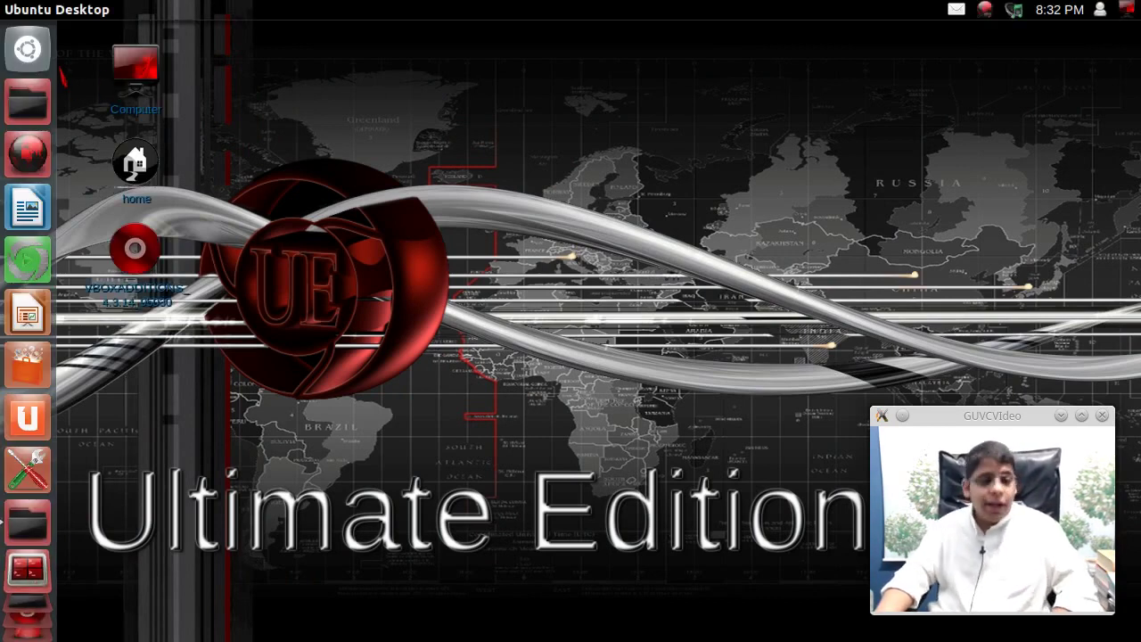
- Open the Home folder, hide its hidden files, reposition the window, then close it
left_click(30, 125)
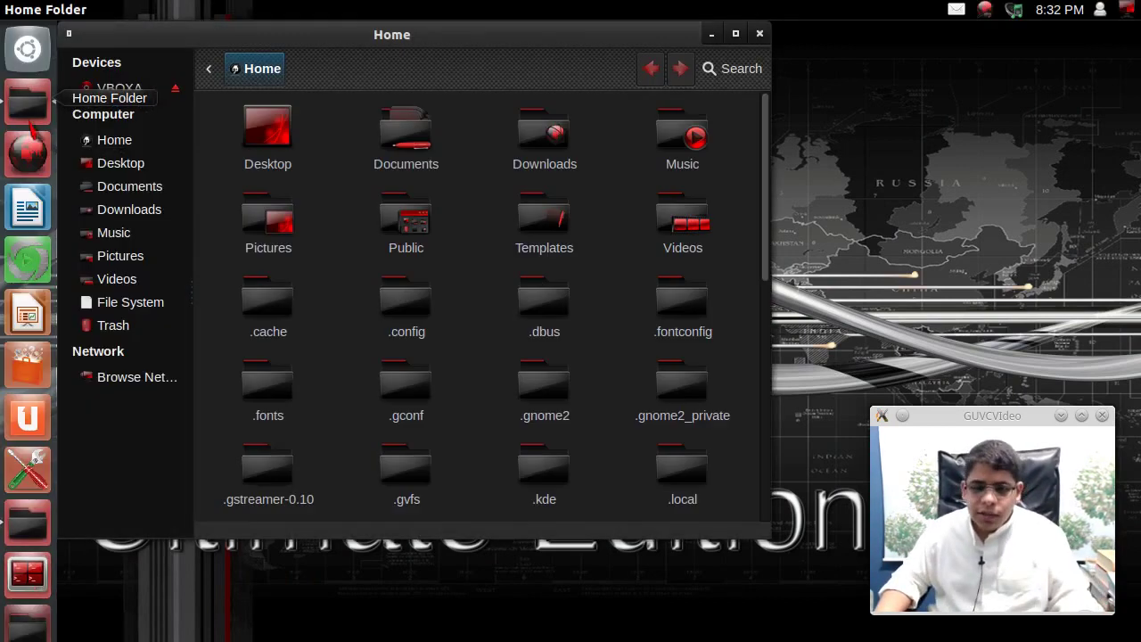
left_click_drag(293, 59, 373, 78)
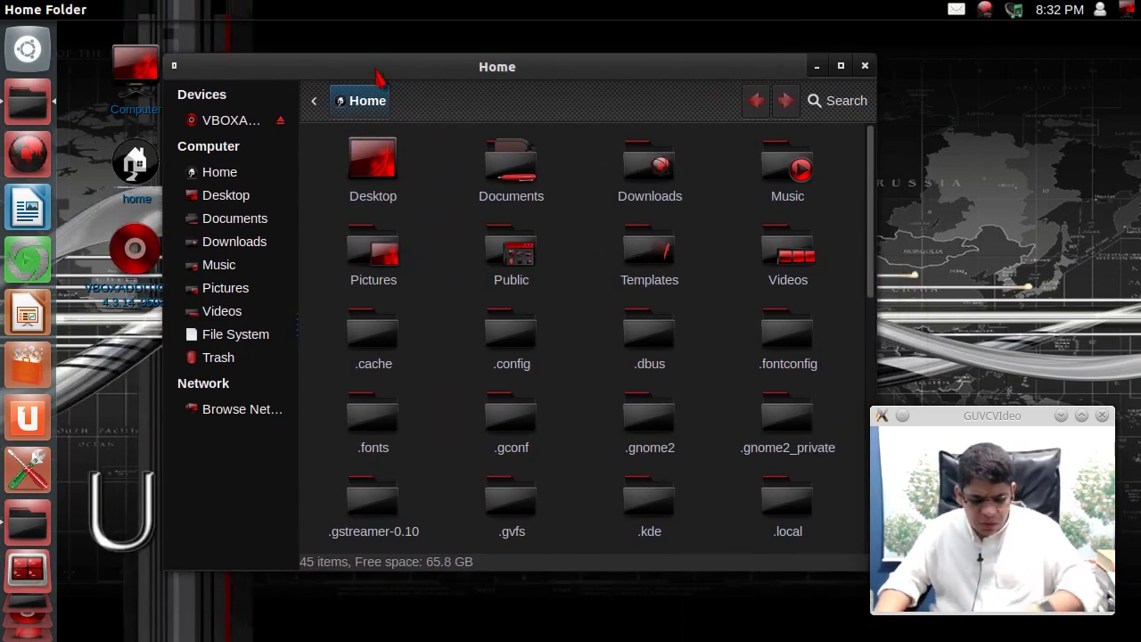
key("ctrl+h")
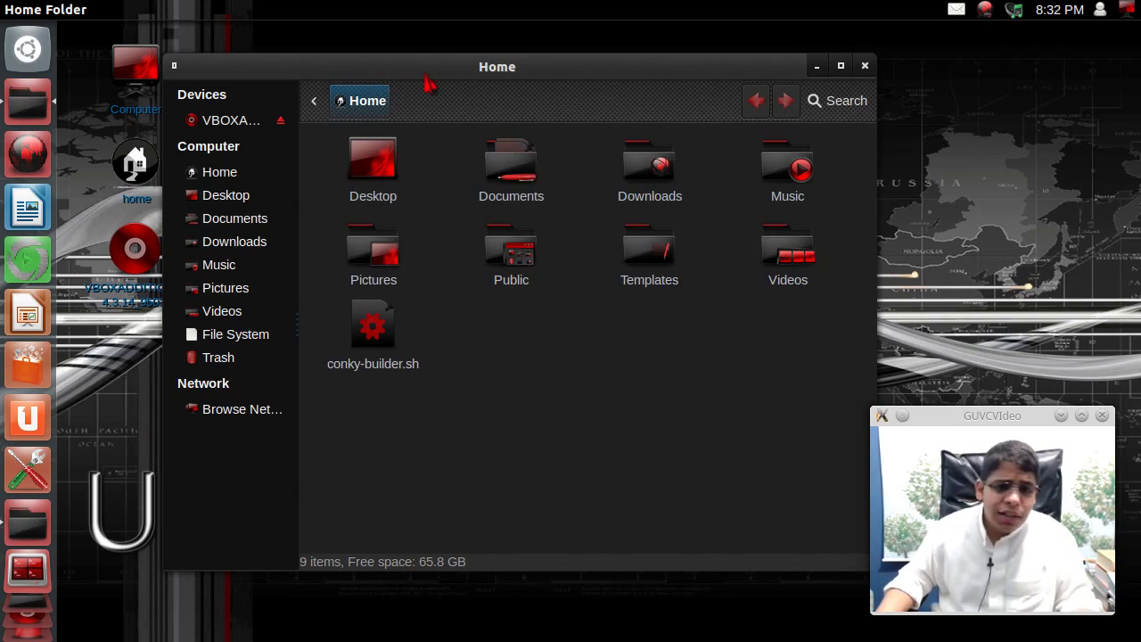
left_click_drag(426, 65, 377, 61)
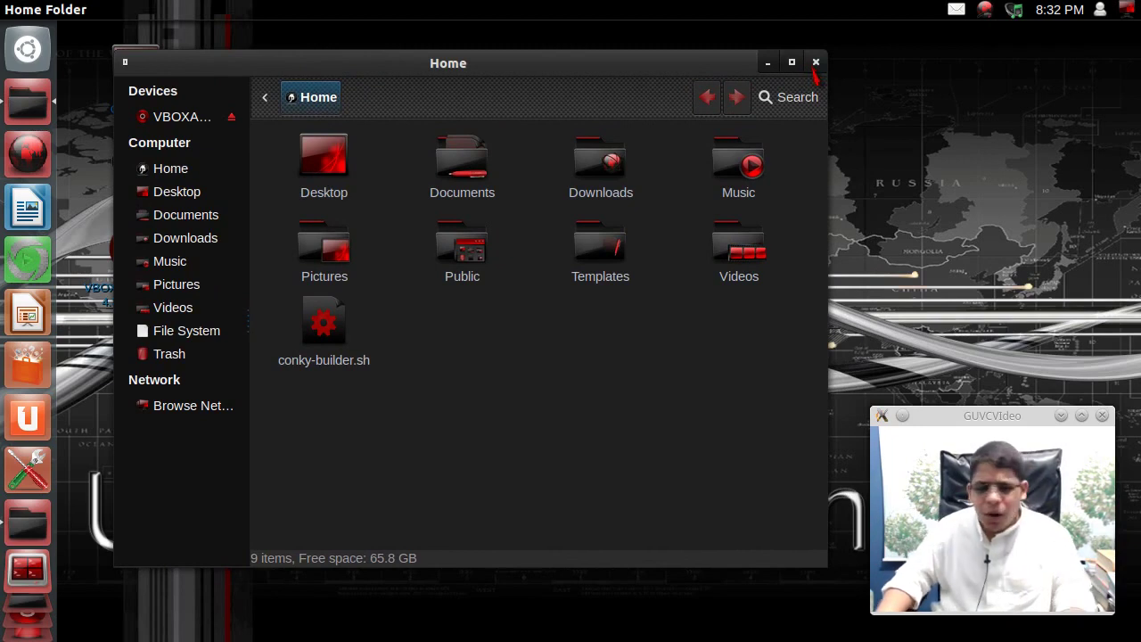
left_click(815, 62)
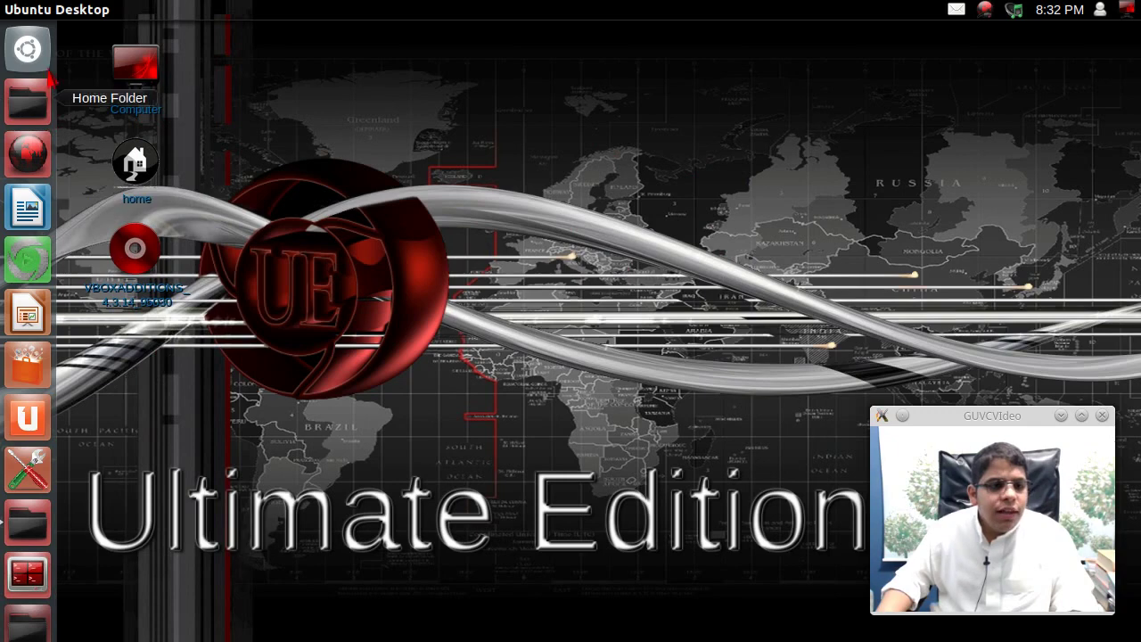
- Browse the wallpapers in Appearance without changing them, close it, and show the session menu
left_click(27, 49)
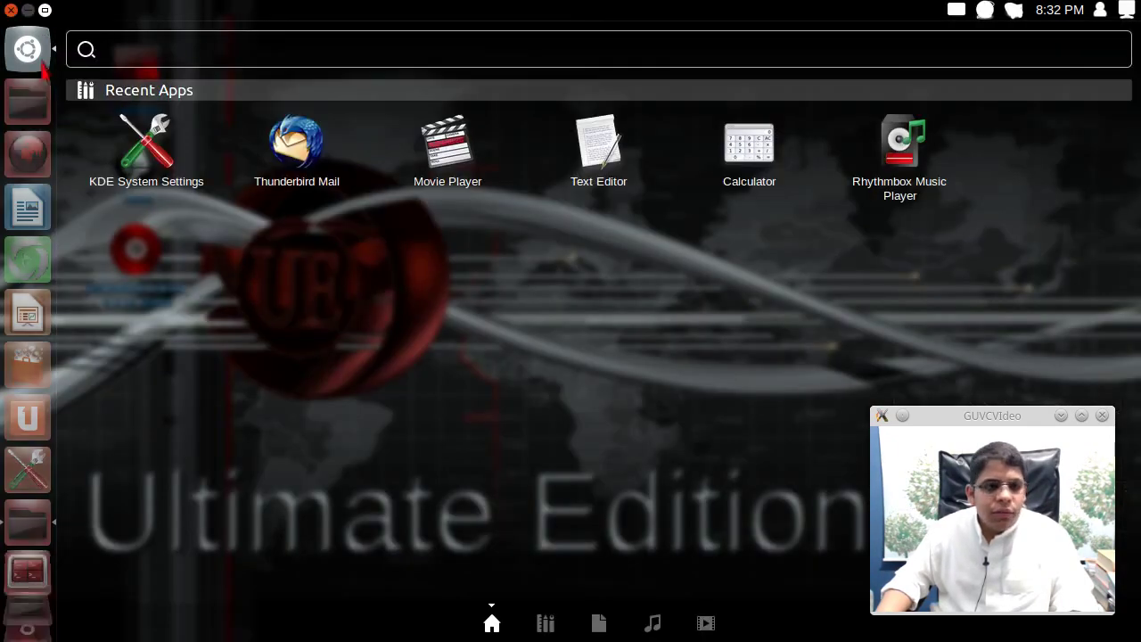
key("Escape")
right_click(578, 252)
left_click(630, 427)
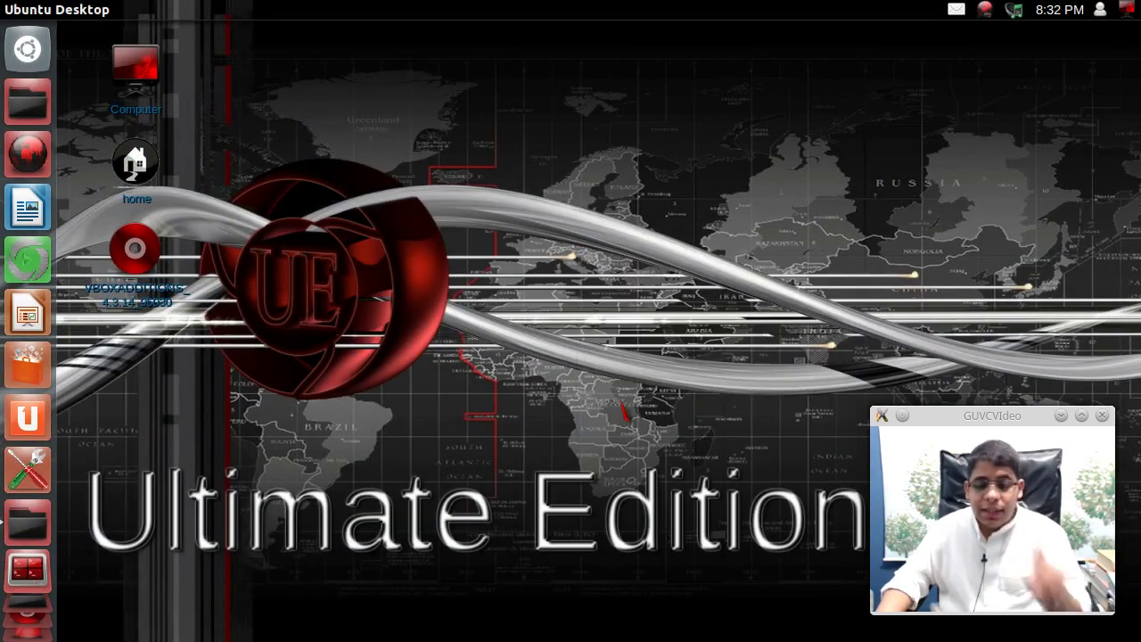
left_click_drag(533, 102, 335, 60)
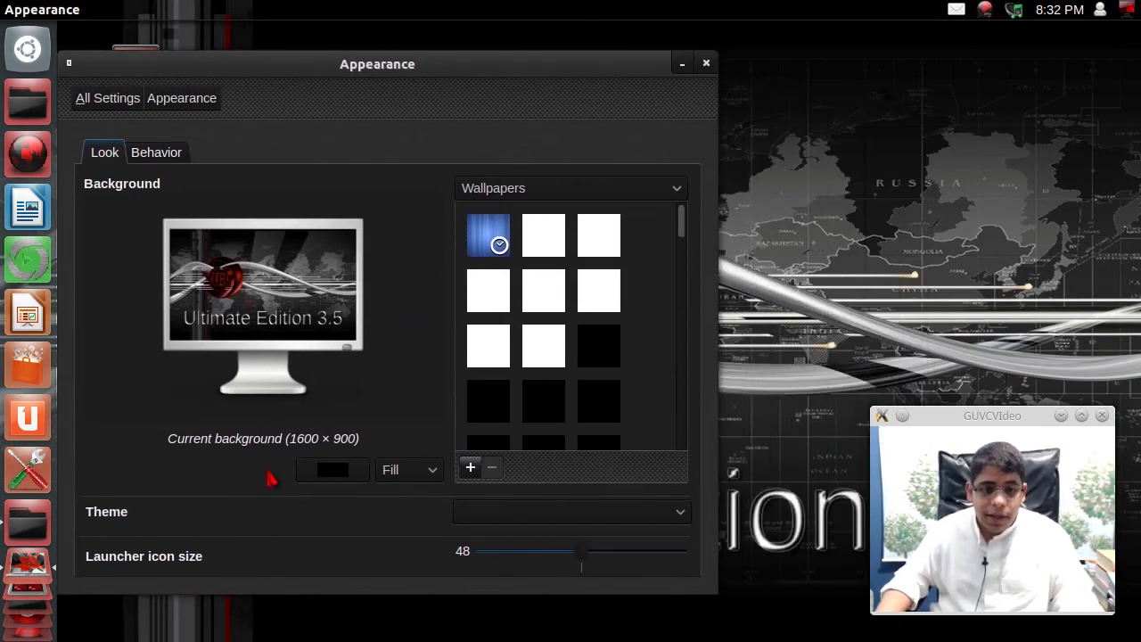
left_click_drag(680, 230, 664, 462)
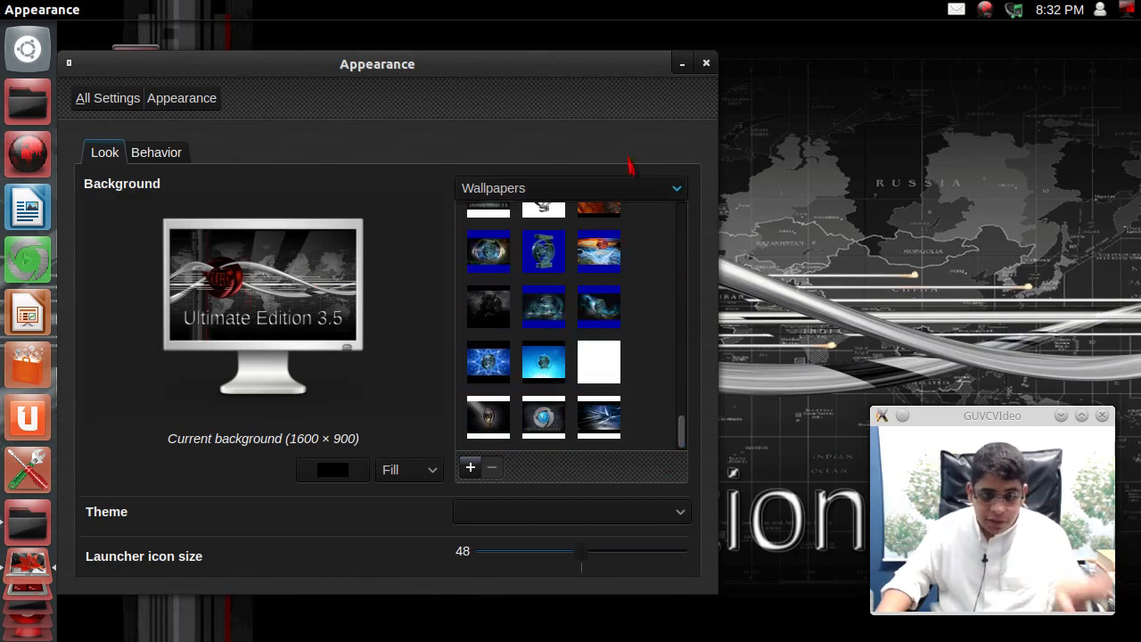
left_click(706, 63)
left_click(1100, 9)
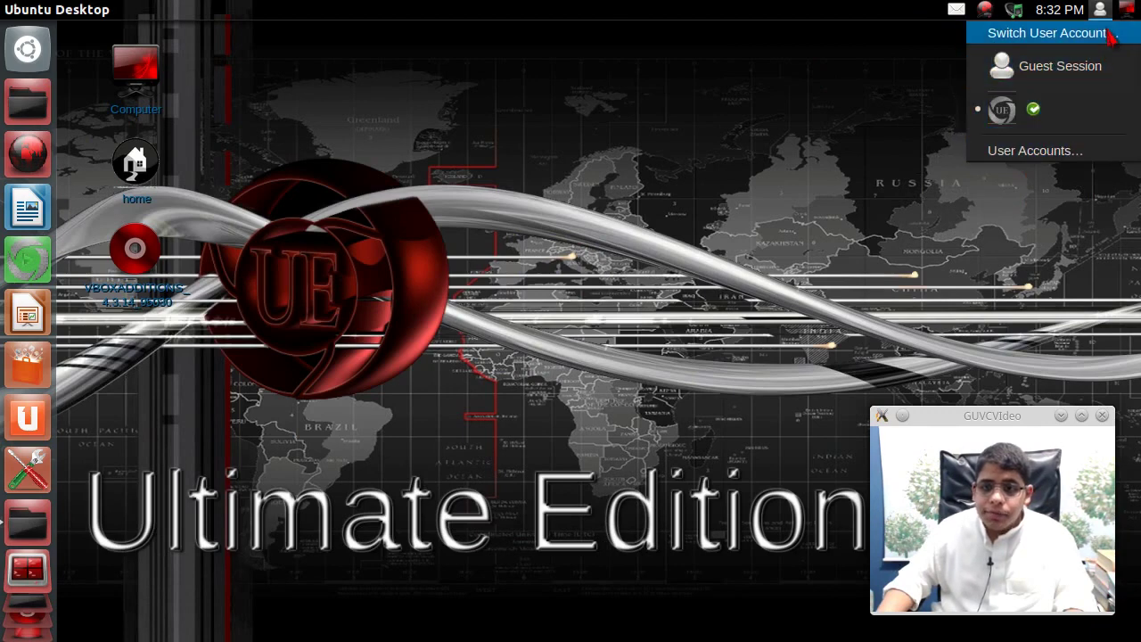
- Log out of Unity and sign back in with the Lubuntu session using the account password
left_click(1052, 213)
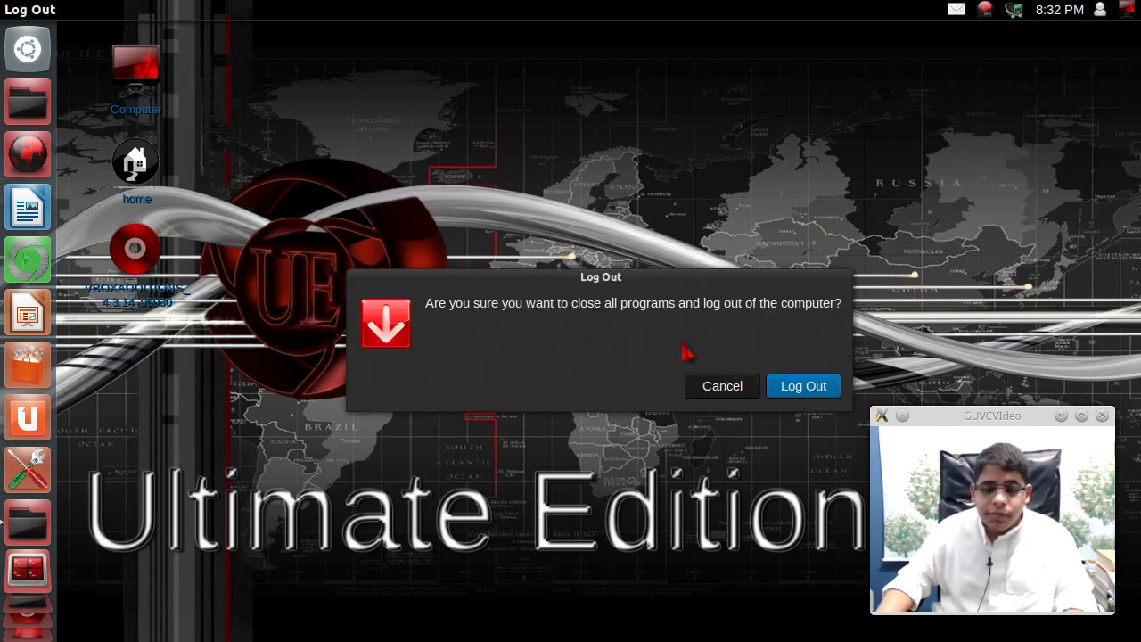
left_click(772, 386)
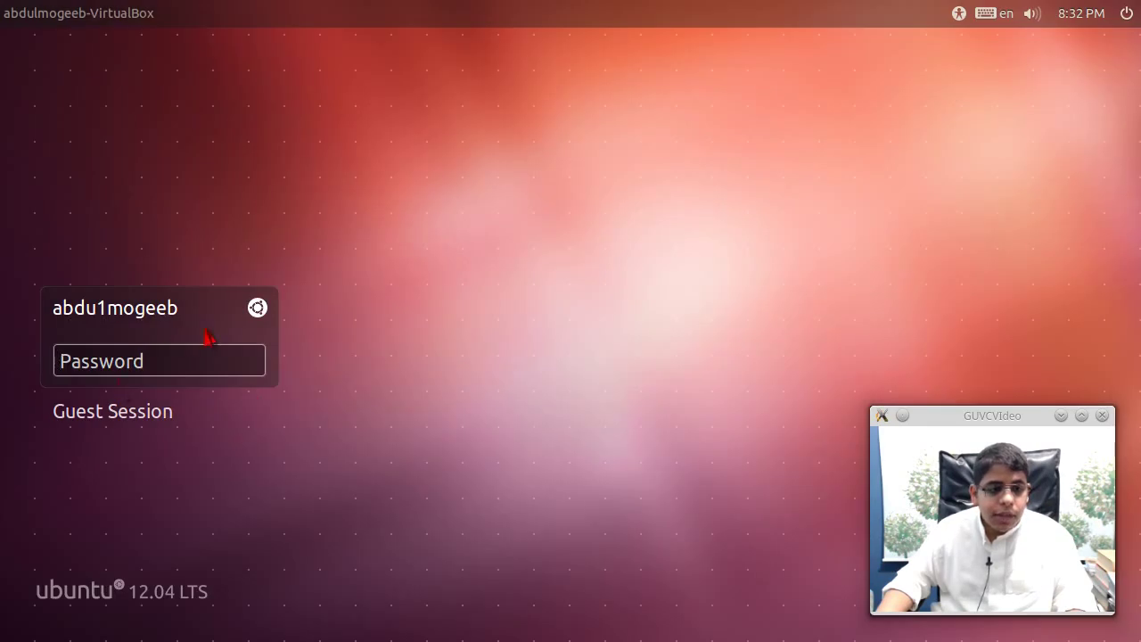
left_click(256, 307)
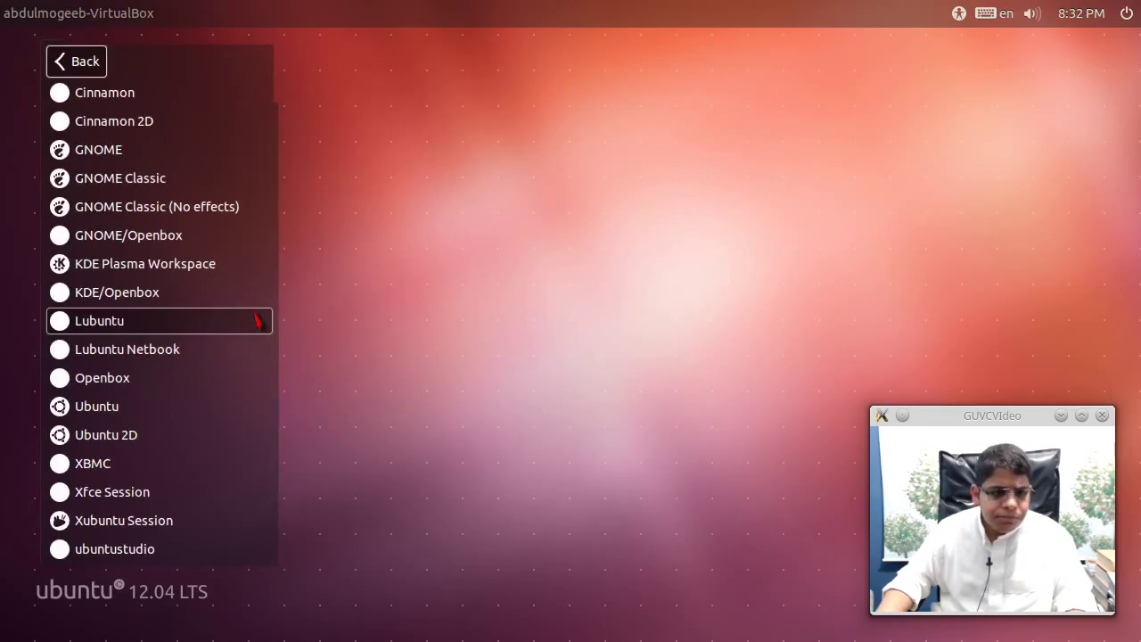
left_click(257, 320)
type("*")
key("Return")
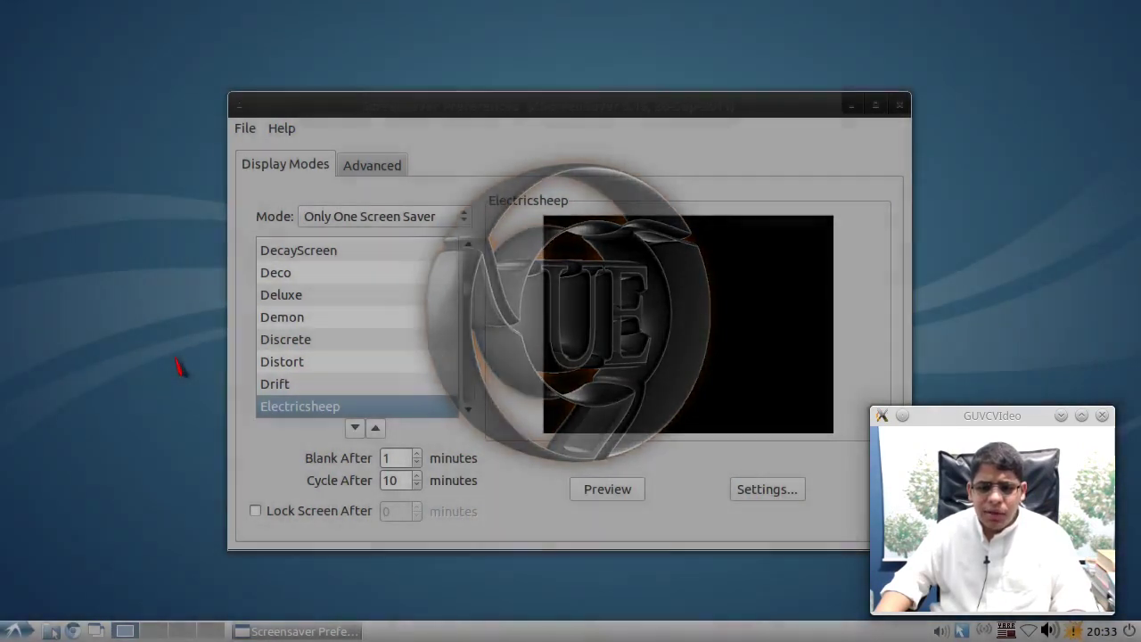
- Switch the window manager to Openbox from the Fusion Icon tray menu
left_click_drag(472, 107, 298, 119)
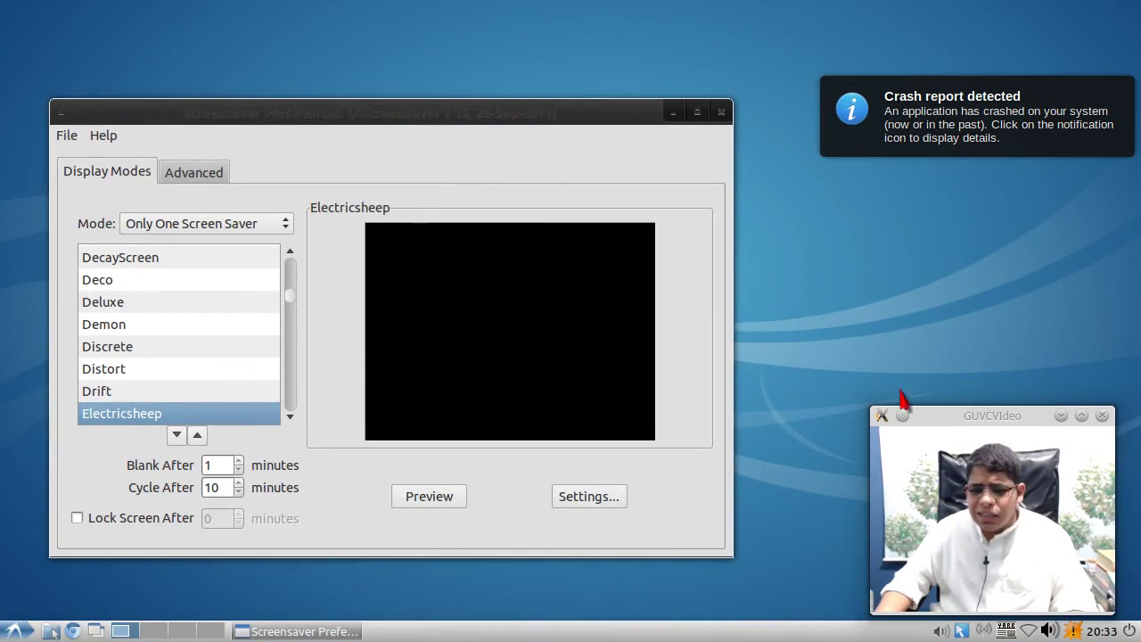
left_click_drag(931, 415, 947, 292)
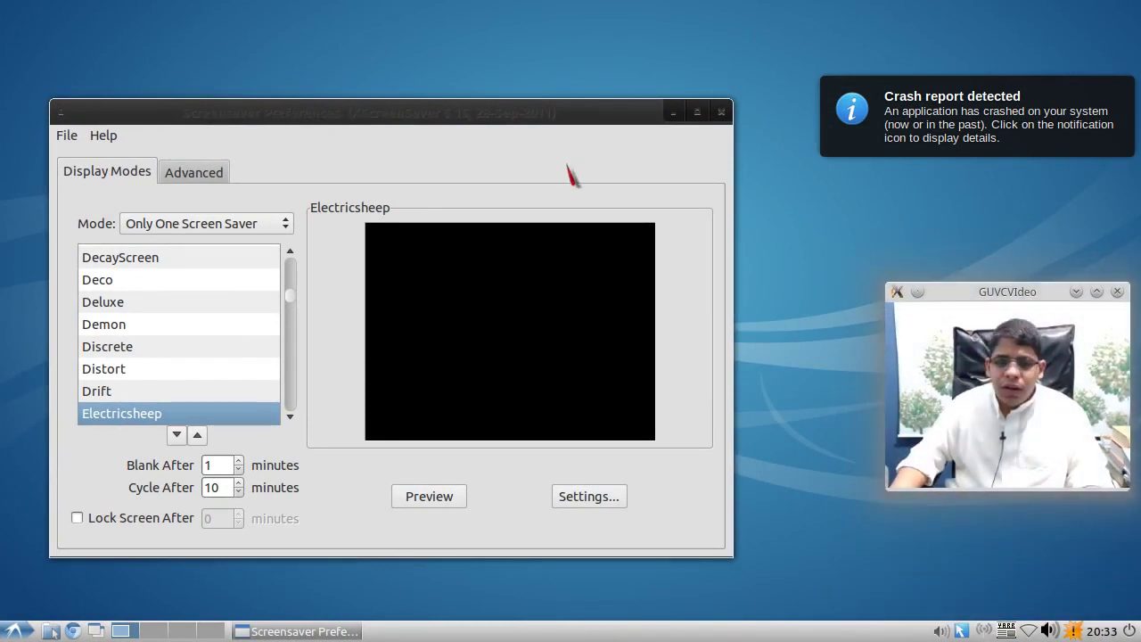
left_click_drag(533, 117, 525, 120)
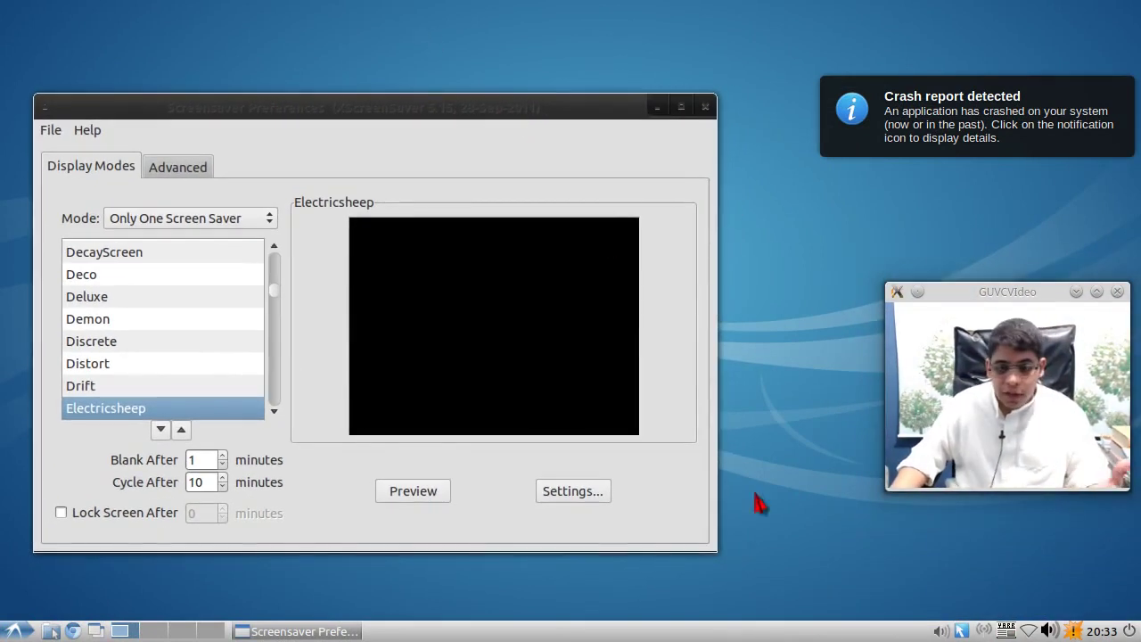
right_click(962, 630)
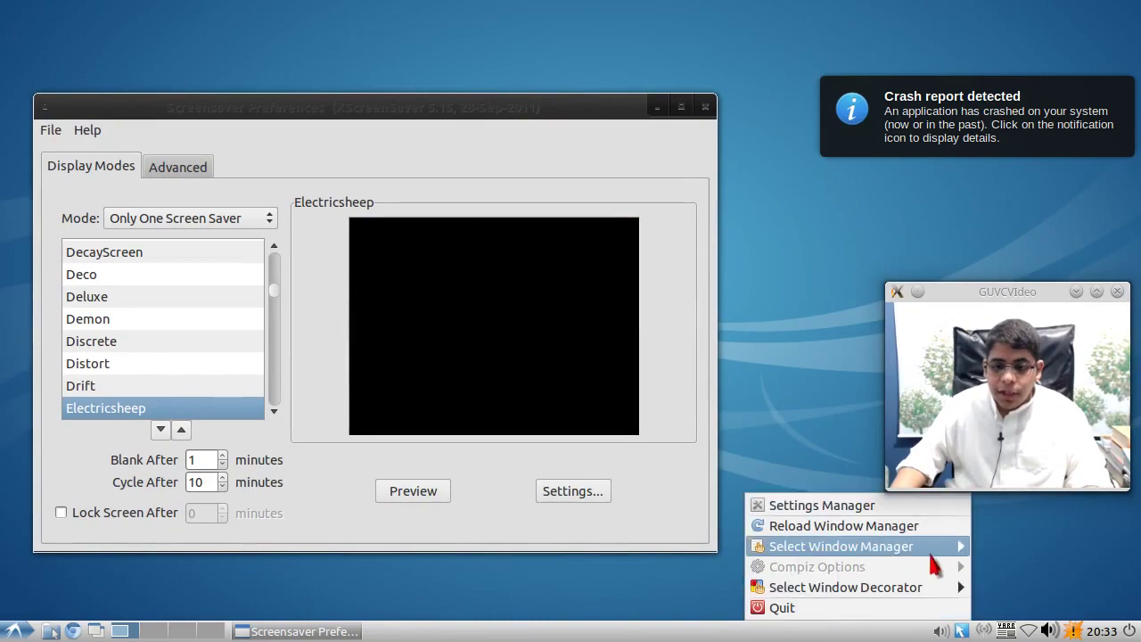
mouse_move(934, 551)
left_click(1048, 587)
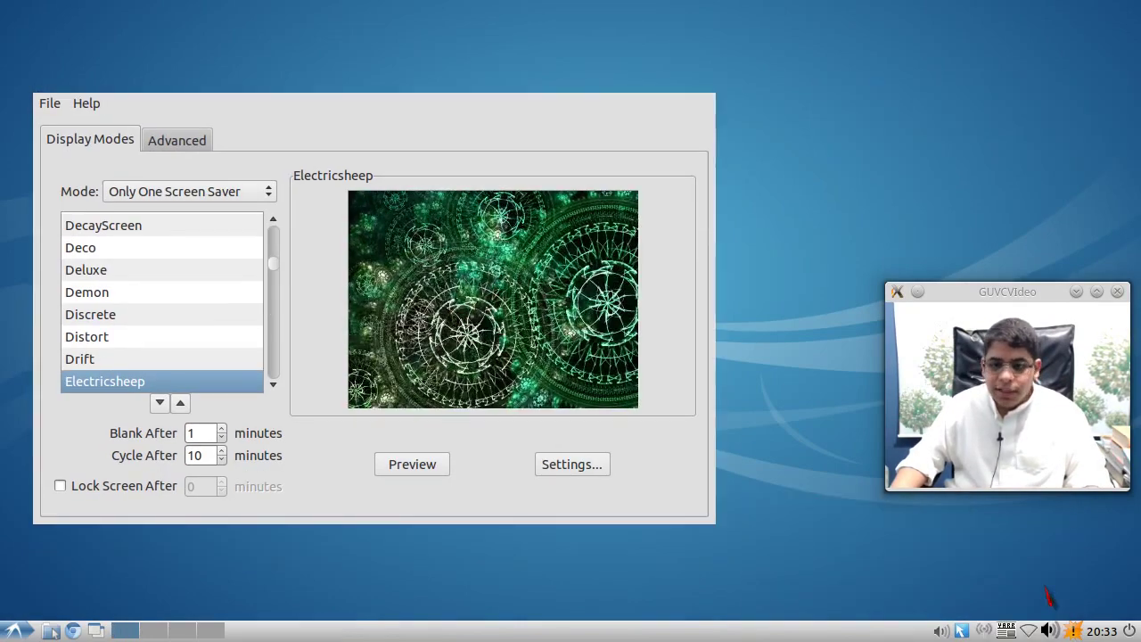
- Close Screensaver Preferences and bring up the applications menu
left_click_drag(374, 155, 469, 74)
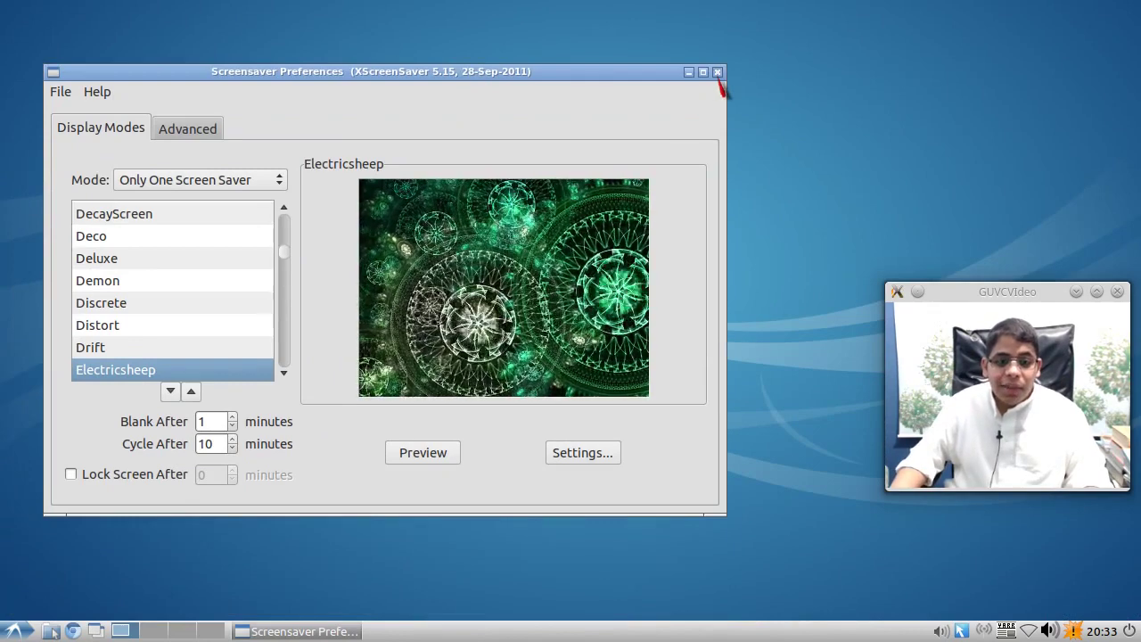
left_click(717, 73)
left_click(14, 631)
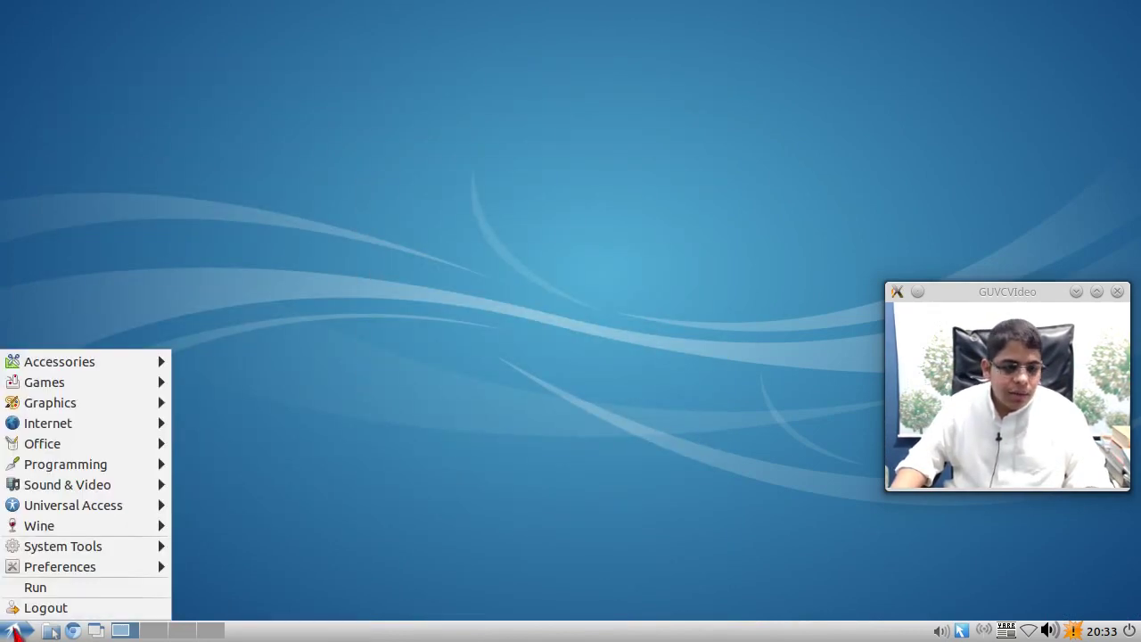
- Open Desktop Preferences from the desktop context menu and start picking a wallpaper file
left_click(14, 631)
right_click(284, 332)
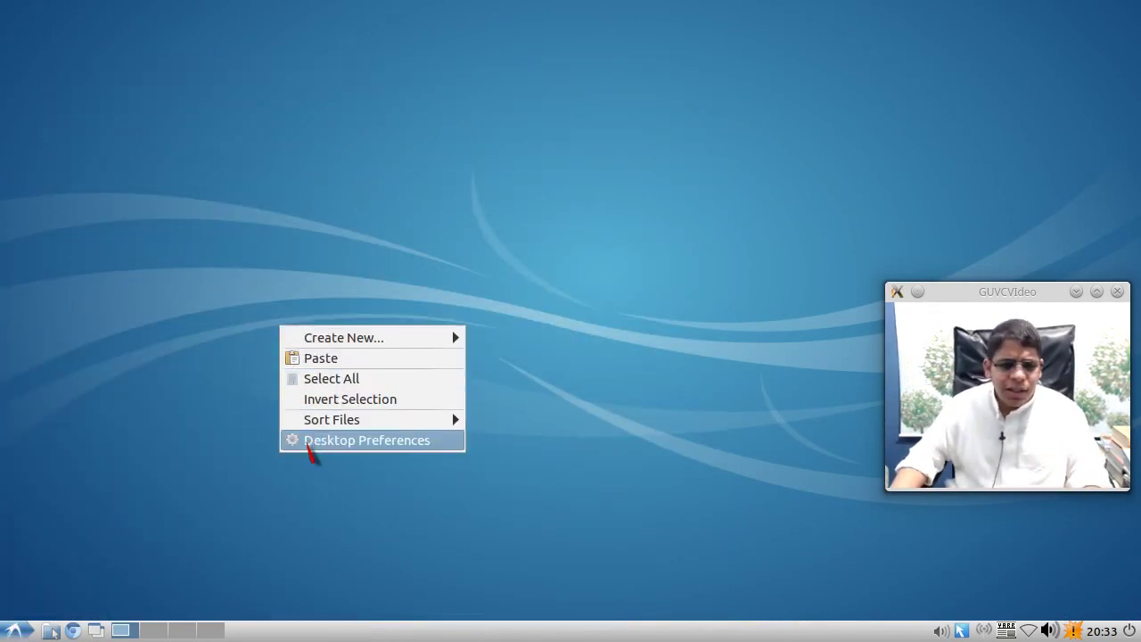
left_click(307, 444)
left_click(491, 273)
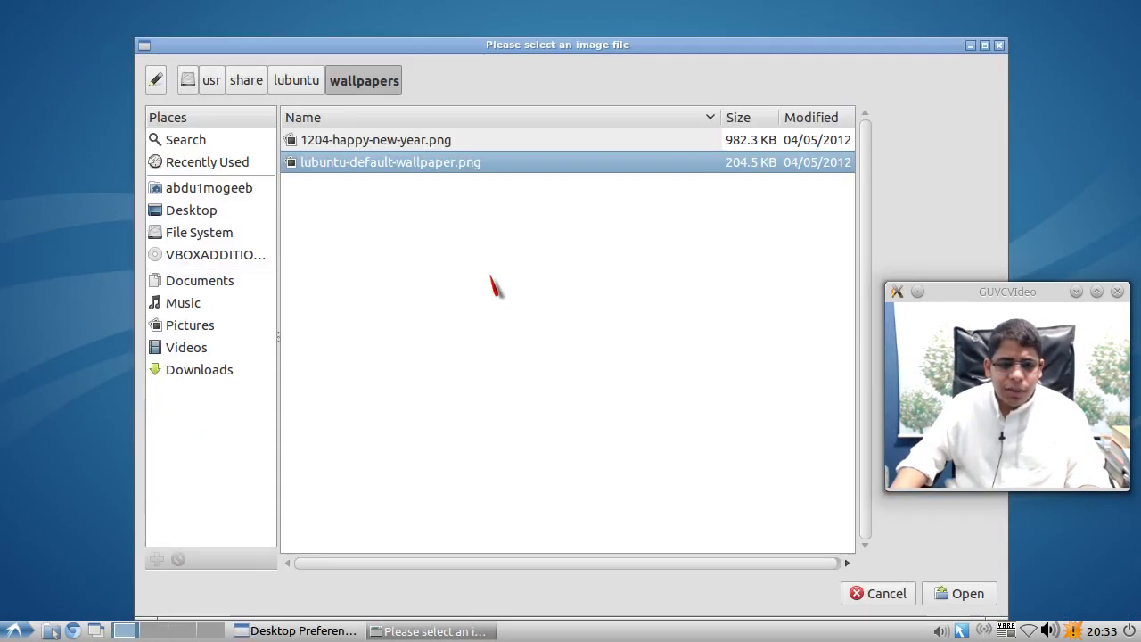
- Choose lubuntu-default-wallpaper.png from /usr/share/lubuntu/wallpapers, close preferences, and open the home folder
left_click(379, 141)
left_click(285, 82)
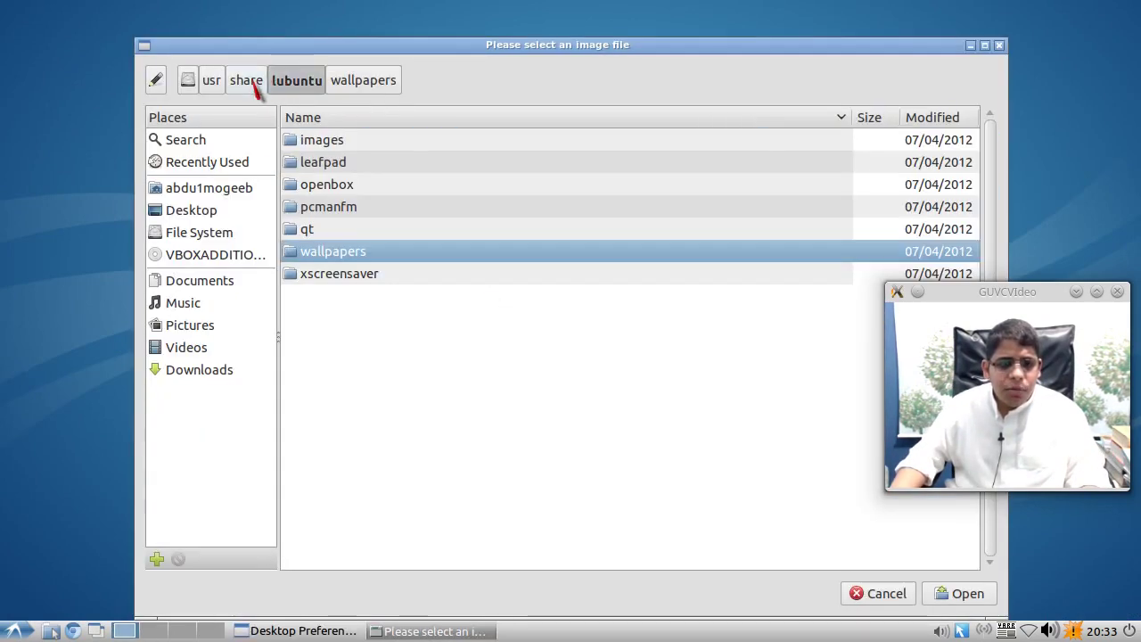
double_click(352, 254)
left_click(375, 162)
left_click(373, 146)
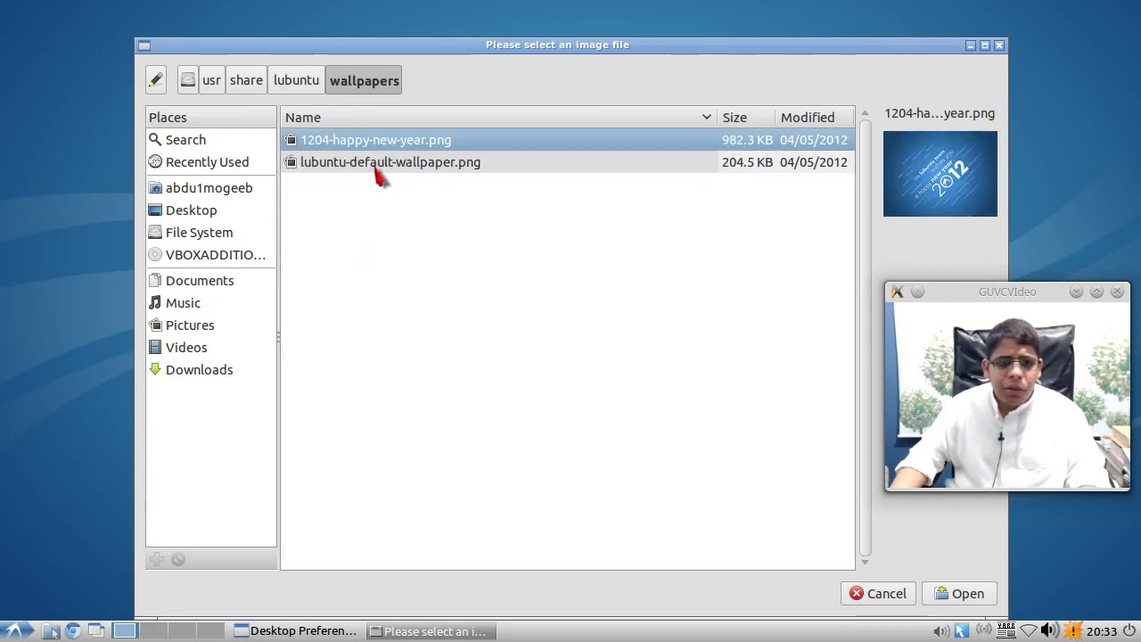
left_click(378, 169)
left_click(892, 595)
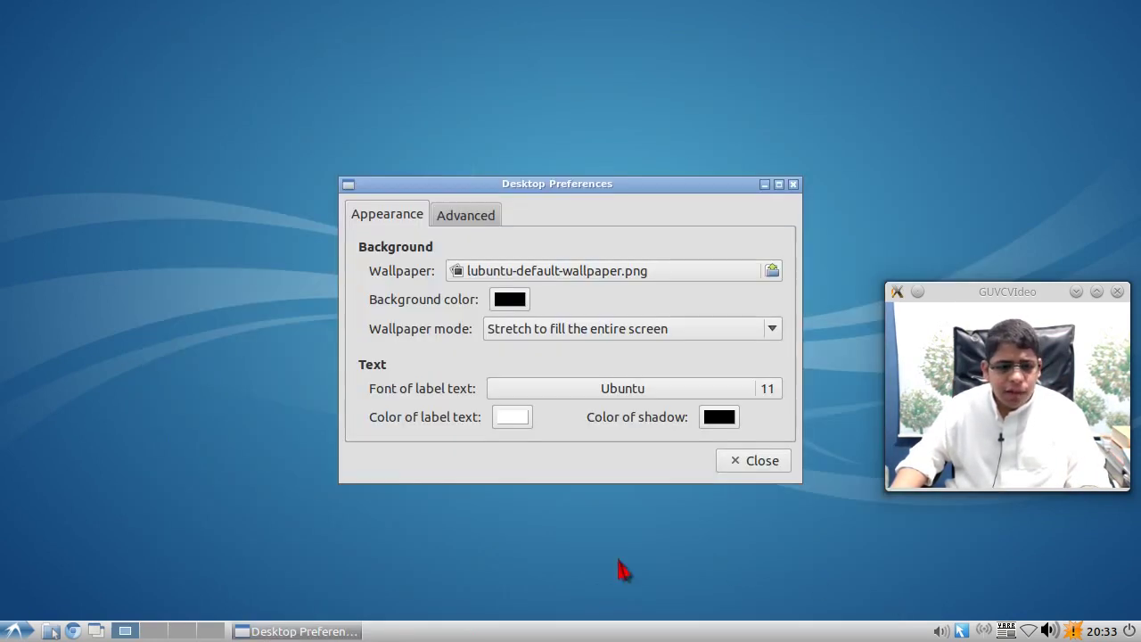
left_click(722, 460)
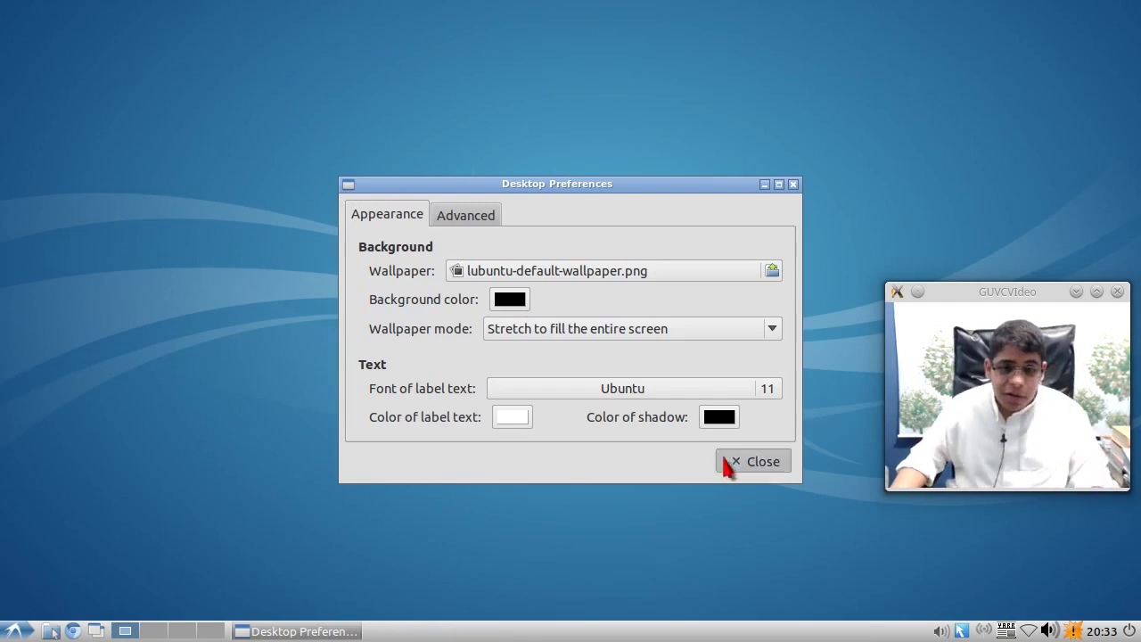
left_click(50, 632)
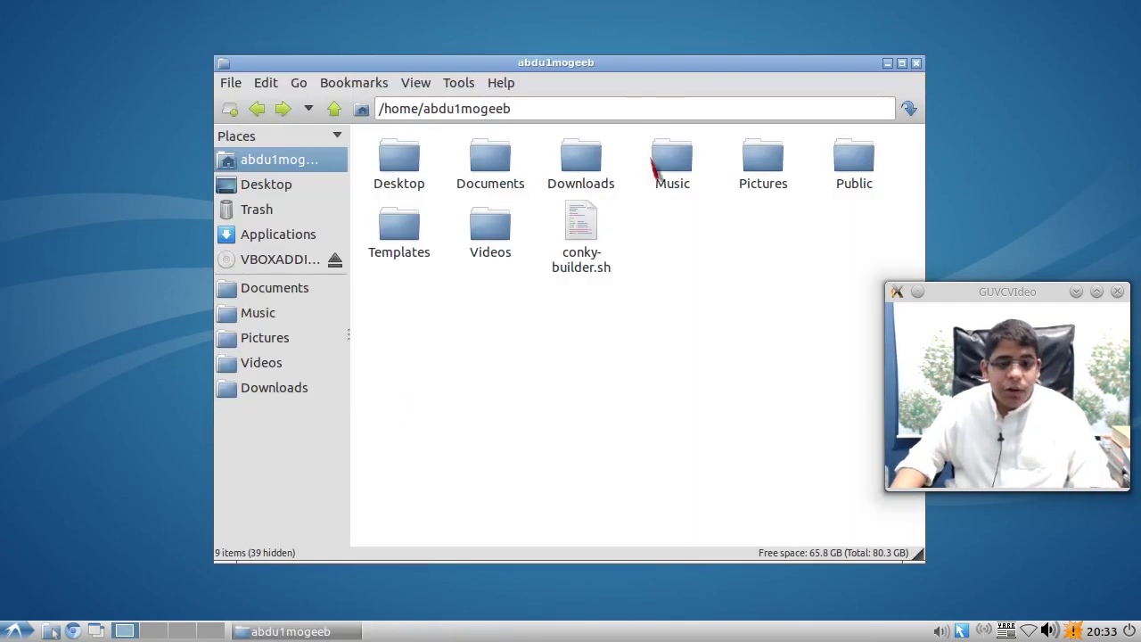
- Move the file manager window, dismiss its context menu, and close it
left_click_drag(640, 66, 449, 43)
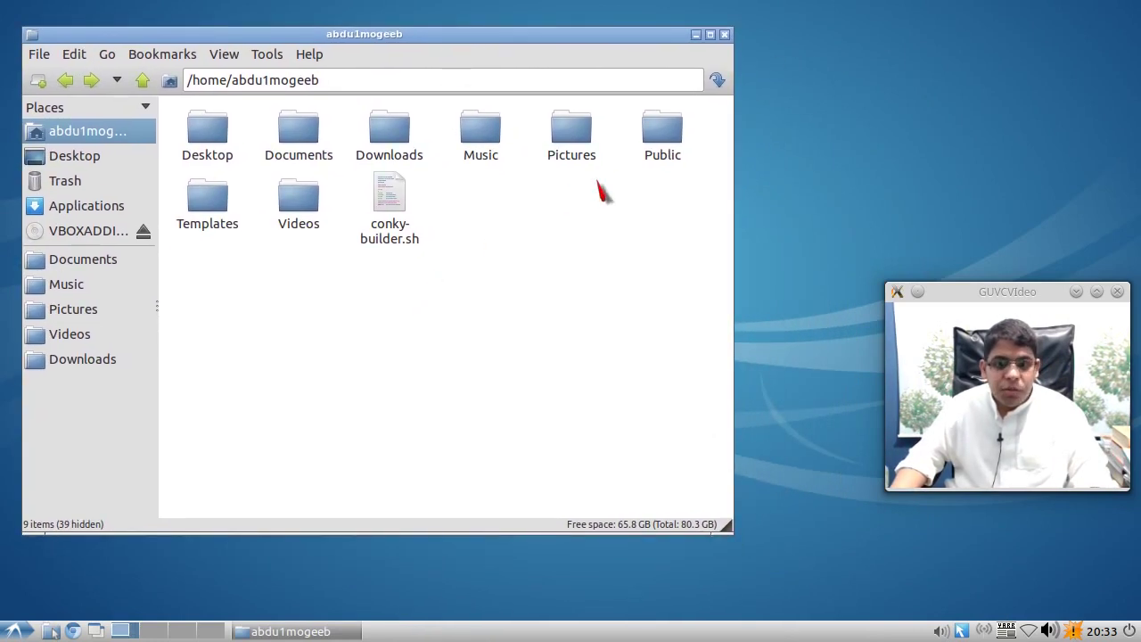
right_click(635, 357)
left_click(570, 370)
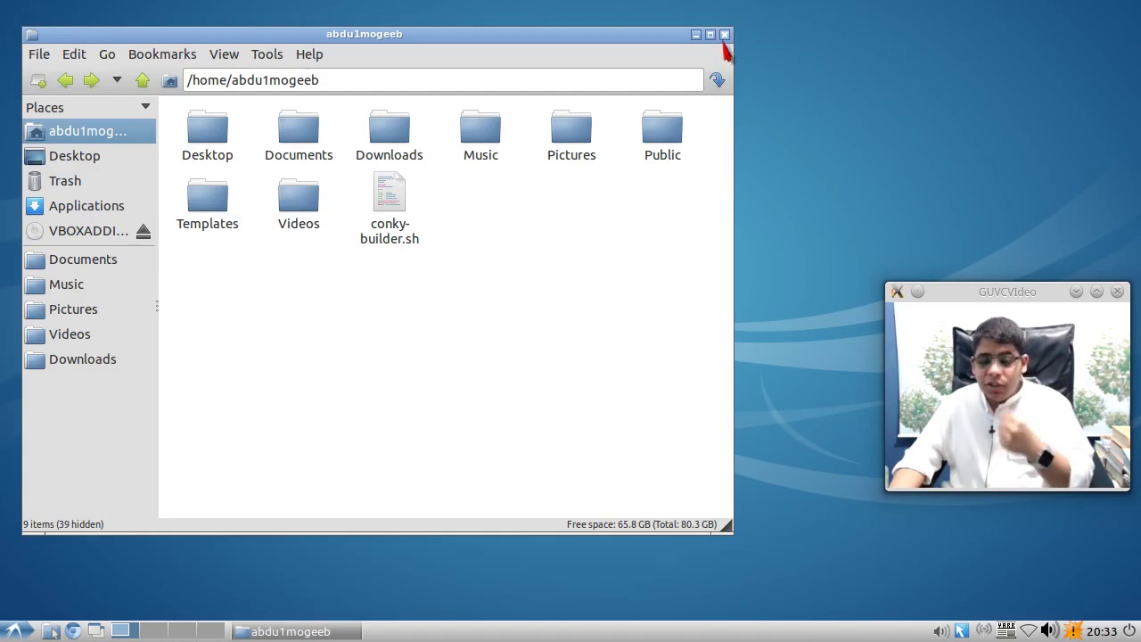
left_click(724, 35)
- Switch the window manager to Compiz from the tray switcher menu
right_click(961, 630)
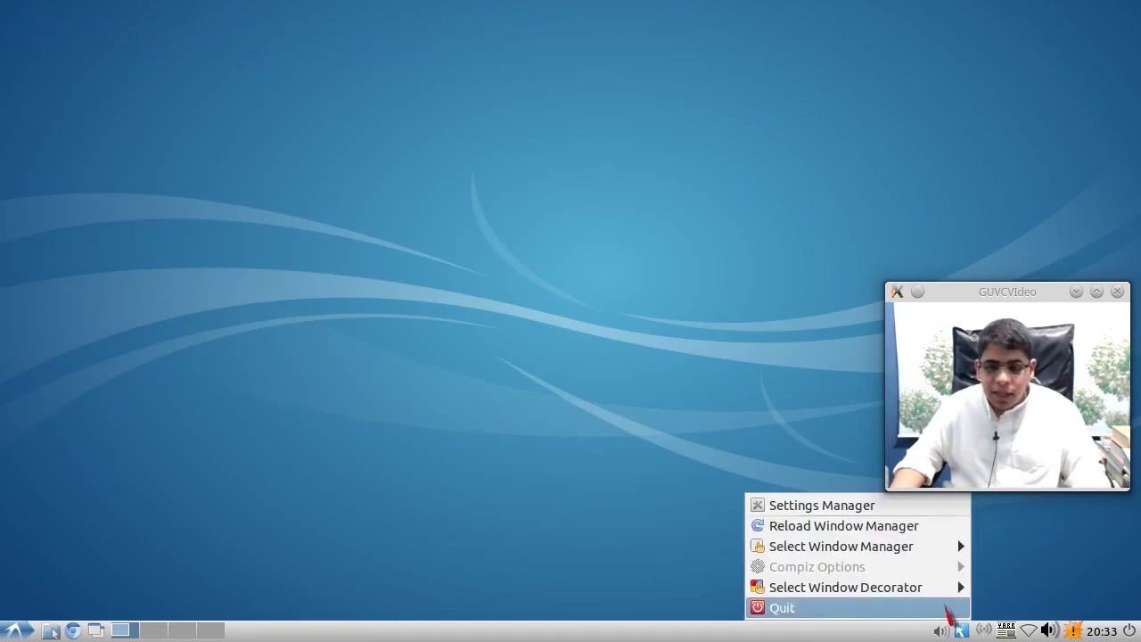
mouse_move(907, 549)
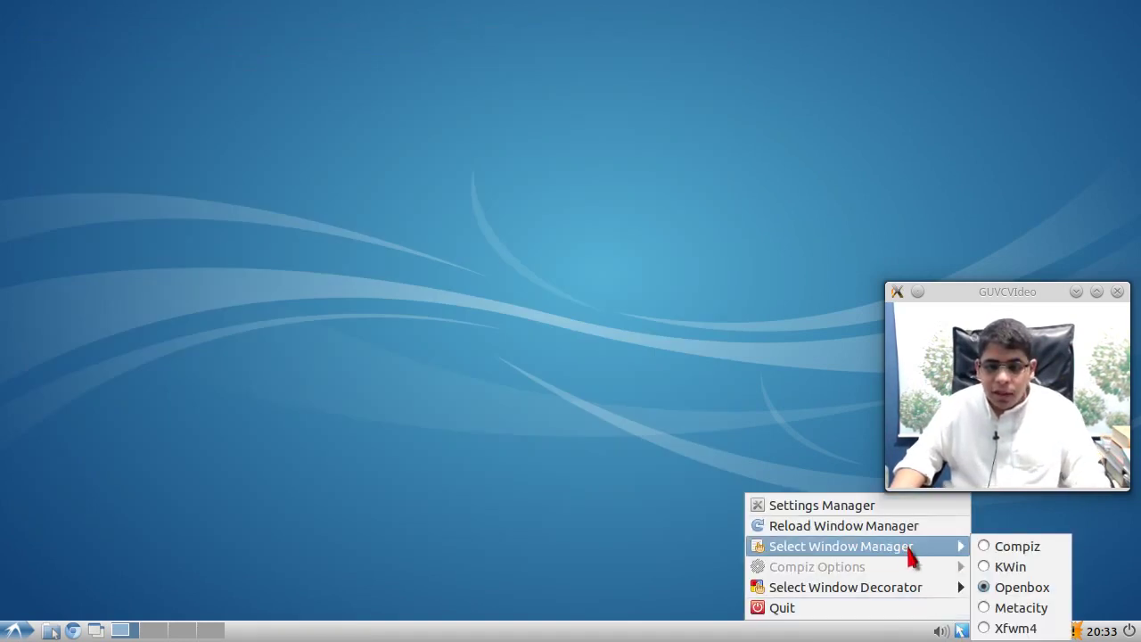
left_click(1021, 553)
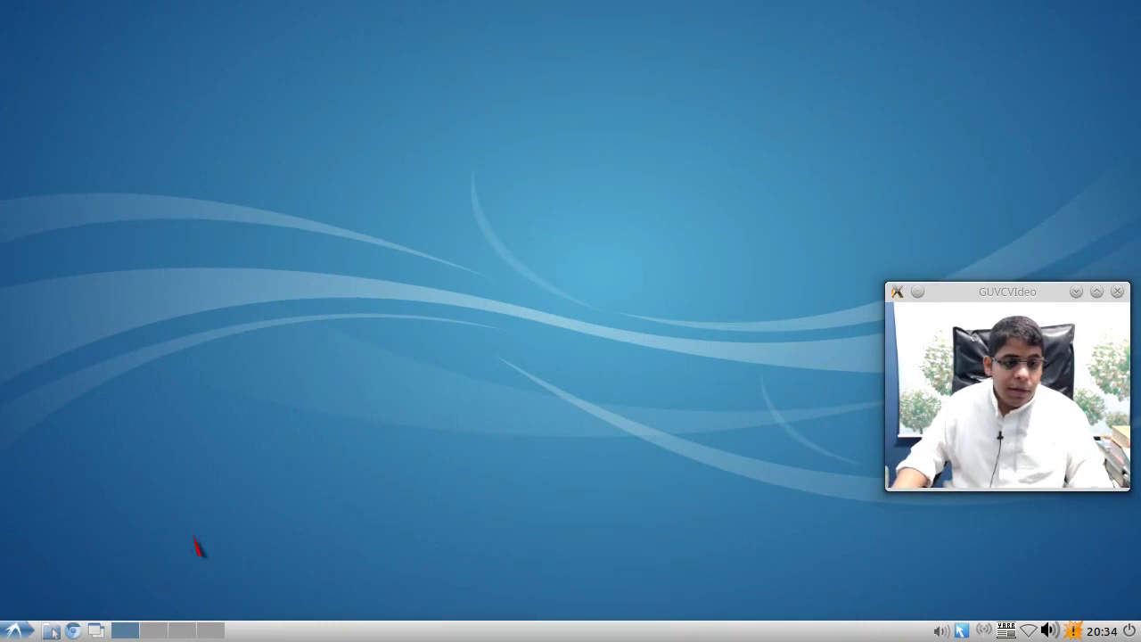
- Reopen the home folder, try the desktop and applications menus, then close the home window
left_click(52, 632)
left_click_drag(484, 69, 410, 107)
right_click(76, 145)
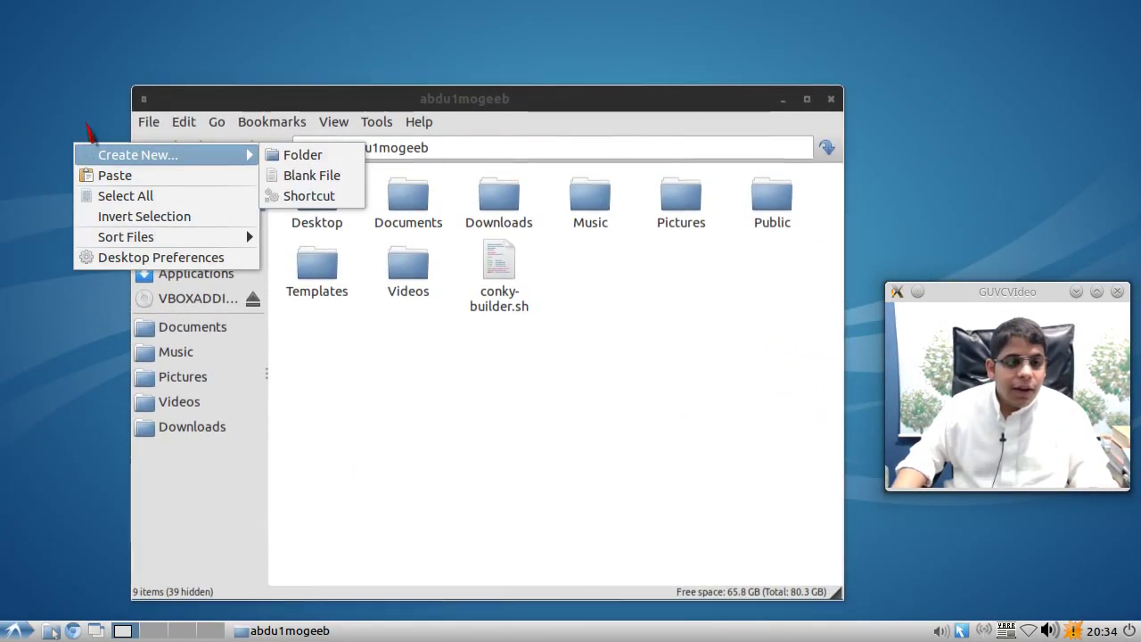
right_click(73, 90)
left_click(30, 169)
left_click(17, 632)
left_click(20, 632)
left_click(21, 634)
left_click(328, 535)
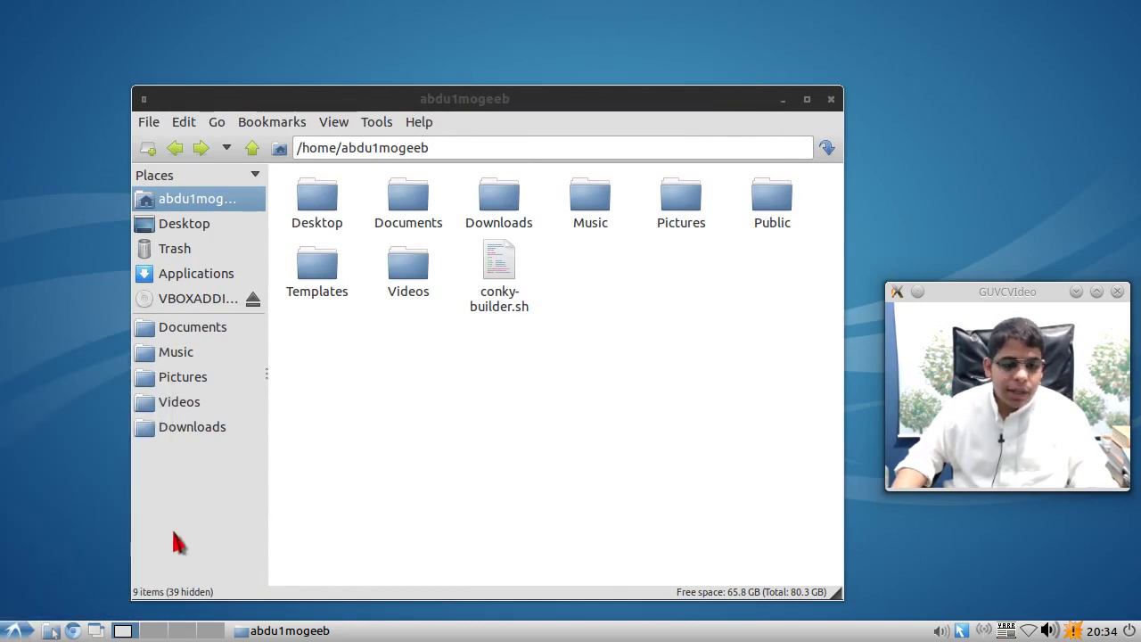
left_click(831, 99)
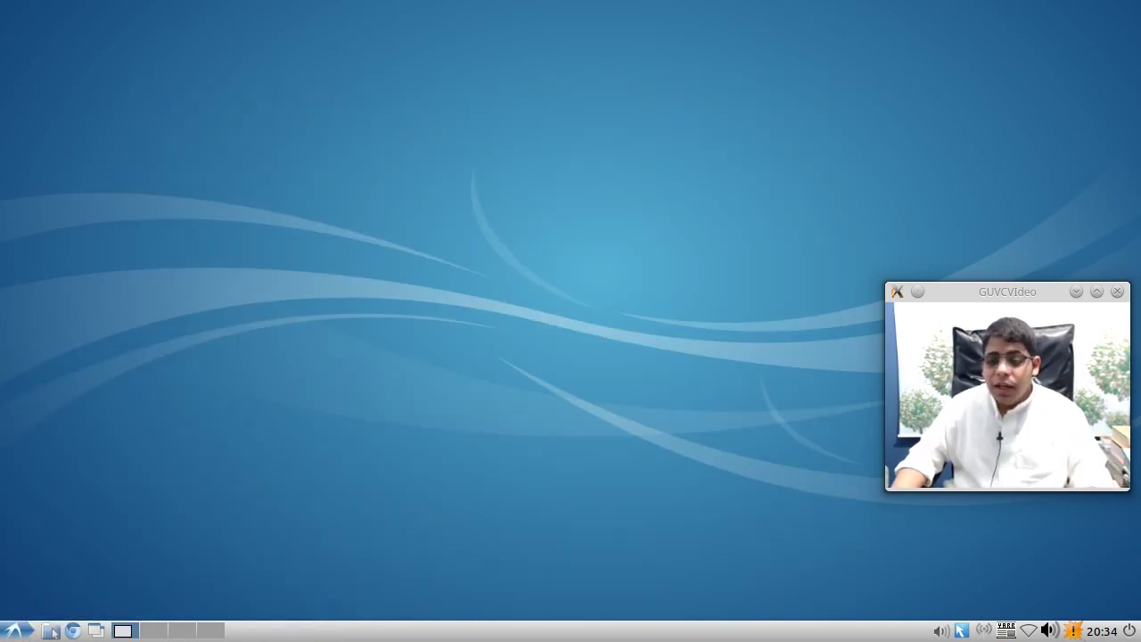
- Log out of Lubuntu and sign back in with the Lubuntu Netbook session using the password
left_click(1130, 631)
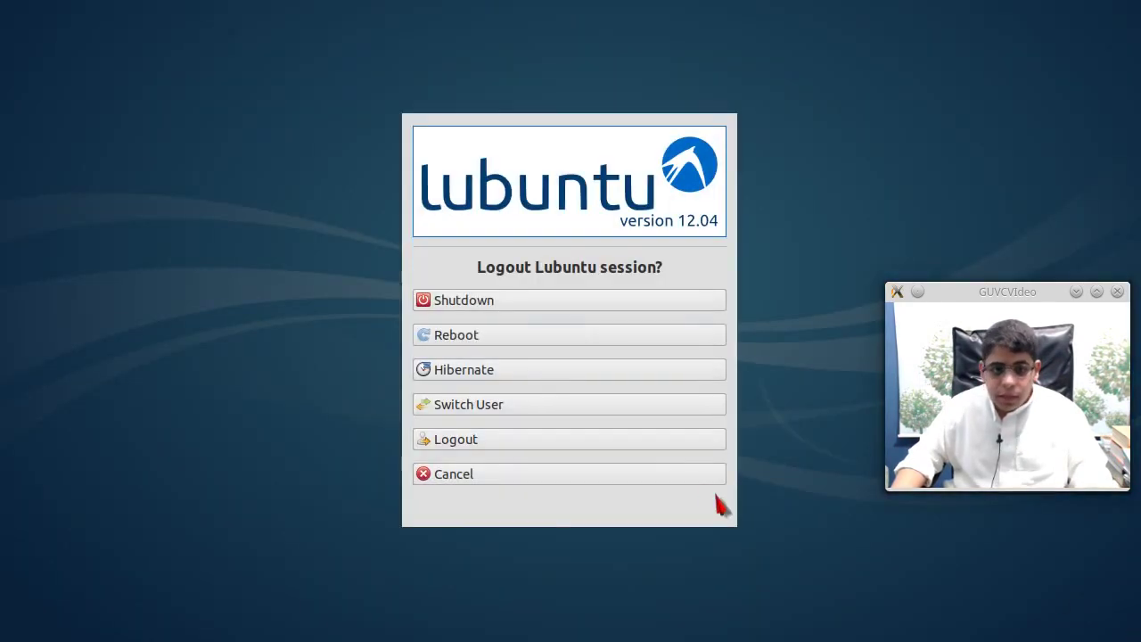
left_click(584, 443)
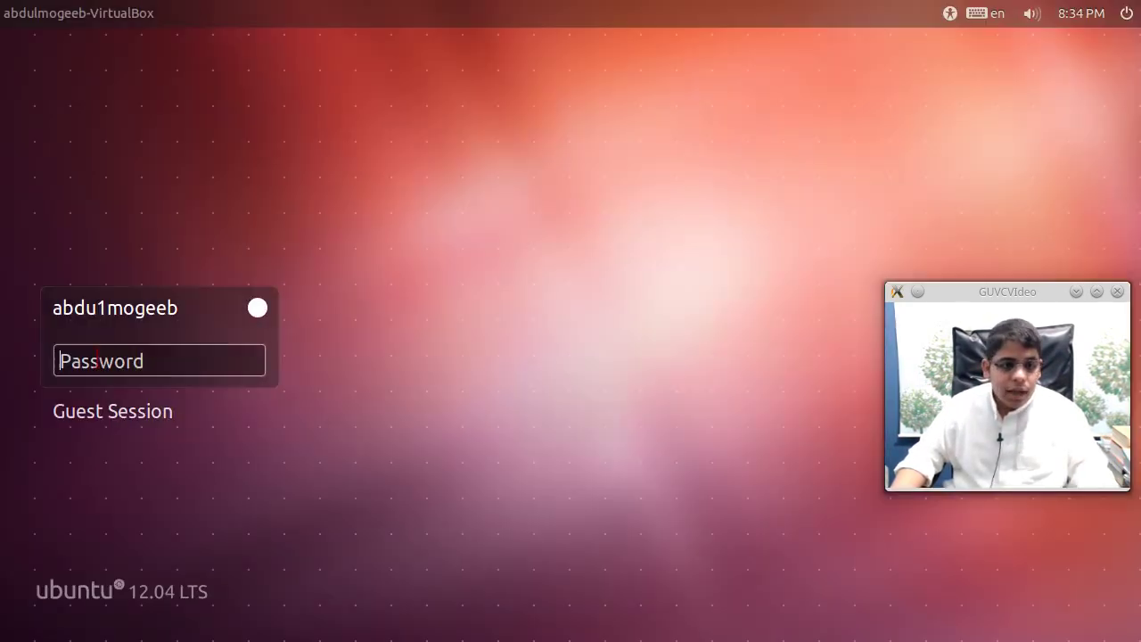
left_click(259, 310)
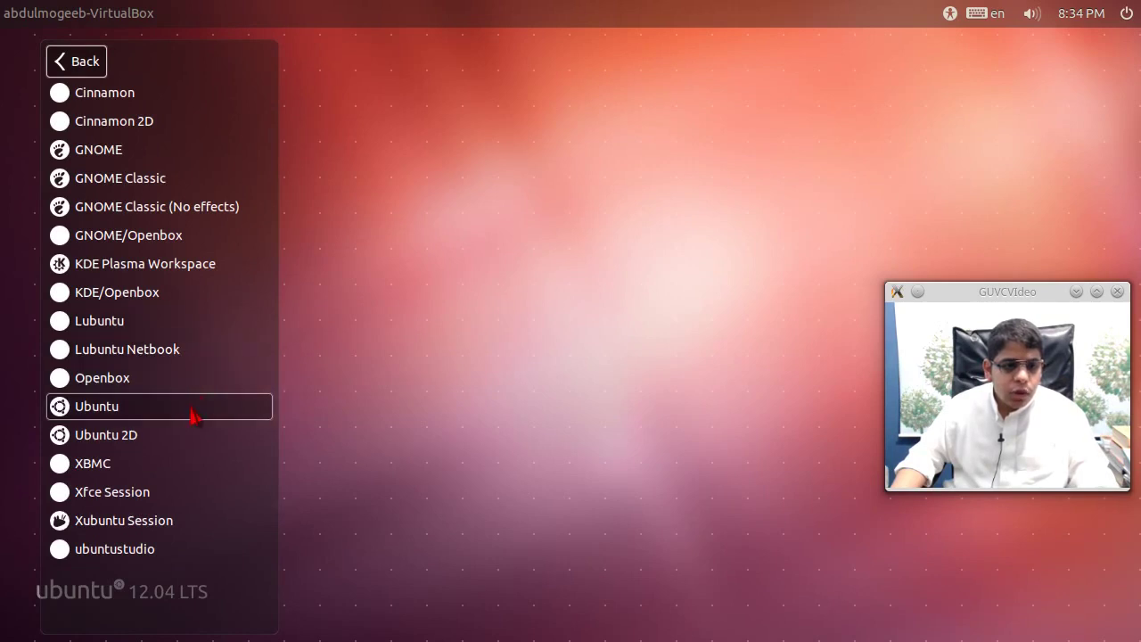
left_click(187, 350)
type("1")
key("Return")
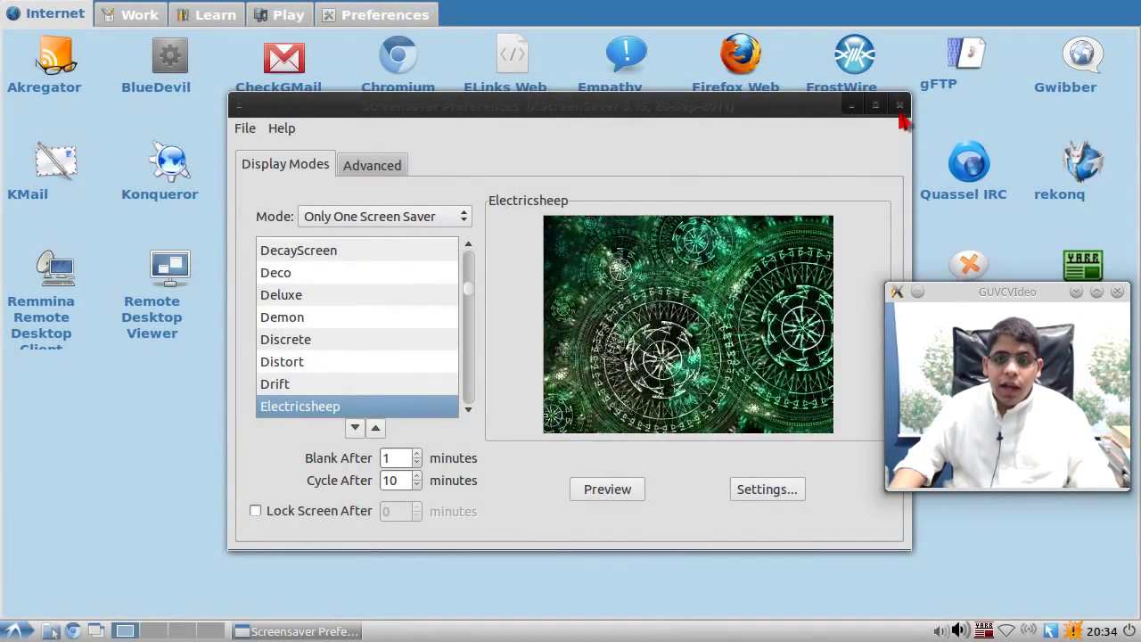
- Close Screensaver Preferences and glance at the Work tab before returning to Internet
left_click(899, 107)
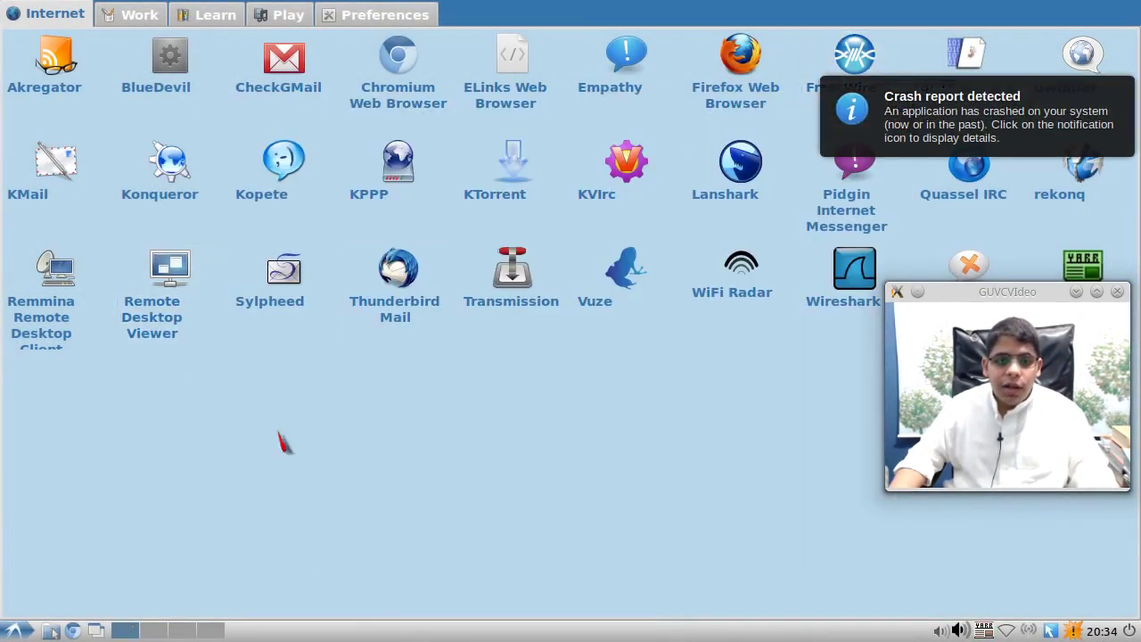
left_click(128, 15)
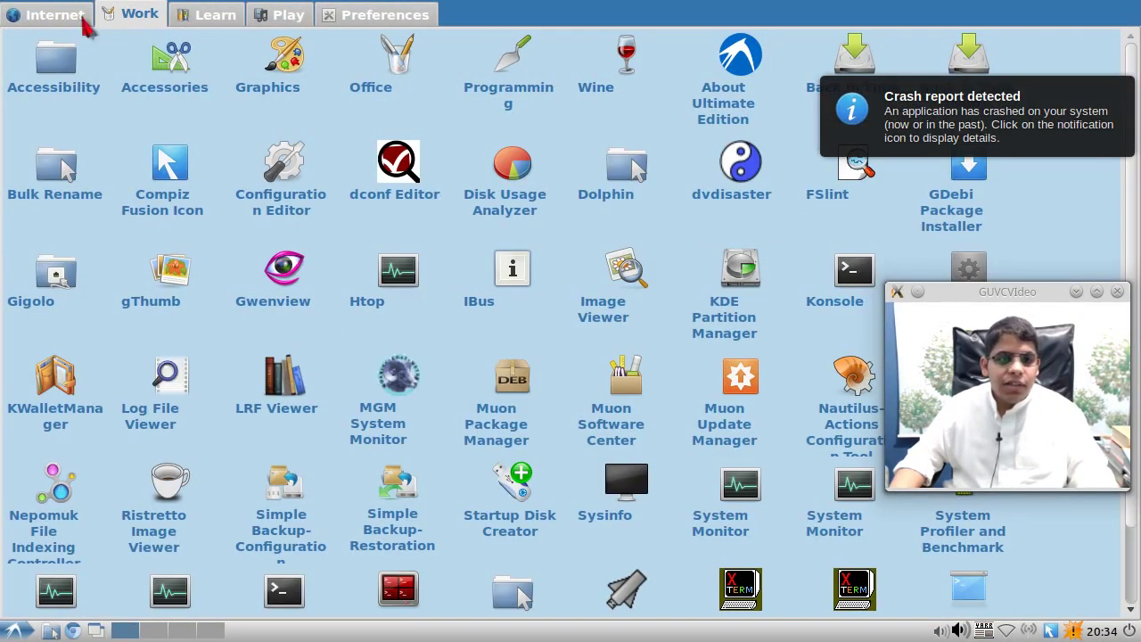
left_click(45, 15)
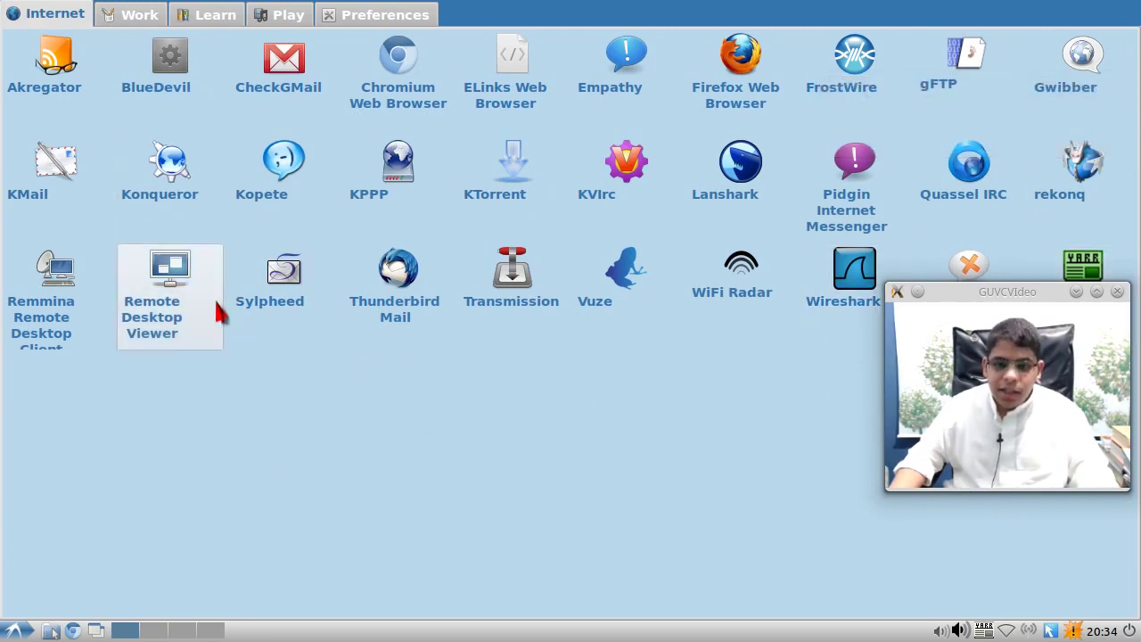
left_click_drag(985, 299, 978, 410)
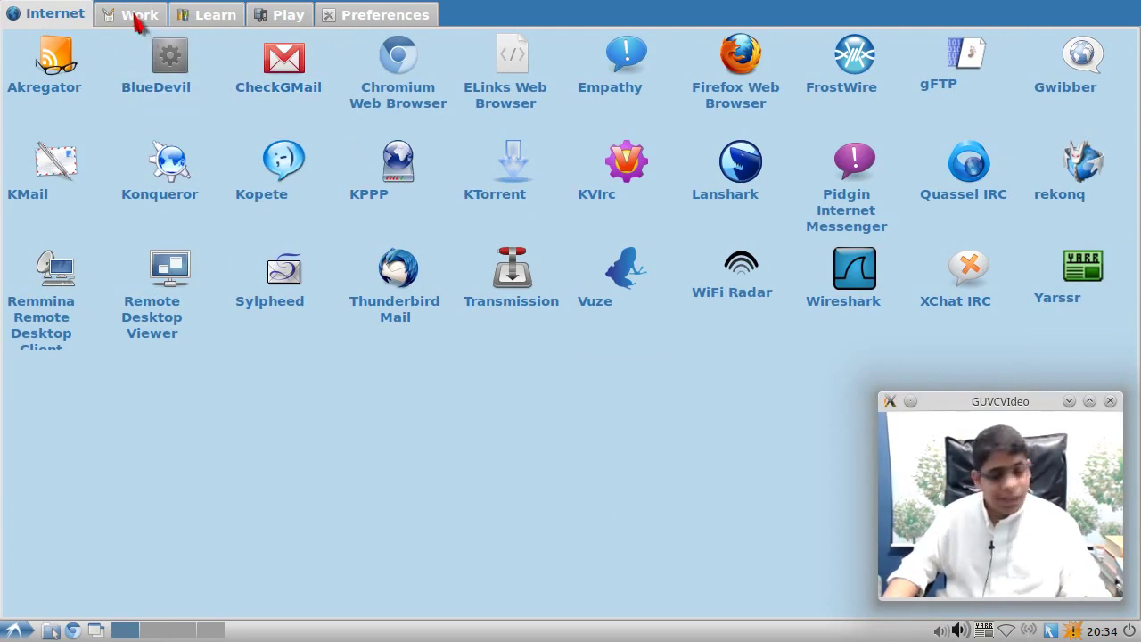
- Cycle through the Work, Learn, Play and Preferences tabs back to Internet, checking the application menu
left_click(140, 22)
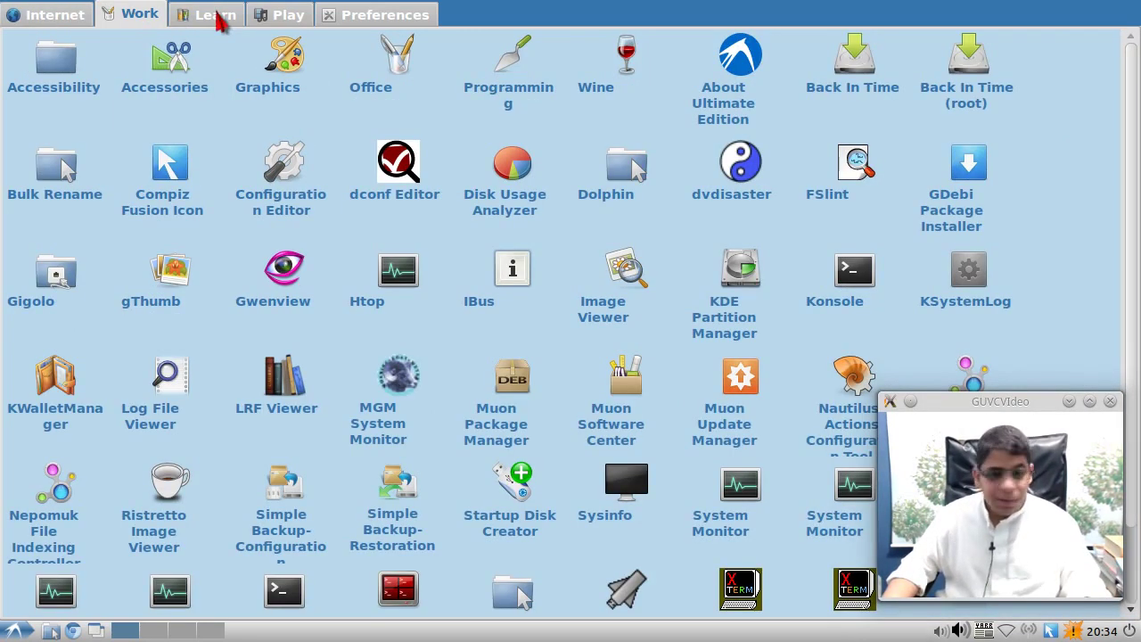
left_click(224, 25)
left_click(297, 28)
left_click(331, 28)
left_click(259, 18)
left_click(216, 16)
left_click(116, 16)
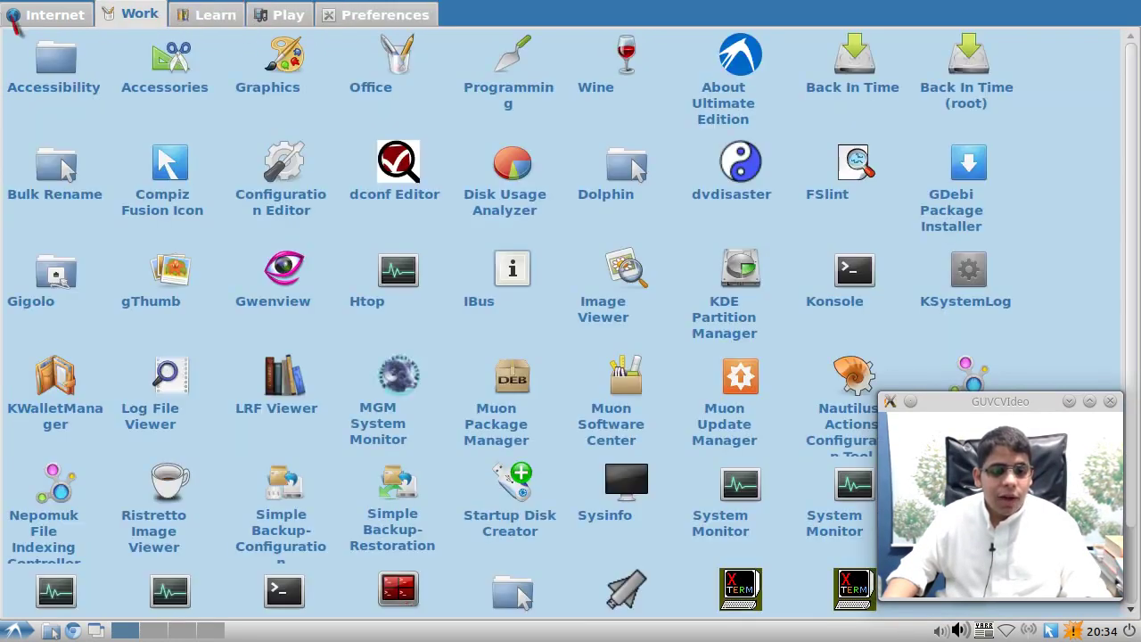
left_click(26, 16)
left_click(14, 631)
left_click(267, 539)
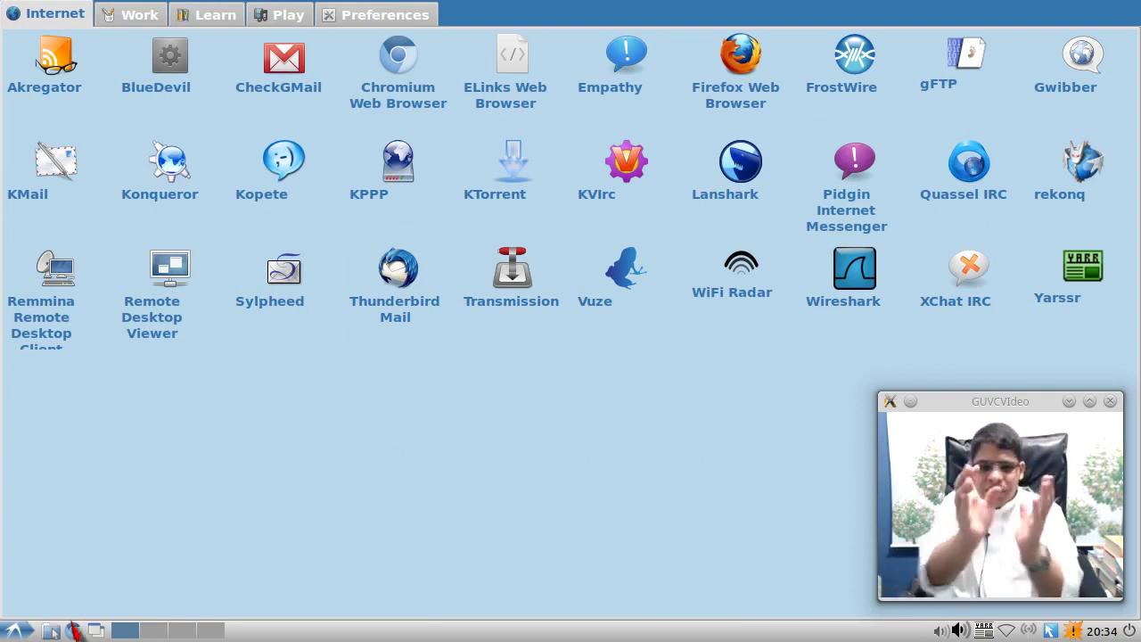
- Log out of Lubuntu Netbook and sign back in with the XBMC session using the password
left_click(13, 631)
left_click(35, 604)
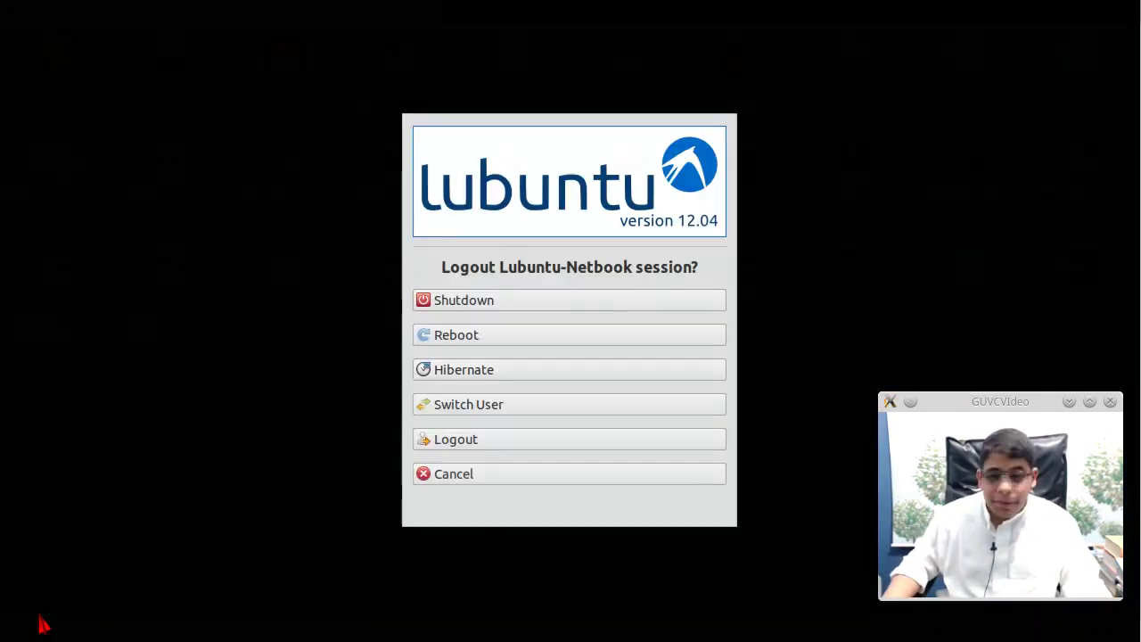
left_click(469, 439)
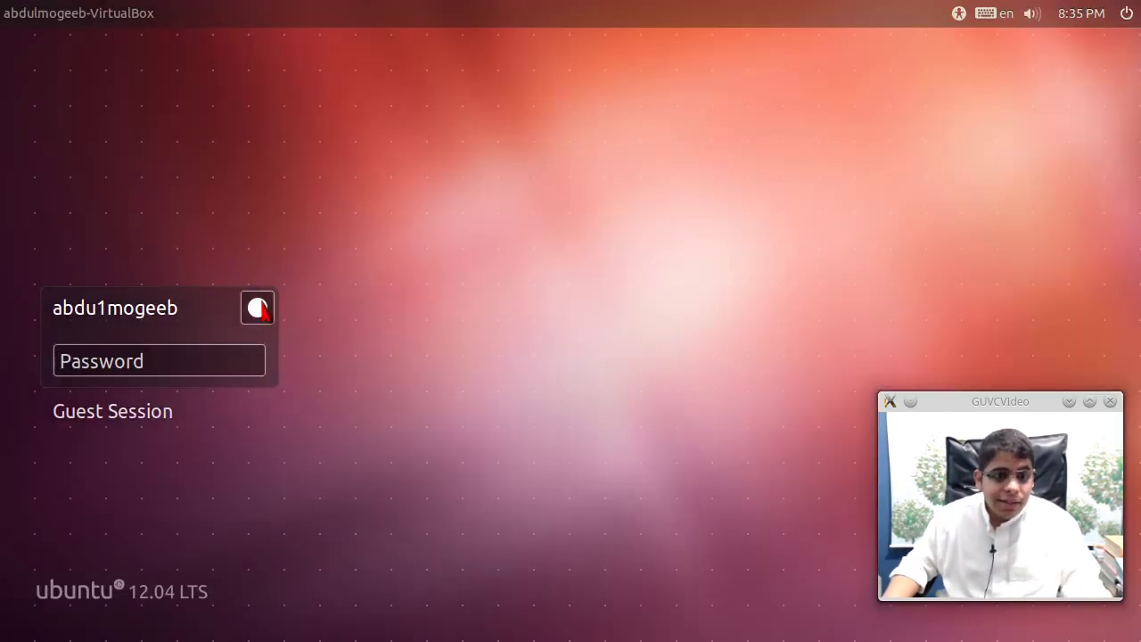
left_click(258, 308)
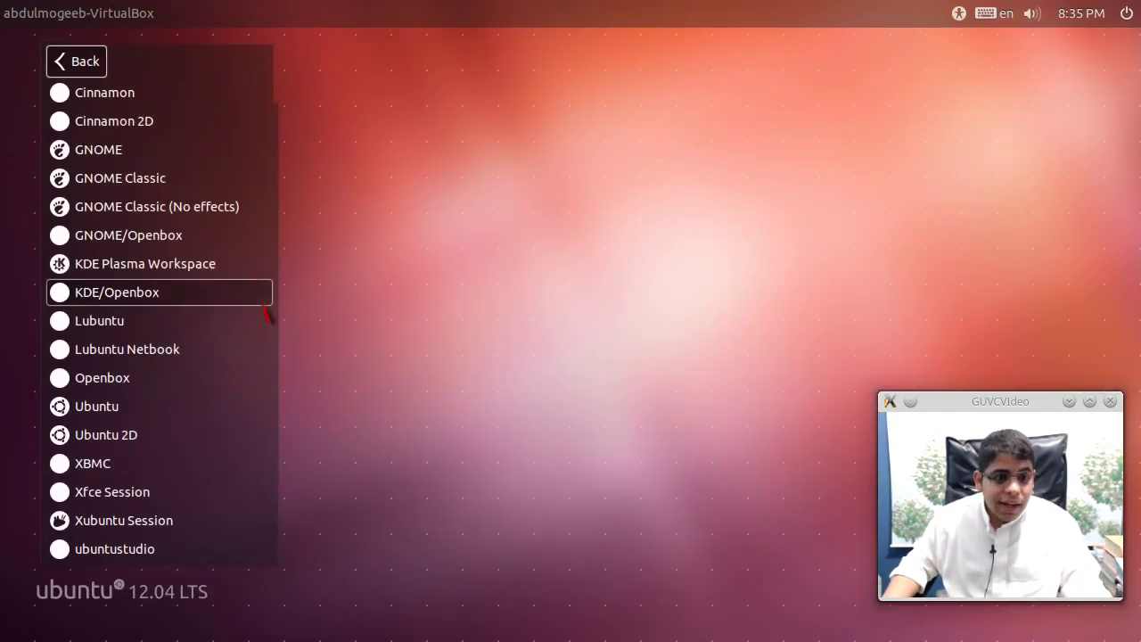
left_click(198, 463)
type("1")
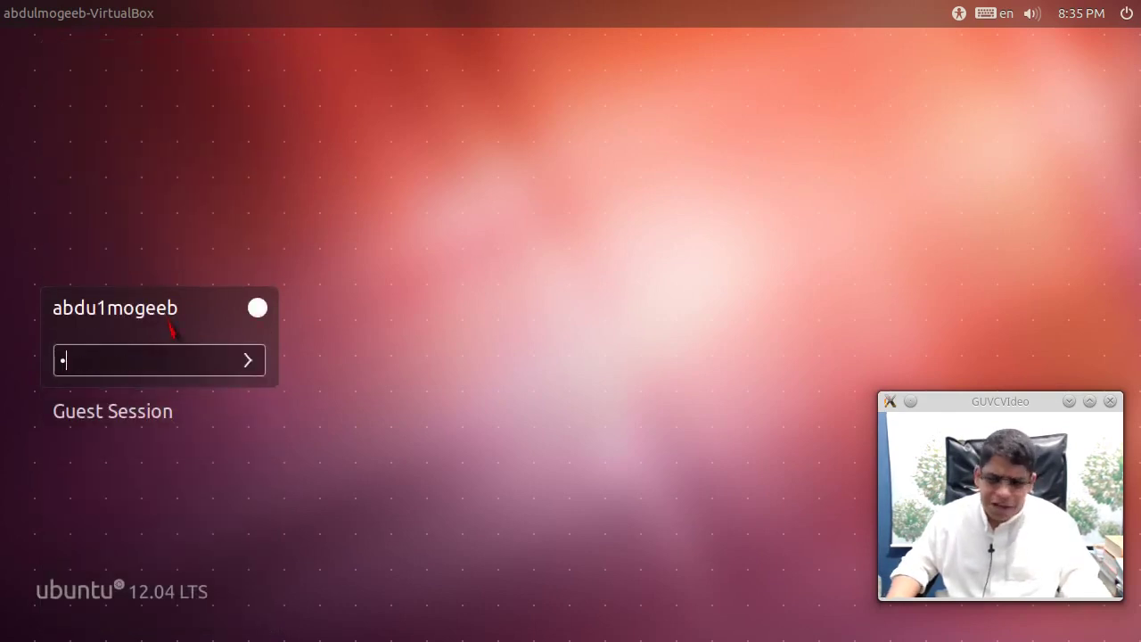
key("Return")
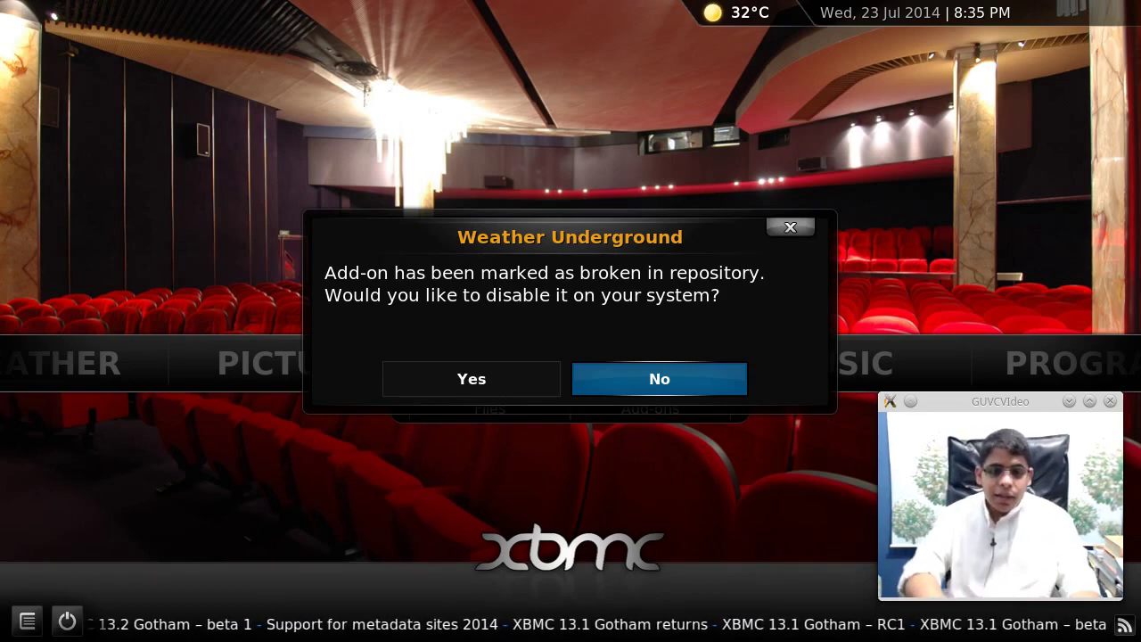
- Keep Weather Underground, AllMusic and the other broken add-ons enabled by answering No to each warning
key("Return")
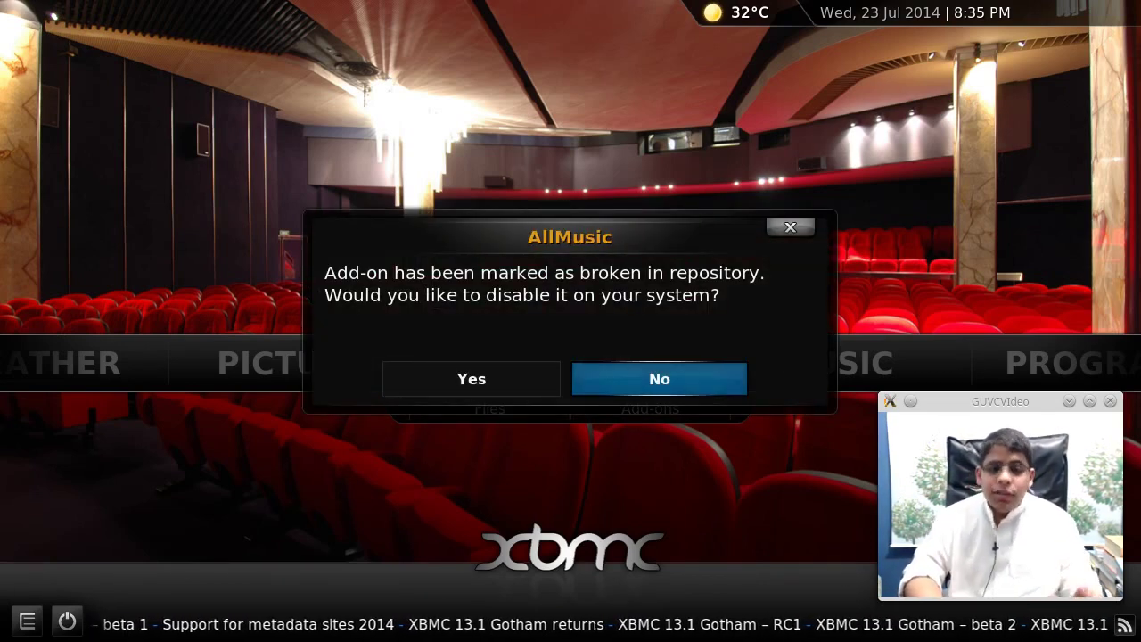
key("Return")
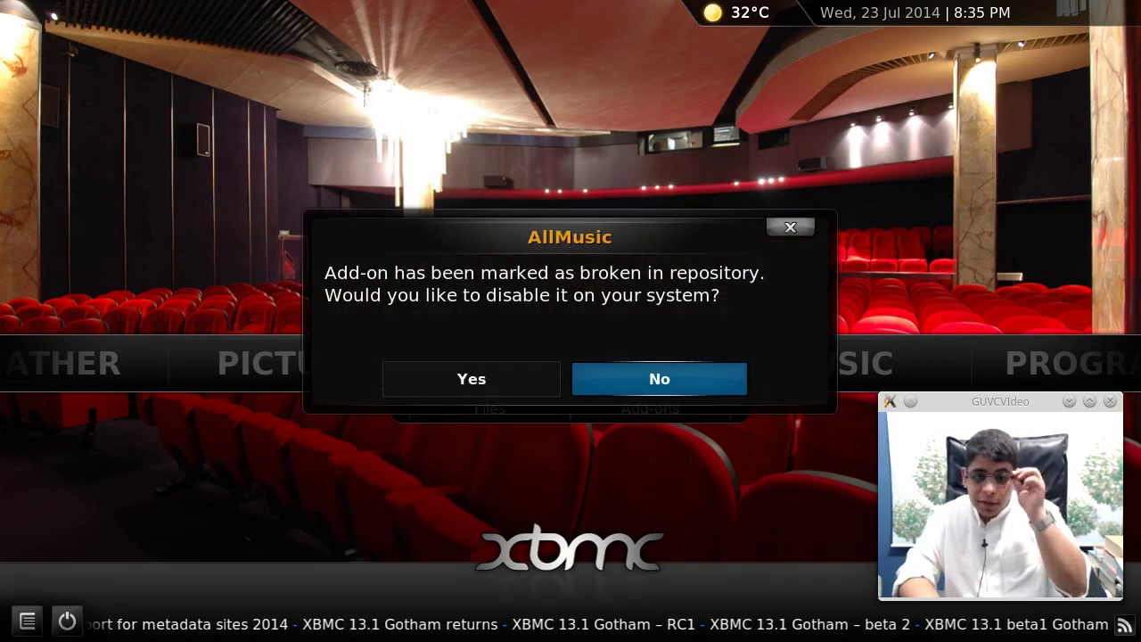
key("Return")
key("Return")
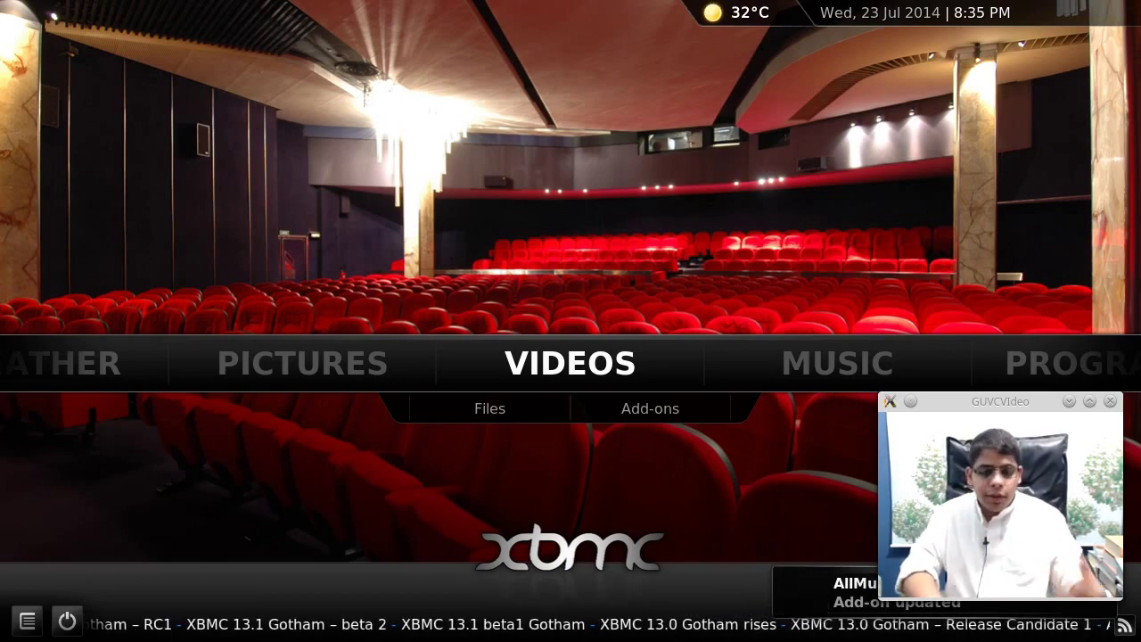
- Browse the XBMC home sections: Weather, Programs, Music, Videos and Play Disc
key("Left")
key("Left")
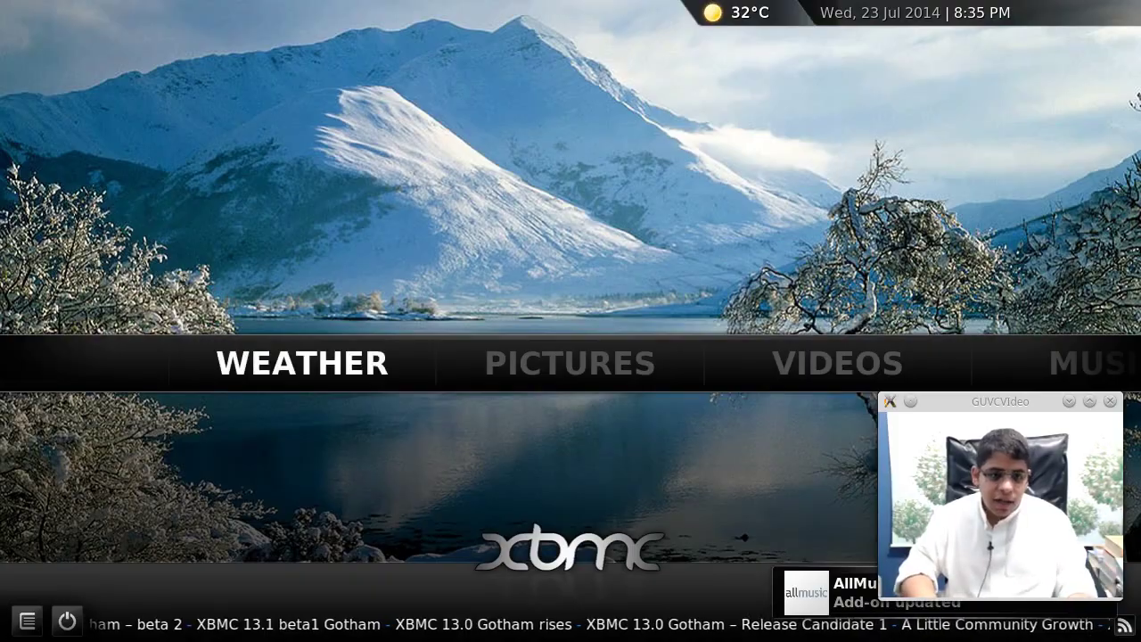
key("Left")
key("Left")
key("Left")
key("Left")
key("Right")
key("Left")
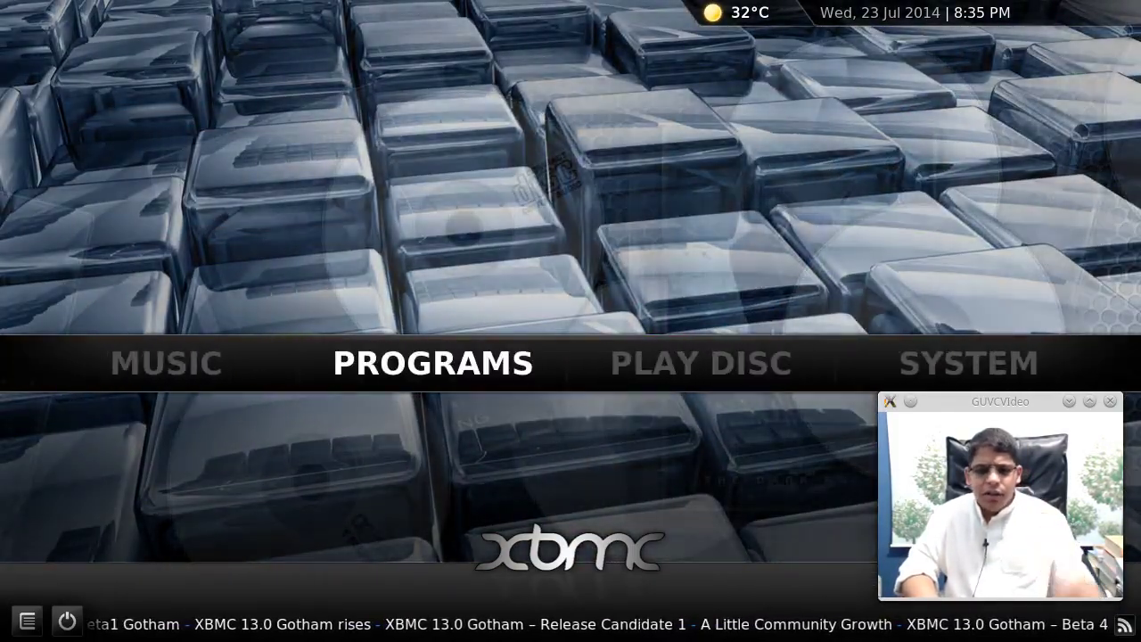
key("Left")
key("Right")
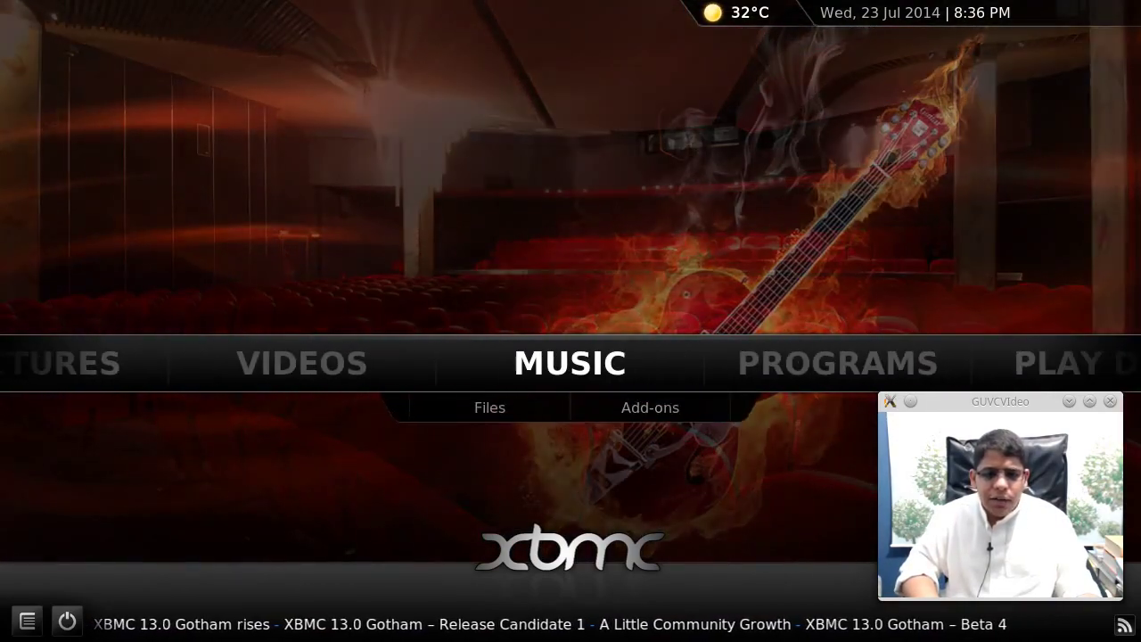
key("Down")
key("Right")
key("Return")
key("Right")
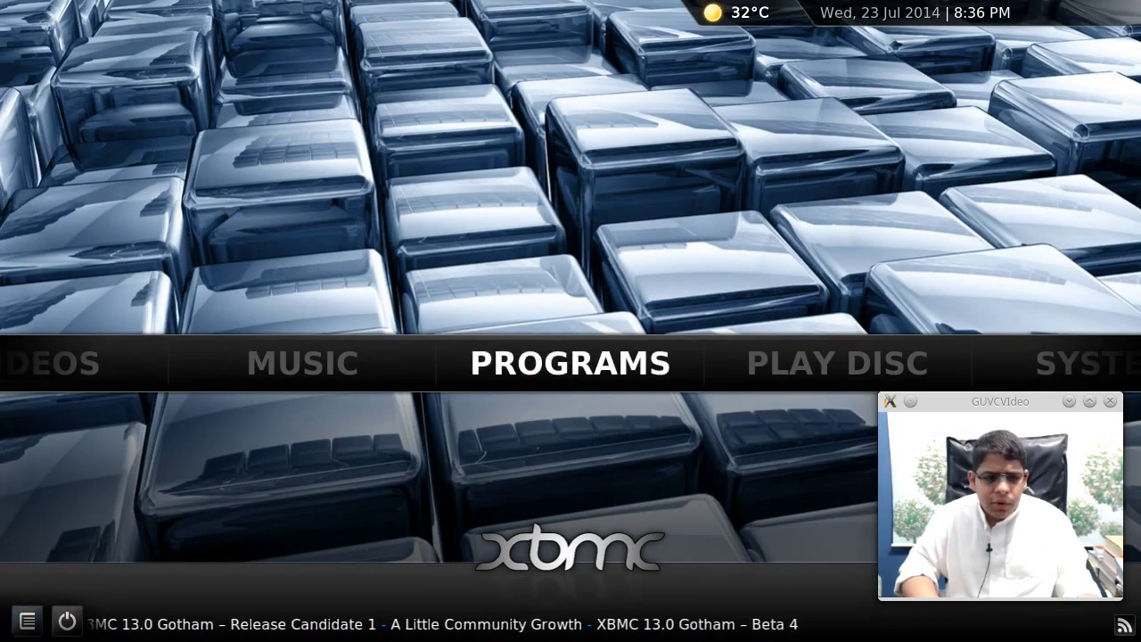
key("Right")
key("Left")
key("Left")
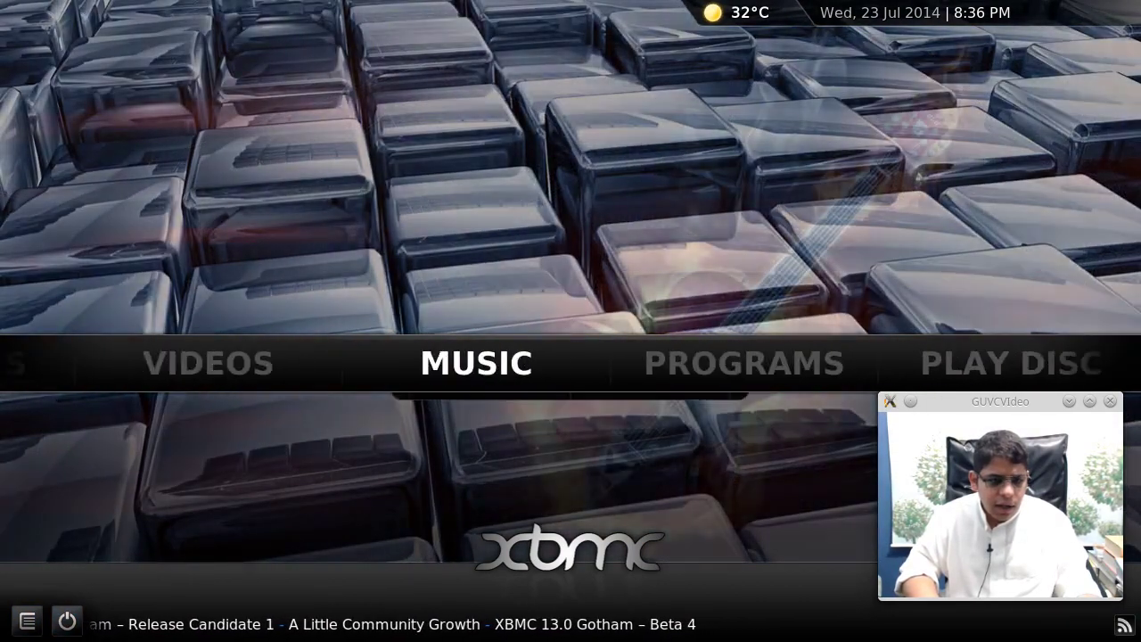
key("Down")
key("Down")
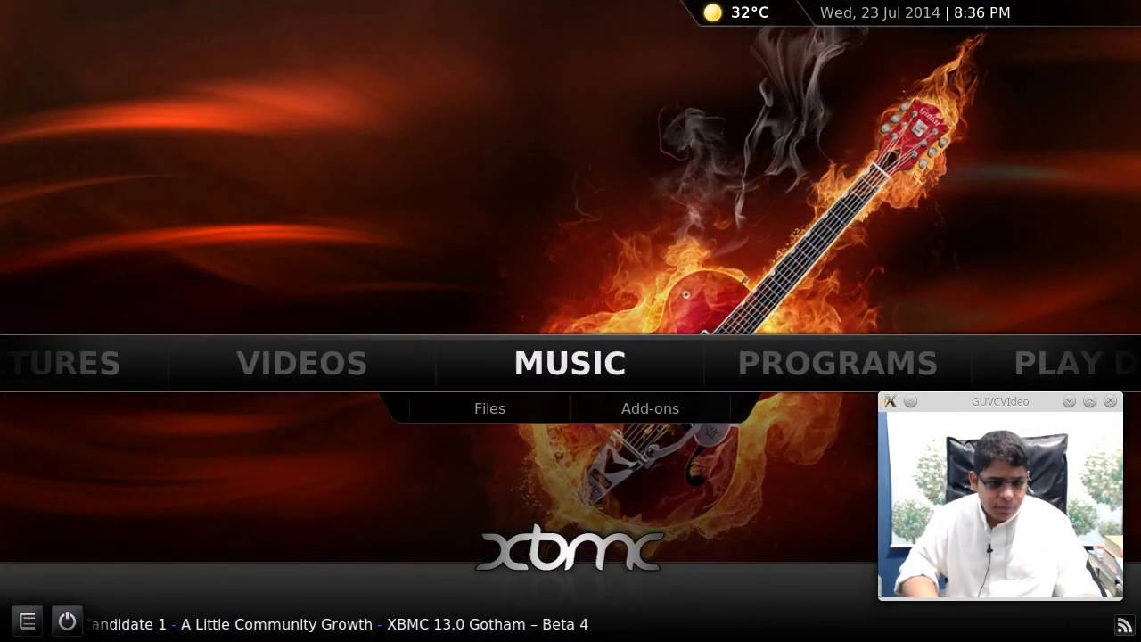
- Check the side options panel, then open the power menu and highlight quitting XBMC
key("Return")
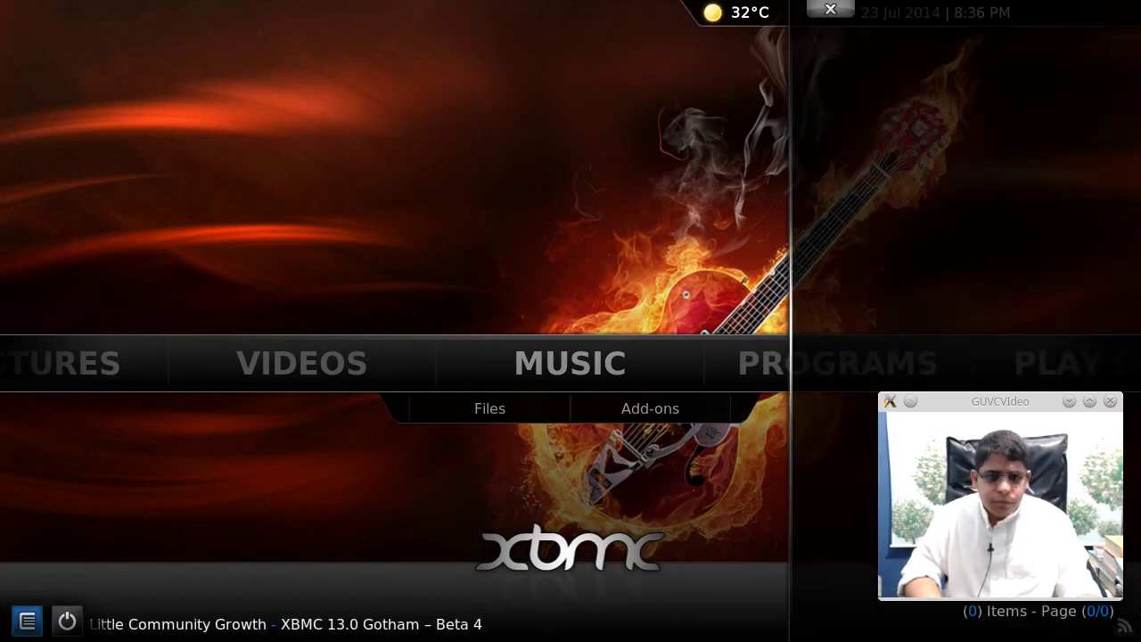
key("Escape")
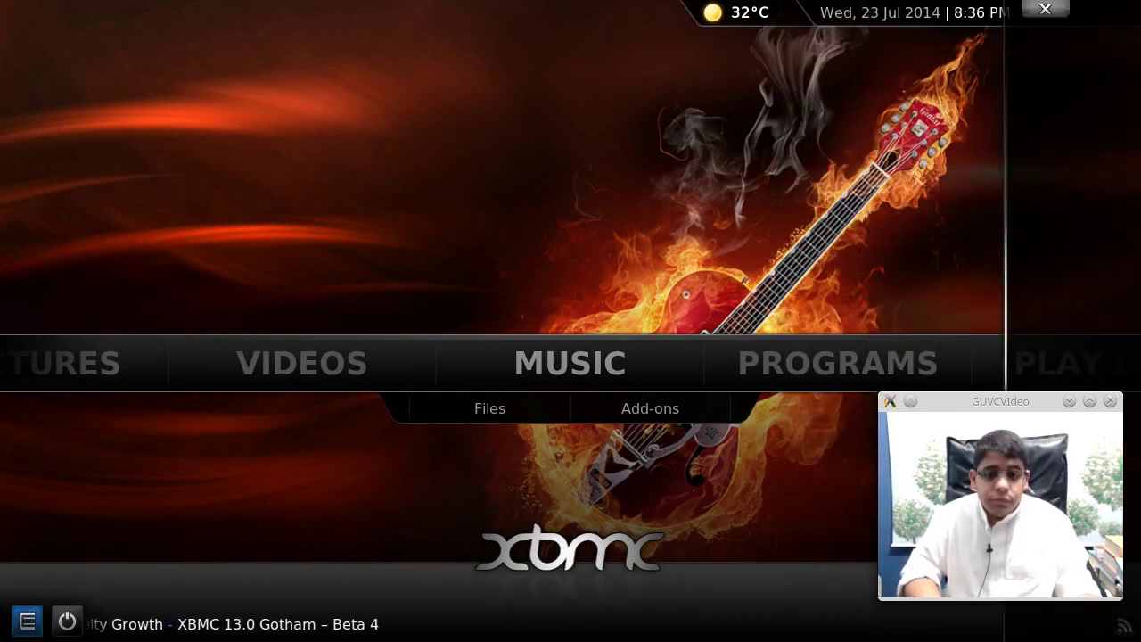
key("Right")
key("Return")
key("Down")
key("Down")
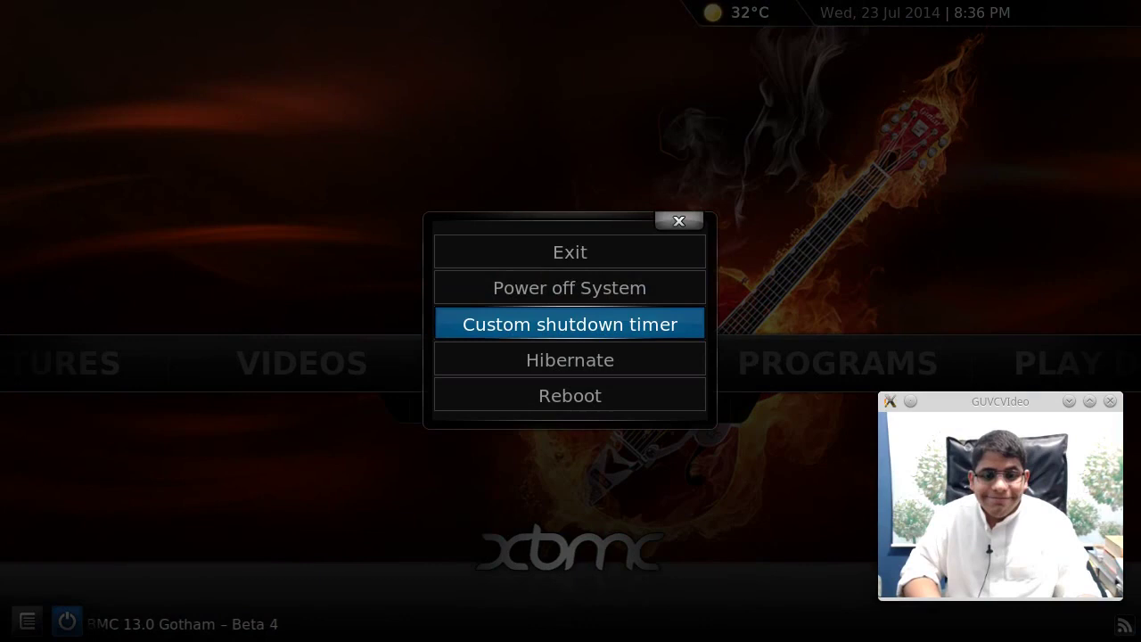
key("Up")
key("Up")
- Quit XBMC, then log in at LightDM with the Xfce Session
key("Return")
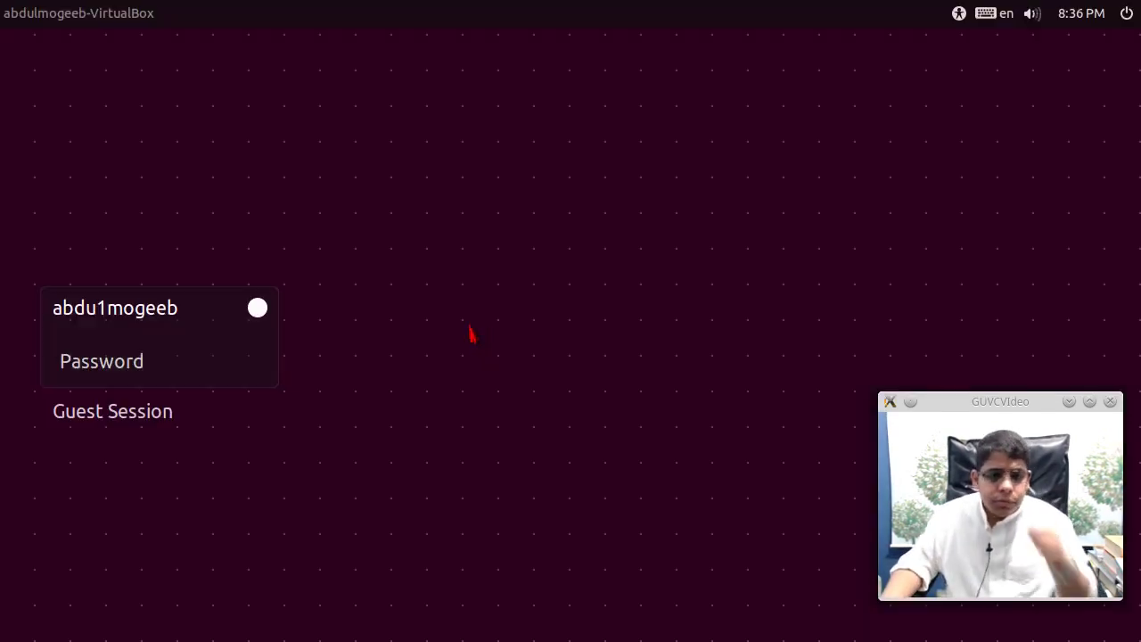
left_click(258, 311)
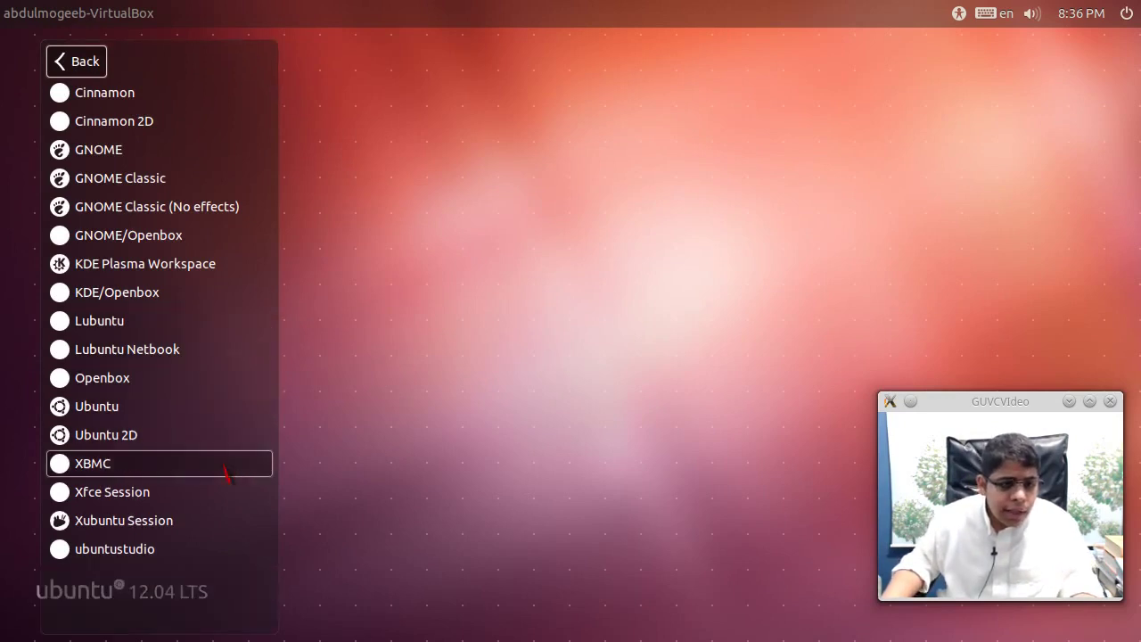
left_click(224, 497)
type("1")
key("Return")
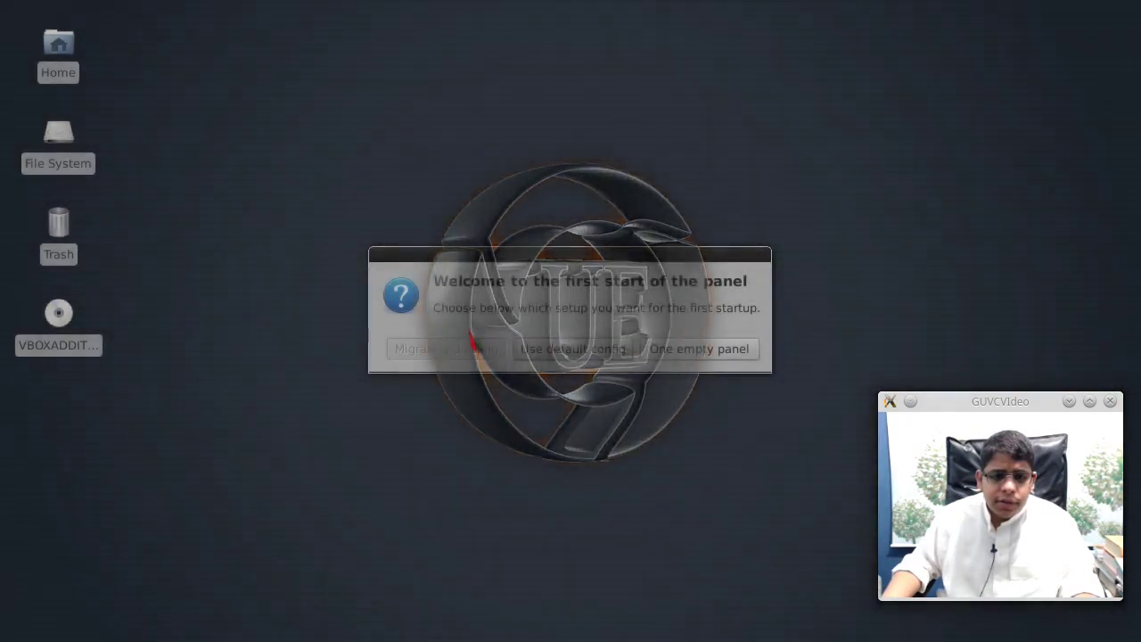
- Start the Xfce panel with its default config and open the Home folder window
left_click(535, 351)
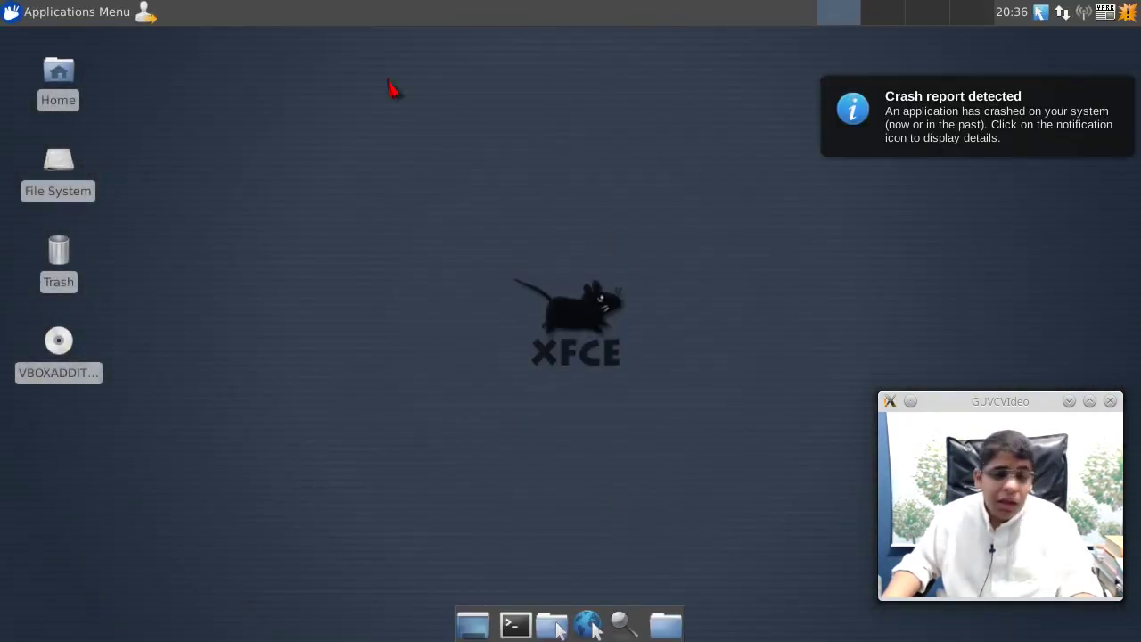
left_click(60, 85)
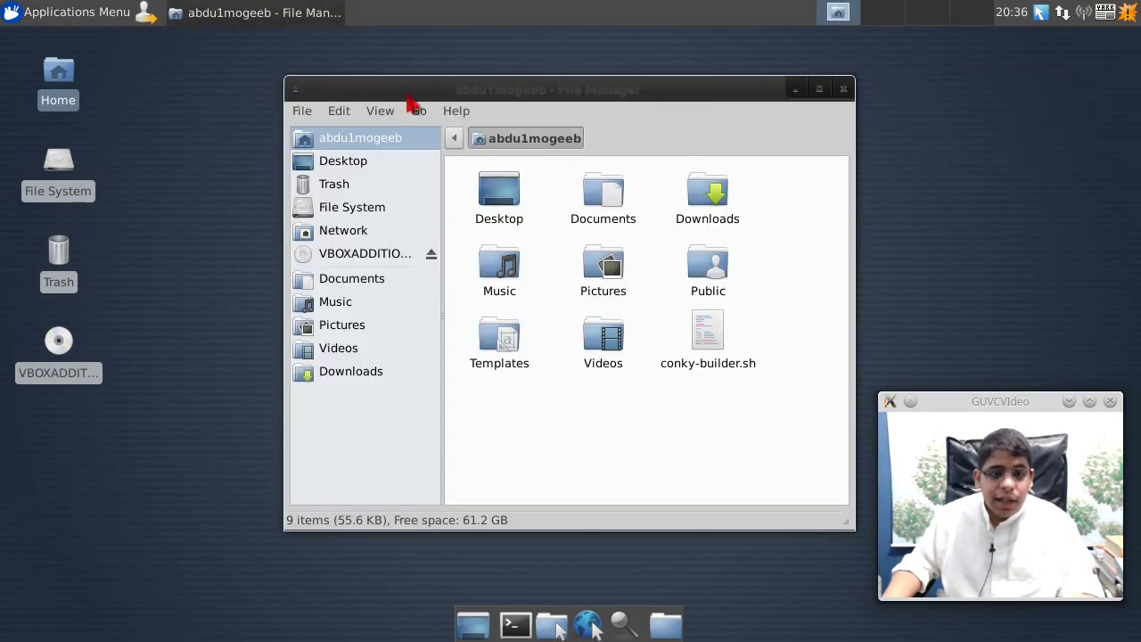
right_click(636, 93)
left_click(477, 82)
left_click_drag(477, 82, 294, 94)
- Switch the window manager to Openbox from the Fusion Icon tray menu
left_click(1040, 14)
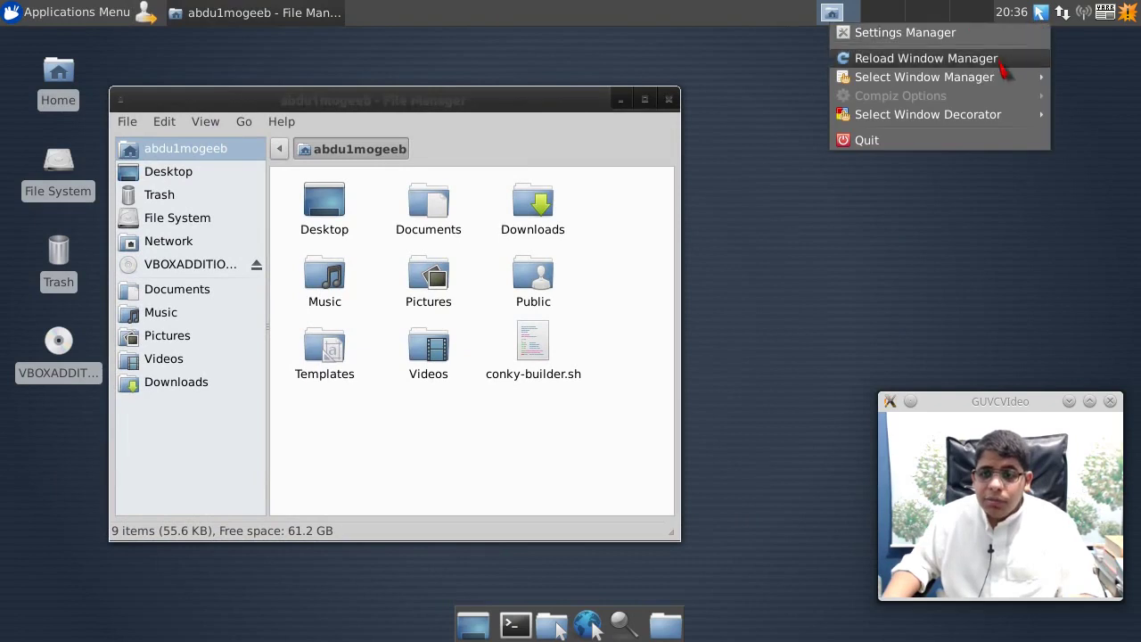
mouse_move(993, 77)
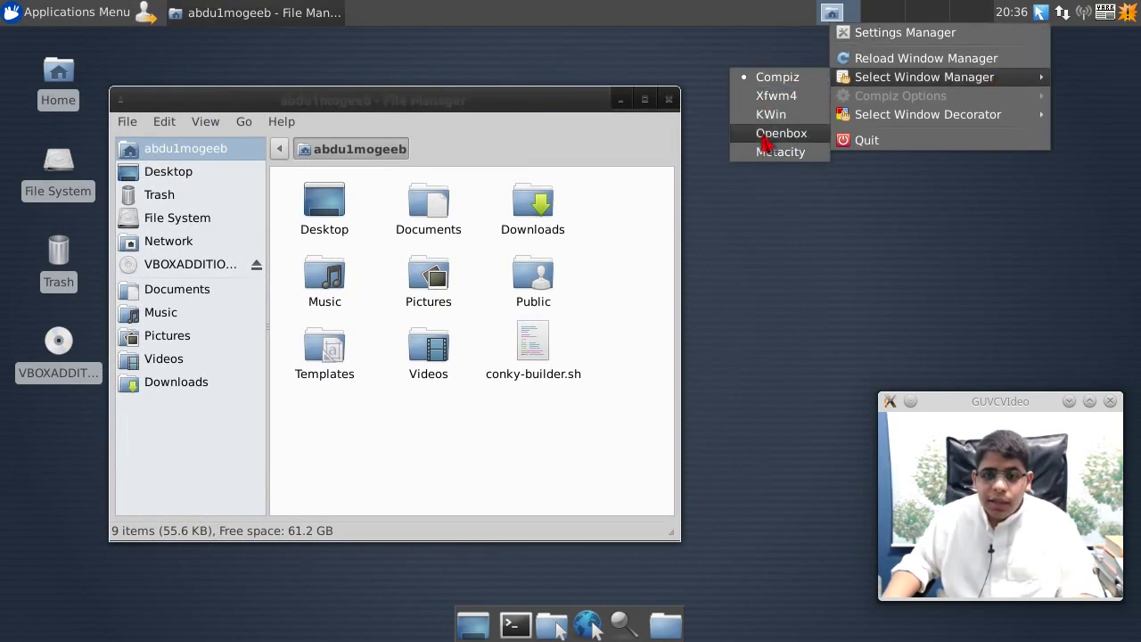
left_click(772, 101)
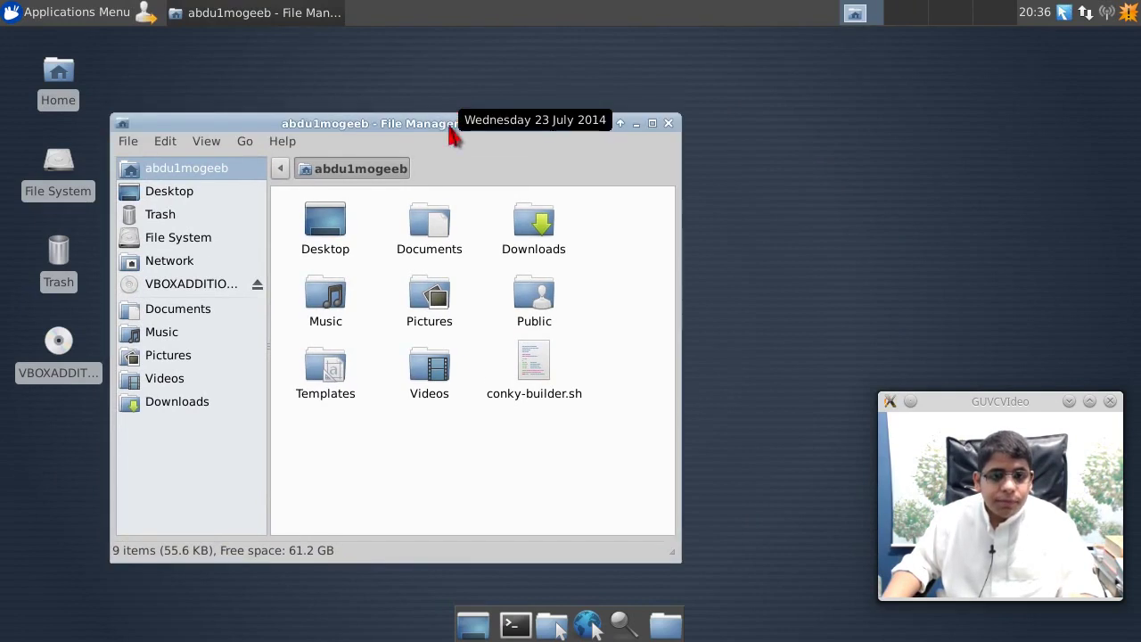
- Close the Home file manager window and log out of Xfce
left_click_drag(455, 129, 516, 92)
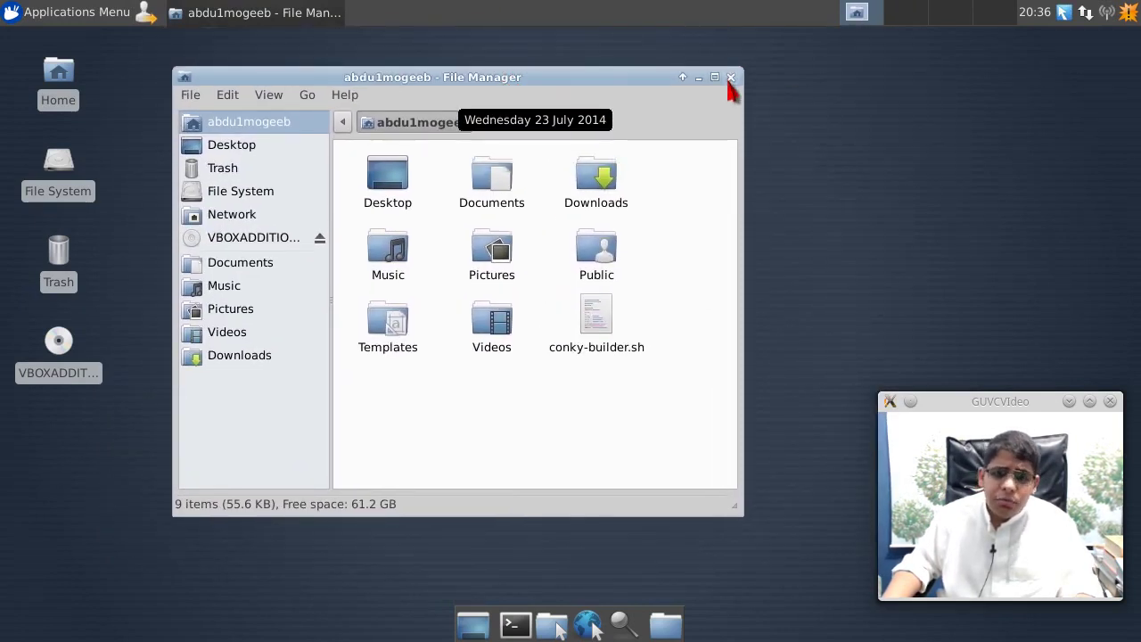
left_click(735, 79)
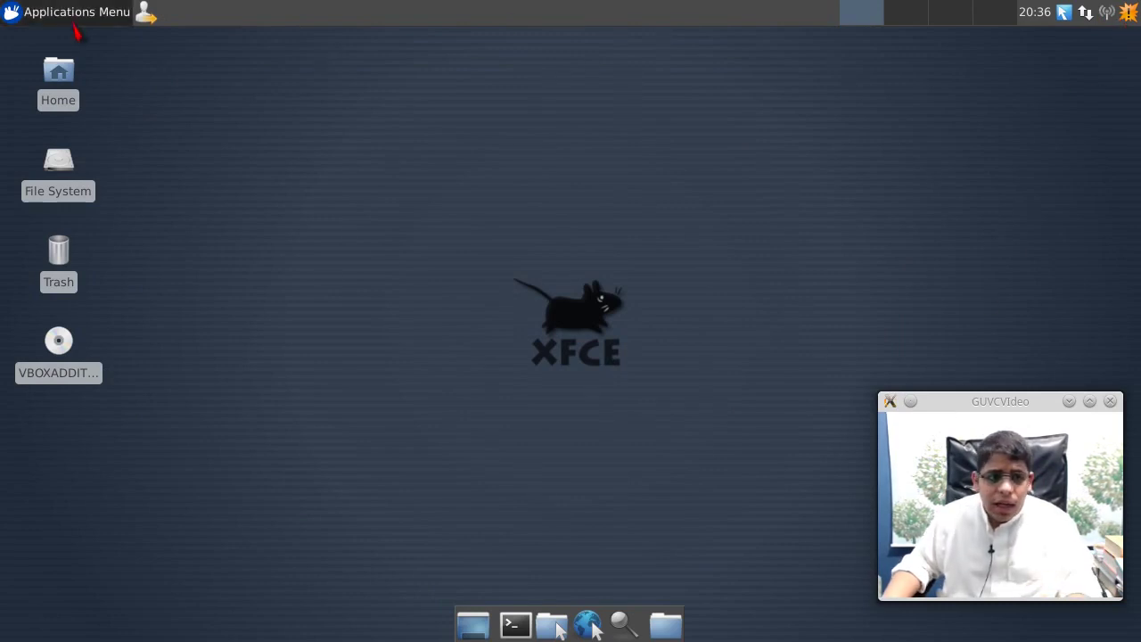
left_click(145, 14)
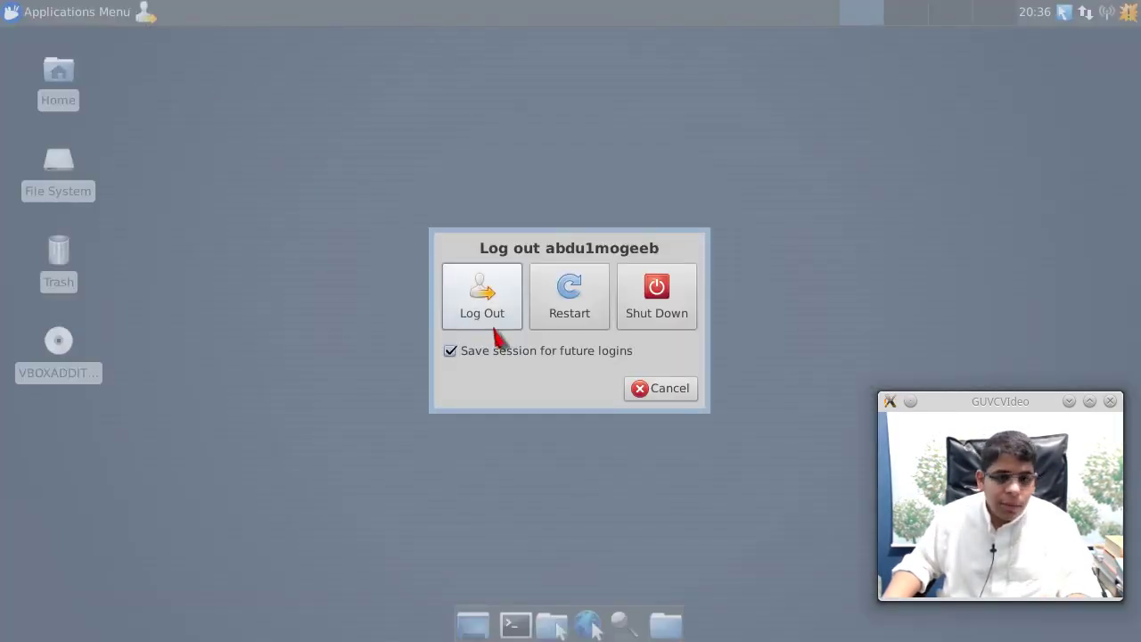
left_click(493, 323)
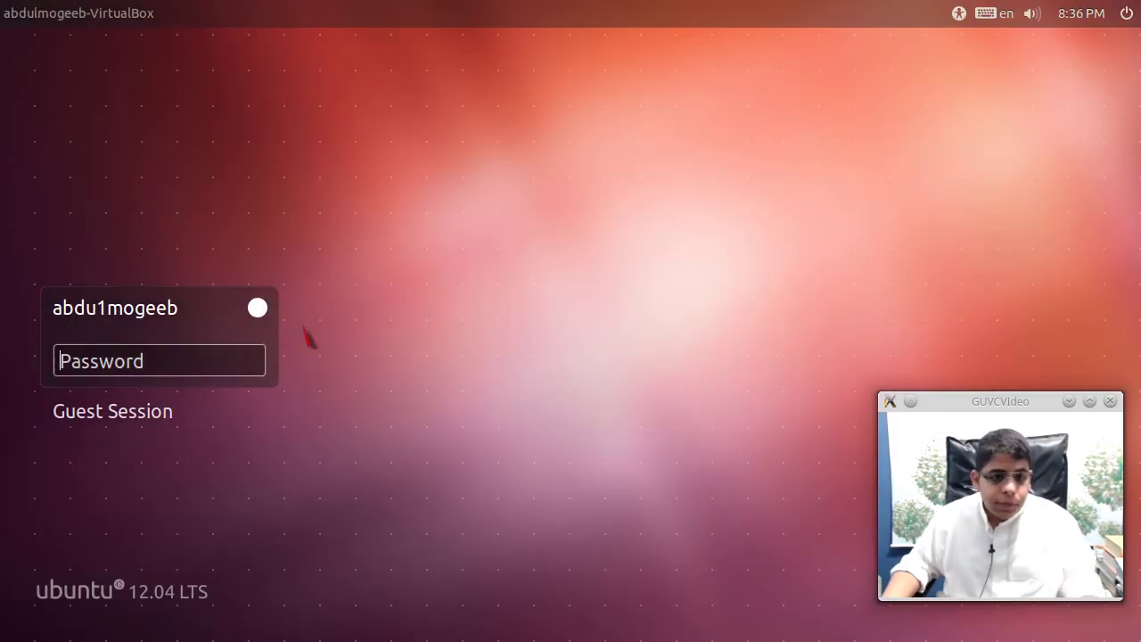
- Log back in at LightDM choosing the GNOME Classic session
left_click(262, 312)
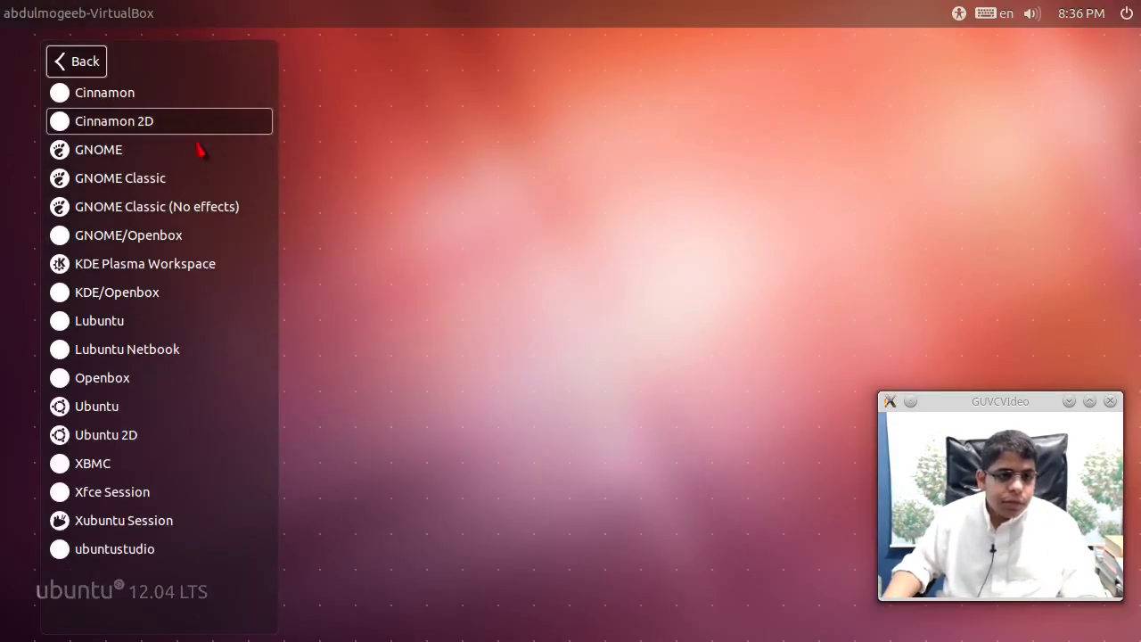
left_click(191, 179)
type("a")
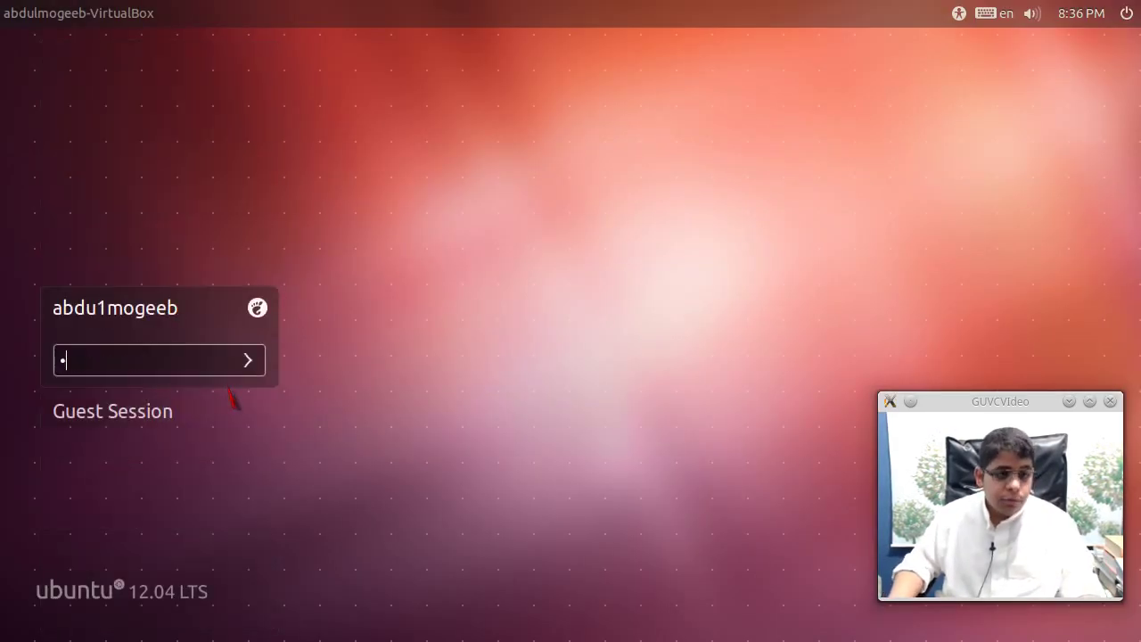
key("Return")
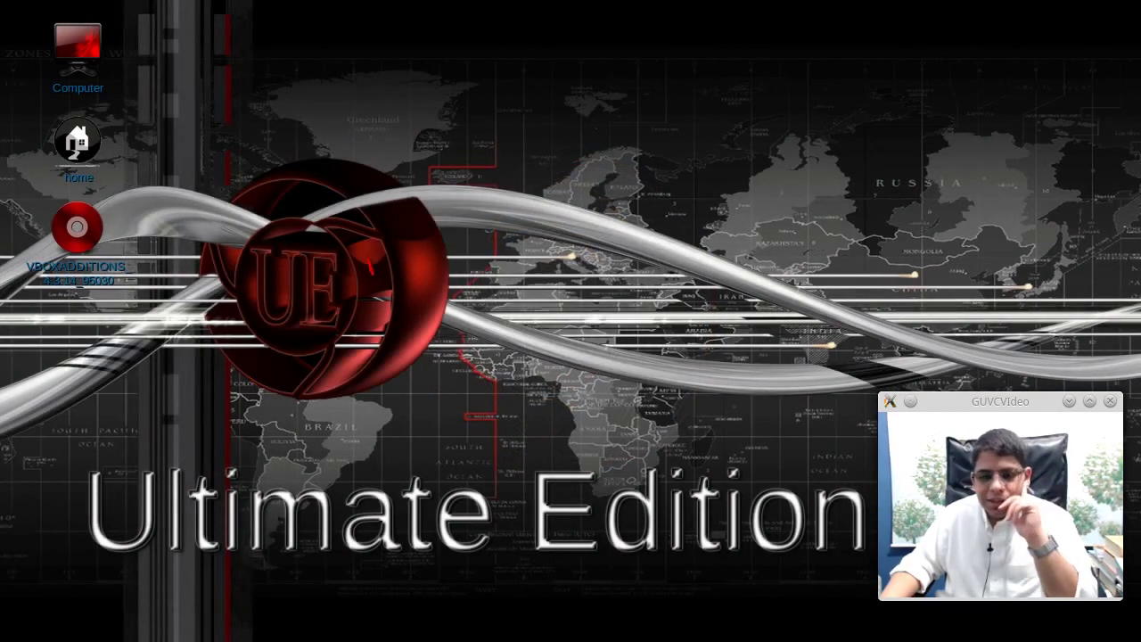
- Inspect the desktop right-click menu, then open a Terminal with Ctrl+Alt+T
right_click(537, 157)
key("Escape")
right_click(369, 171)
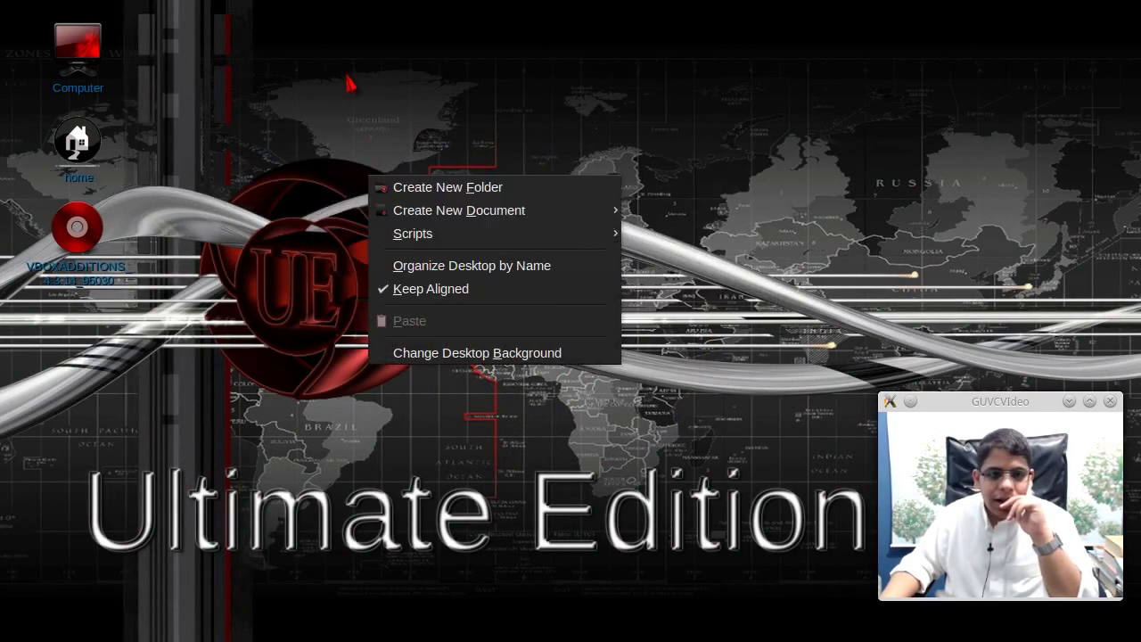
left_click(349, 26)
right_click(414, 179)
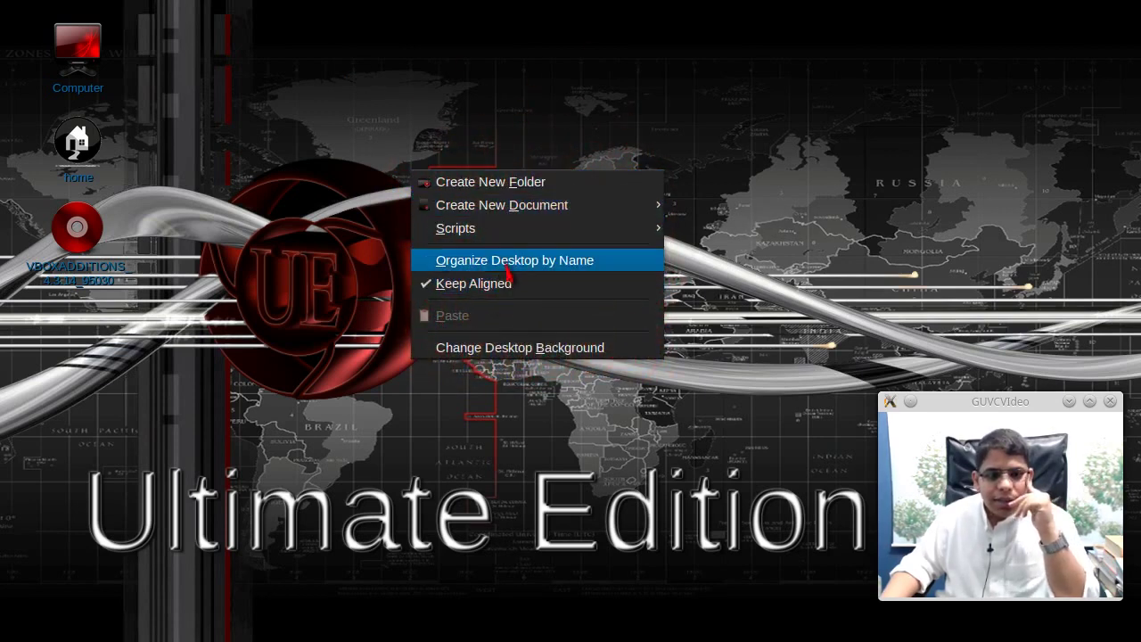
left_click(829, 178)
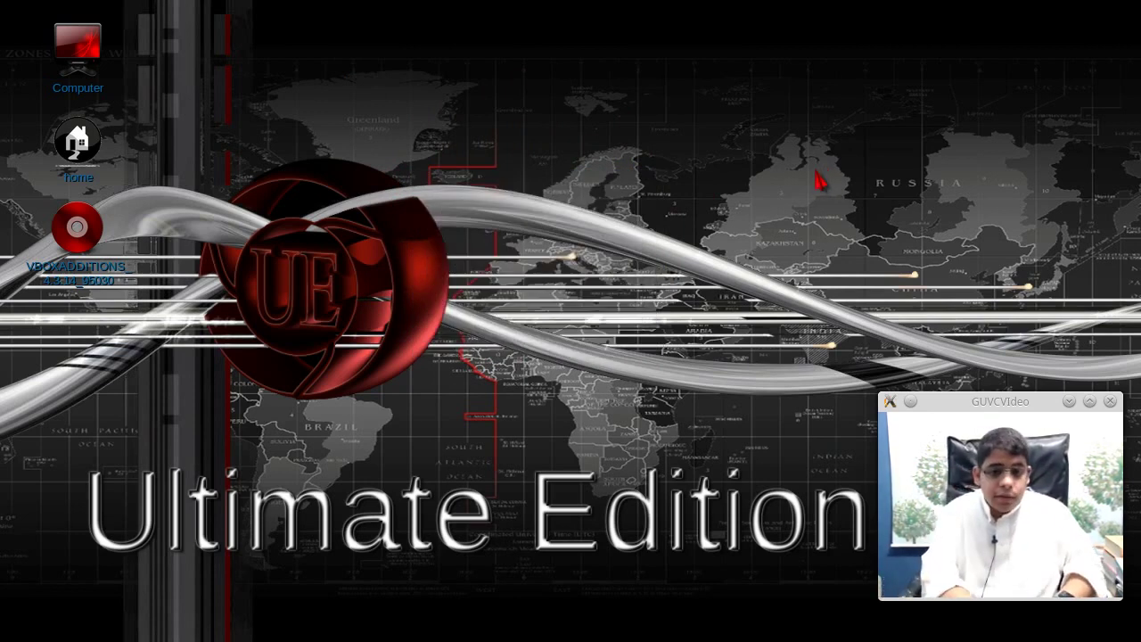
key("ctrl+alt+t")
left_click_drag(410, 6, 455, 123)
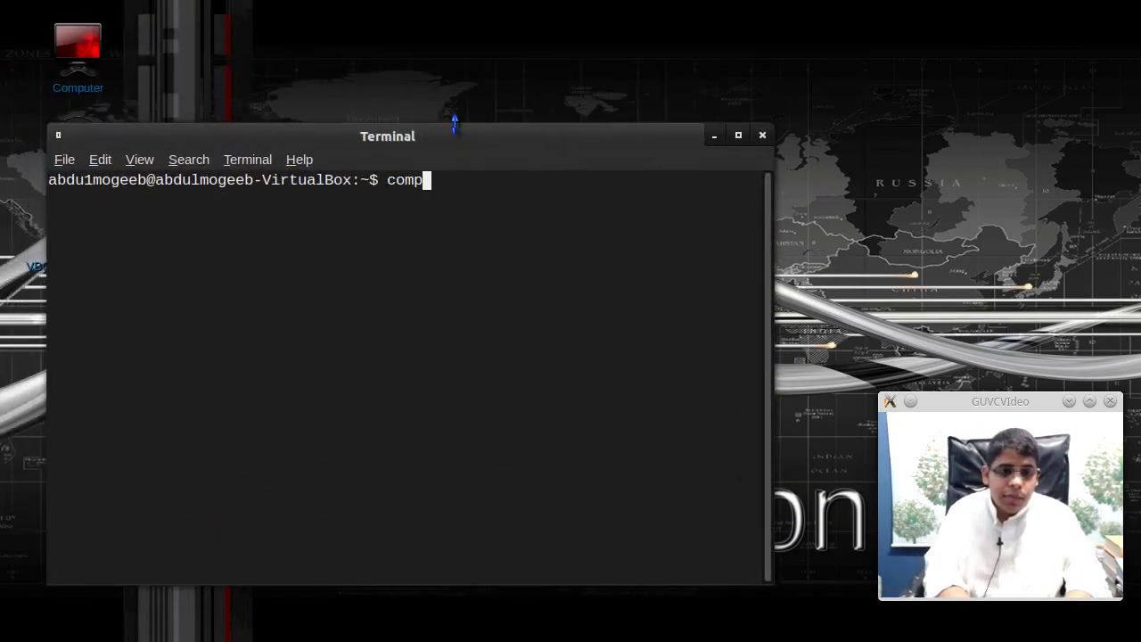
- Run 'compiz --replace' to make Compiz the window manager
type("compiz --replace")
key("Return")
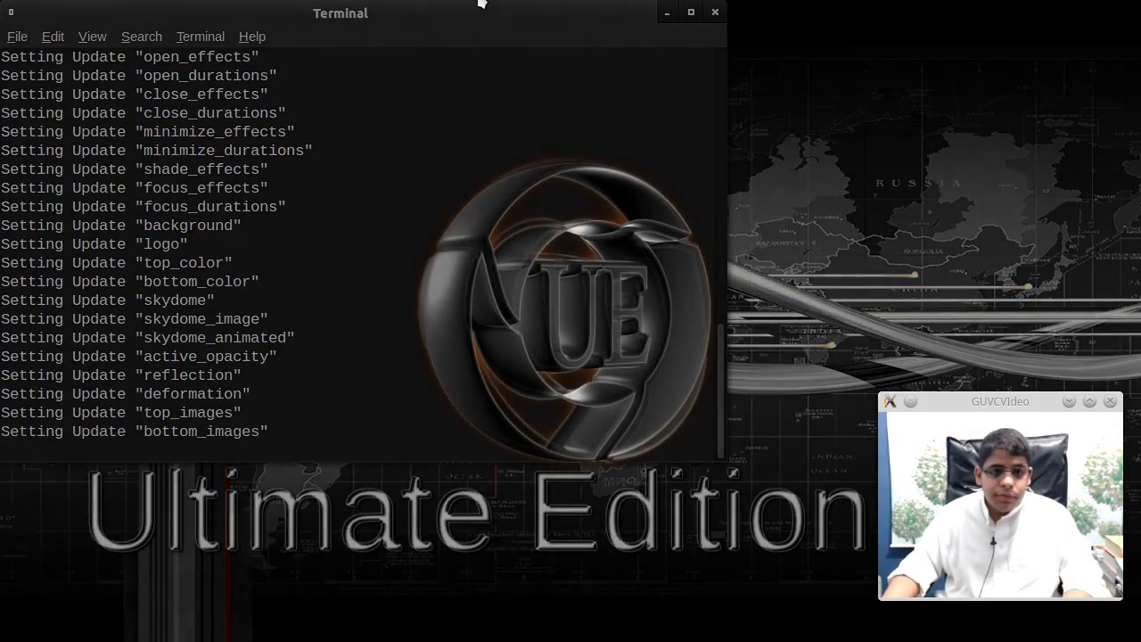
left_click_drag(499, 35, 567, 98)
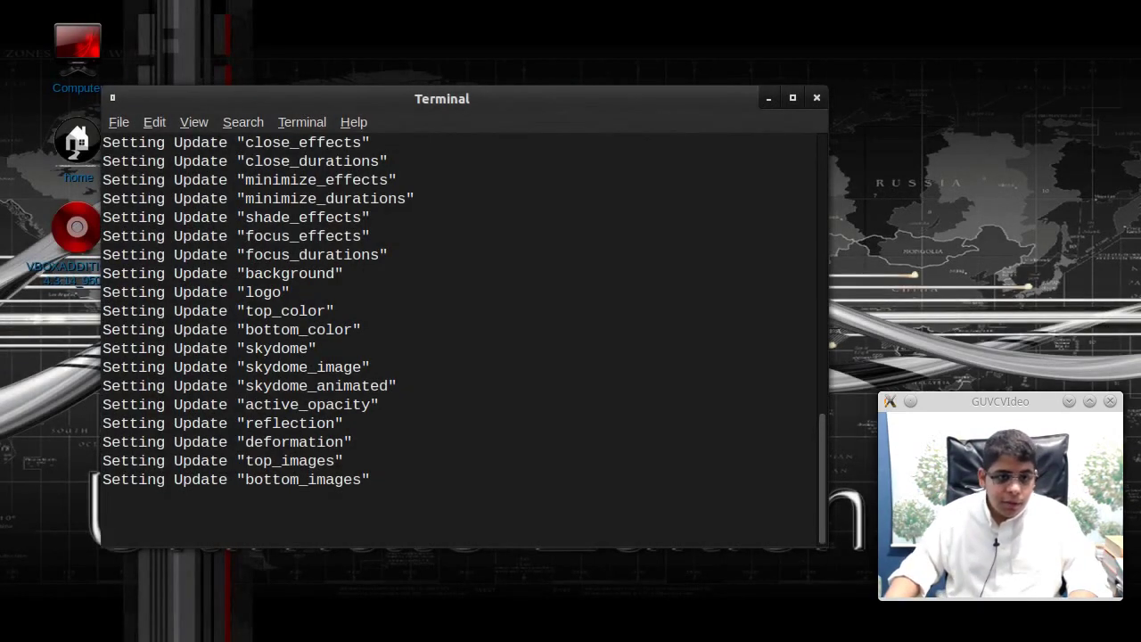
- In a second terminal tab, run 'killall gnome-panel' to restart the panels
left_click(123, 125)
left_click(136, 169)
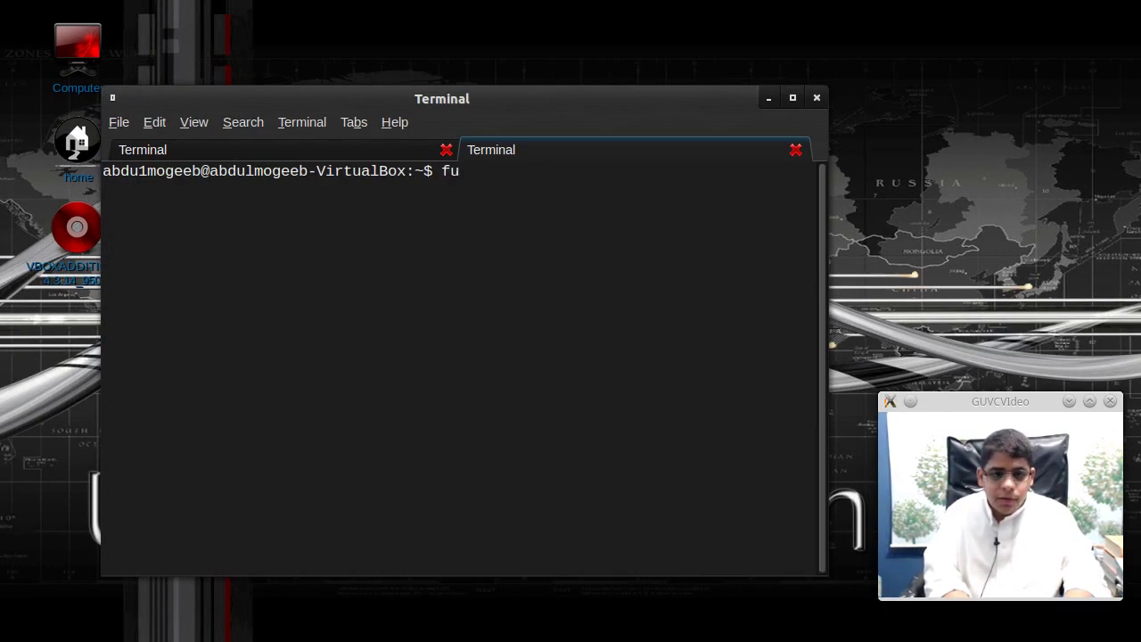
type("fu")
key("Tab")
key("Tab")
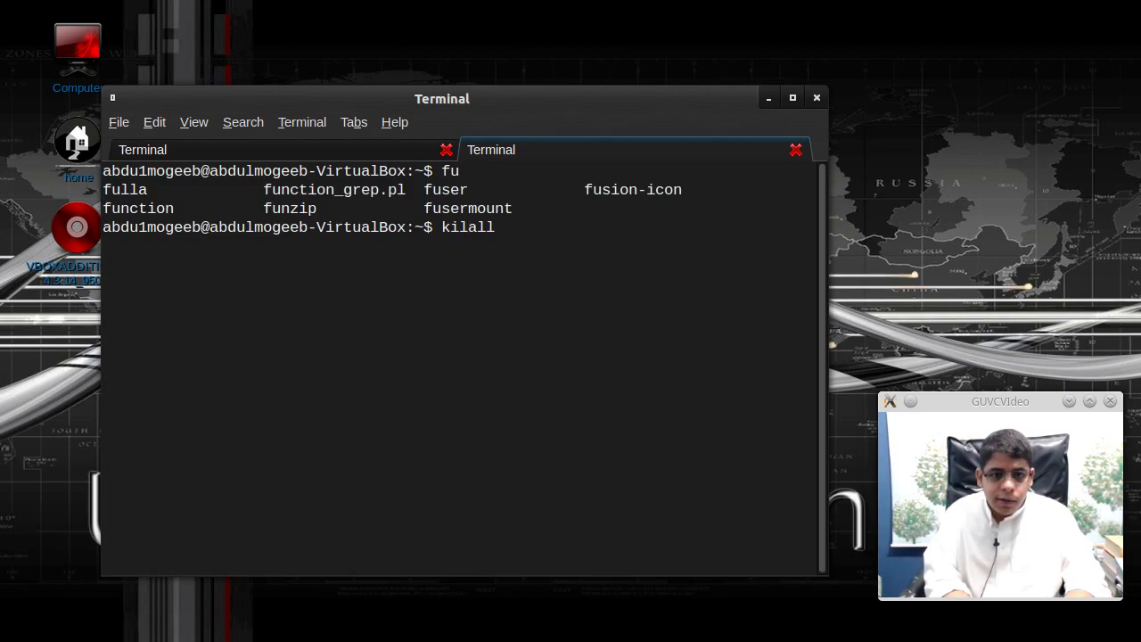
key("Return")
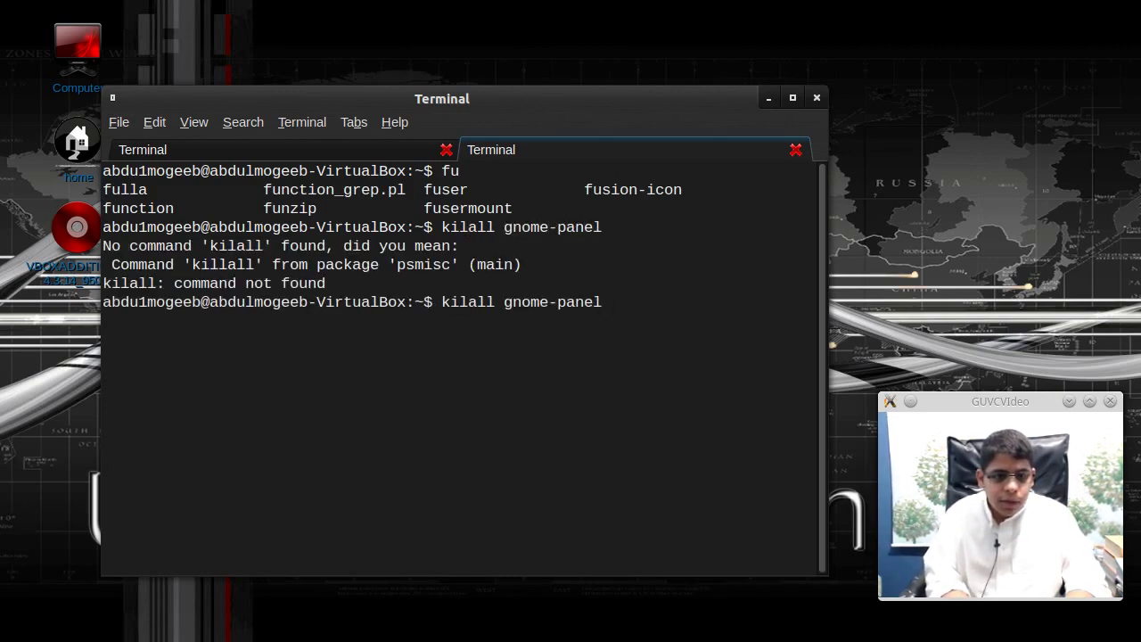
type("l")
key("Return")
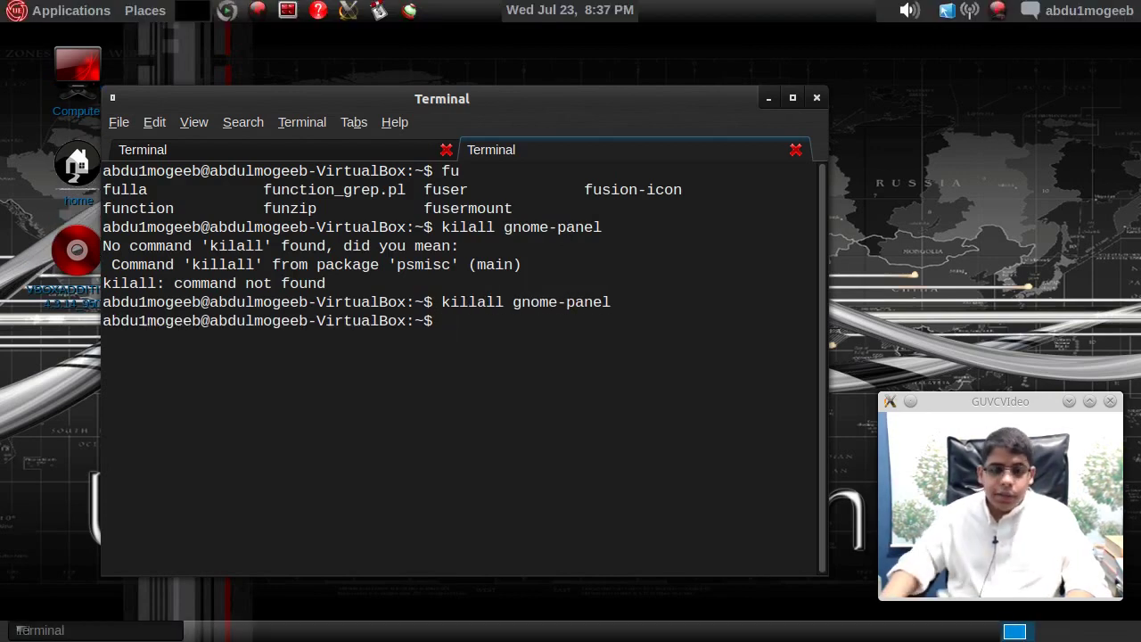
- Close the terminal window along with all its tabs
left_click(405, 154)
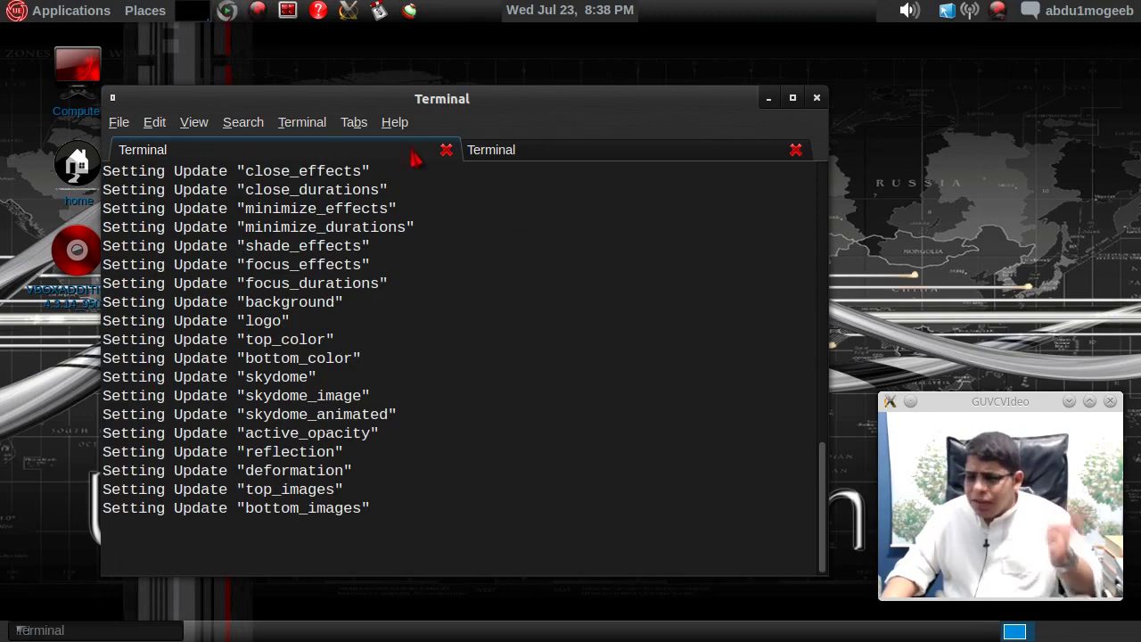
left_click(956, 108)
right_click(961, 107)
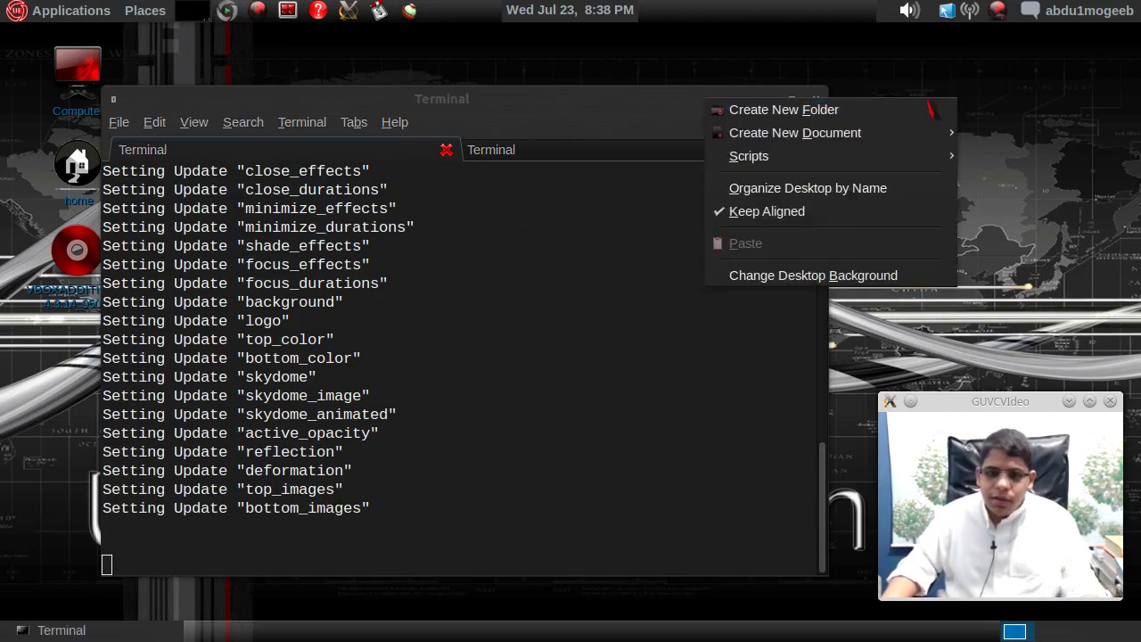
left_click(797, 56)
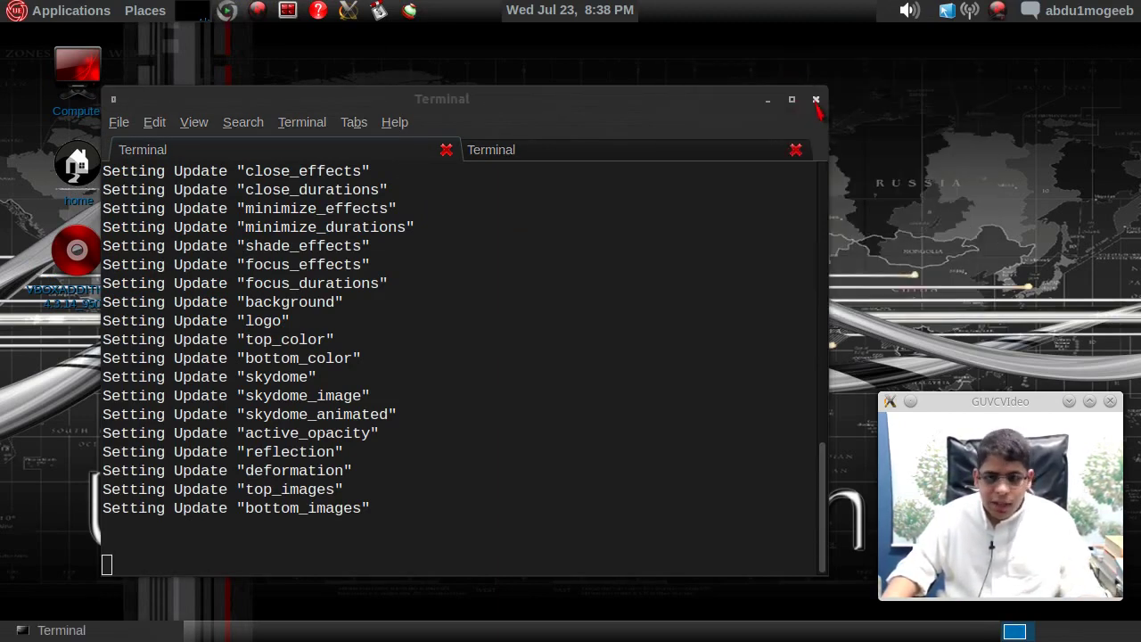
left_click(816, 101)
left_click(649, 401)
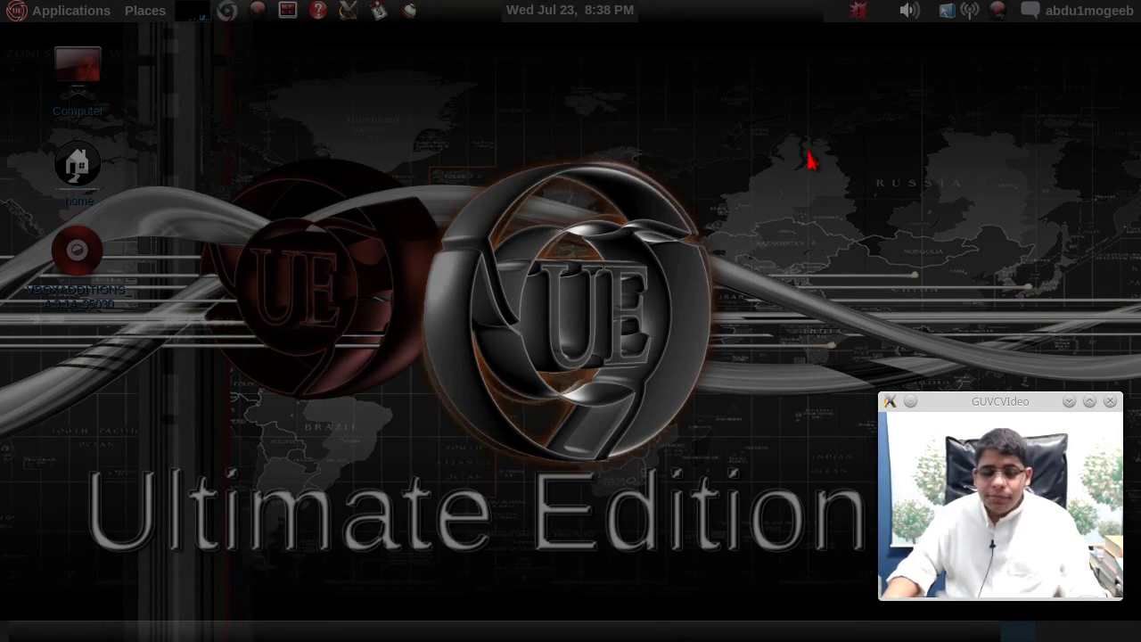
- Launch the Avant Window Navigator dock from the Applications menu
left_click(72, 10)
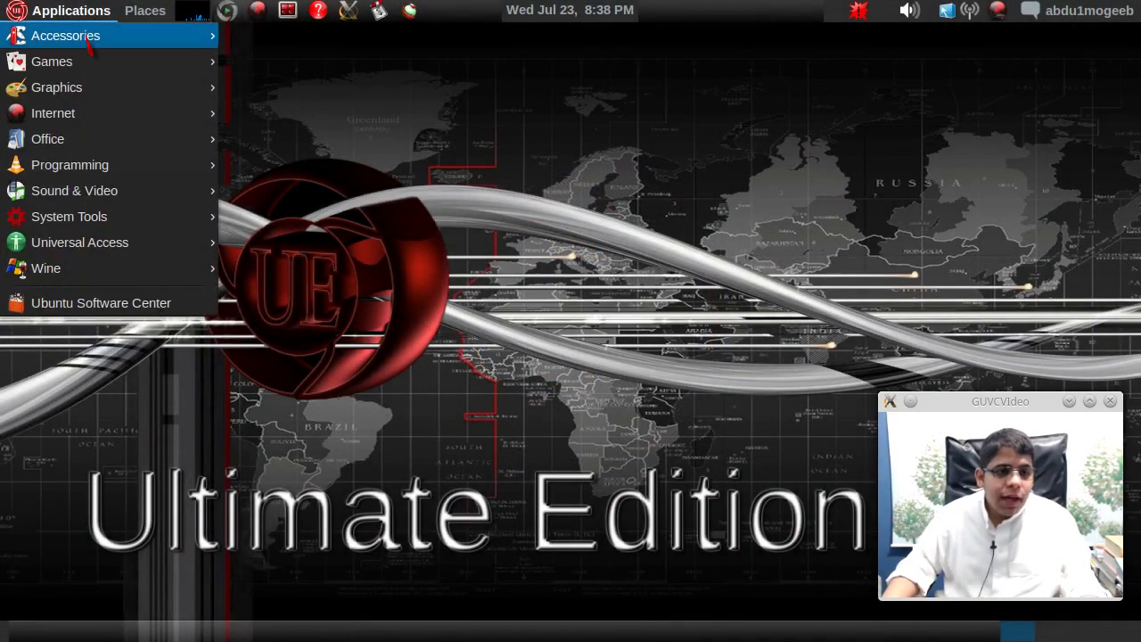
mouse_move(89, 44)
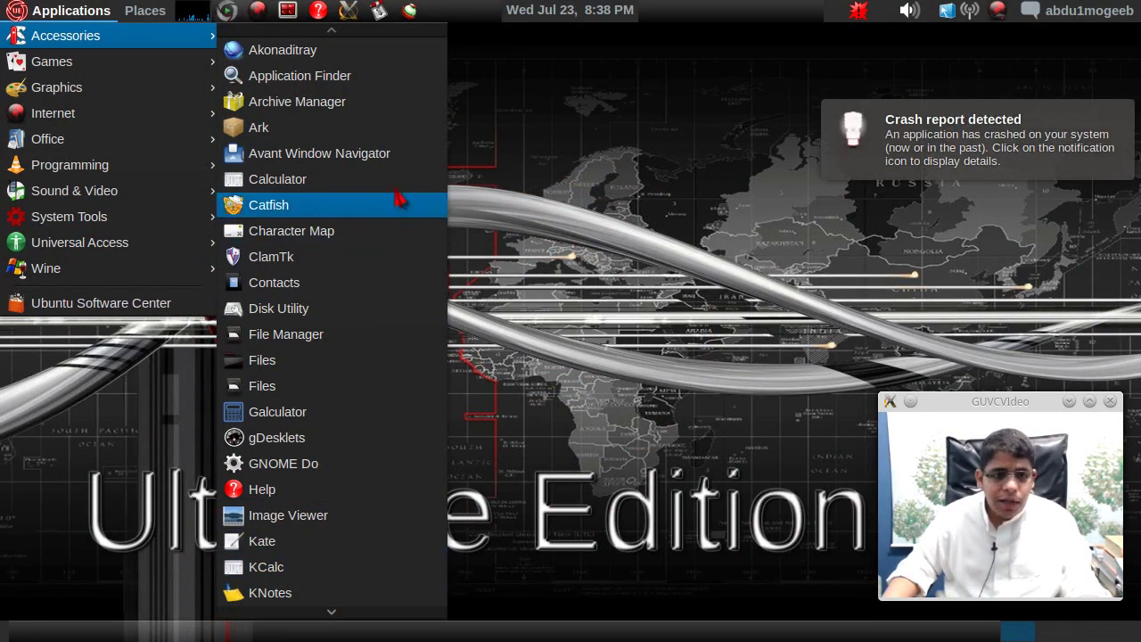
left_click(392, 155)
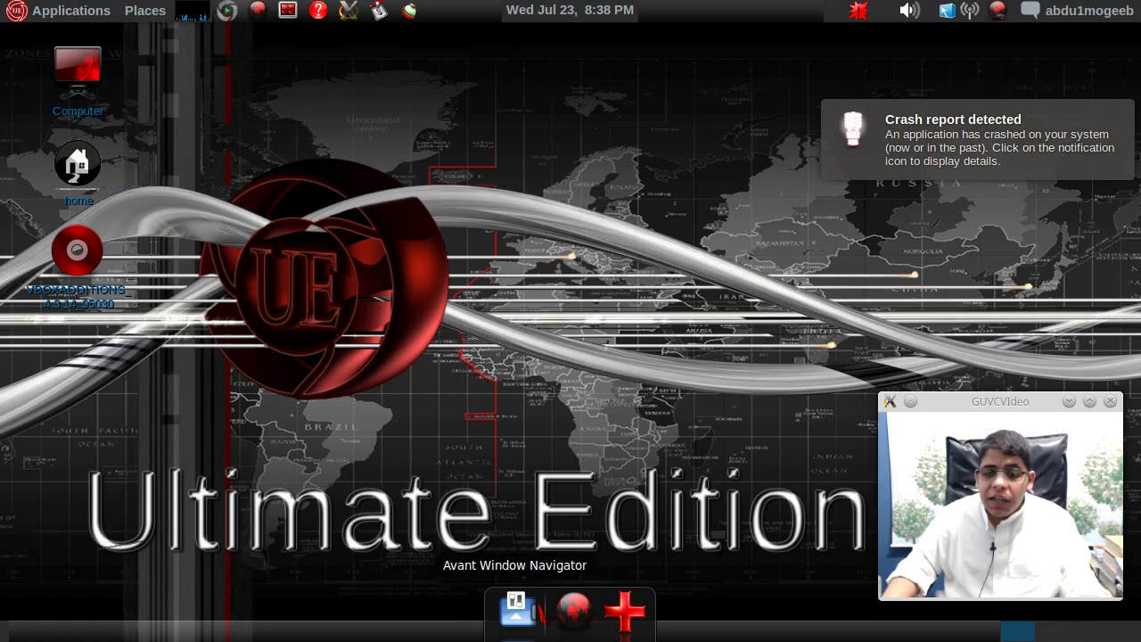
- Open and close the dock's settings strip, then quit AWN from its right-click menu
left_click(515, 609)
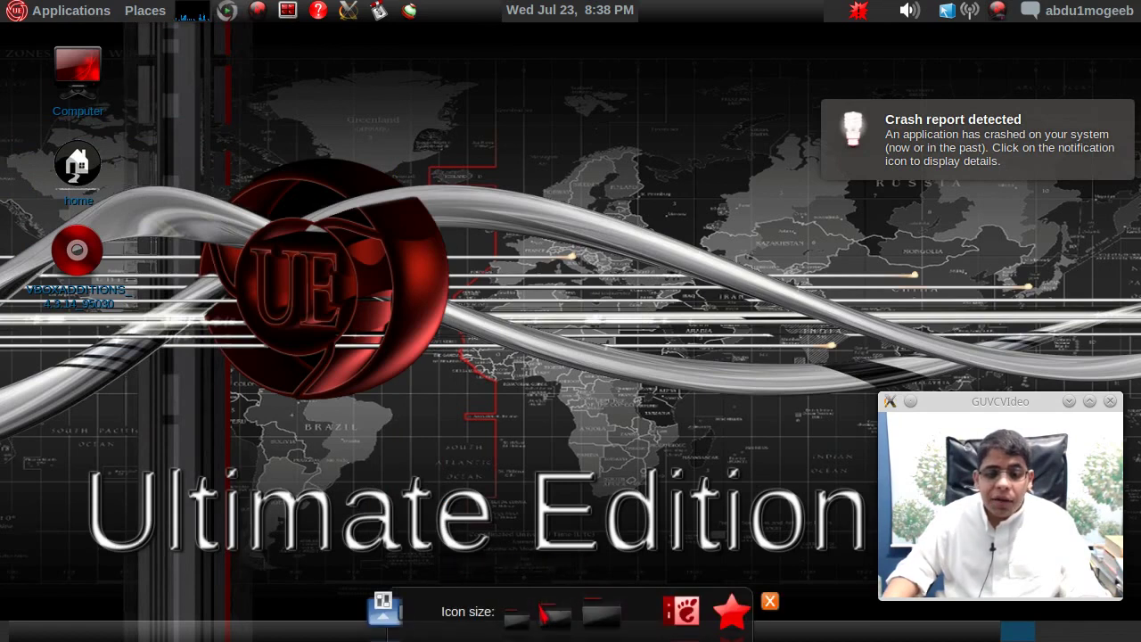
left_click(771, 605)
right_click(517, 611)
right_click(519, 624)
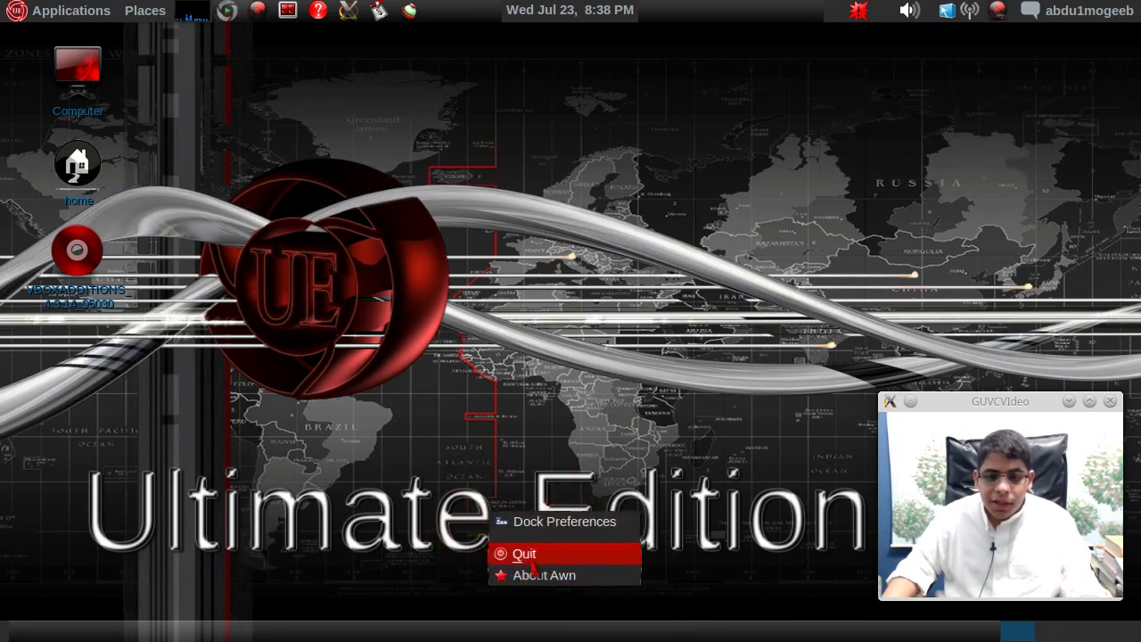
left_click(532, 565)
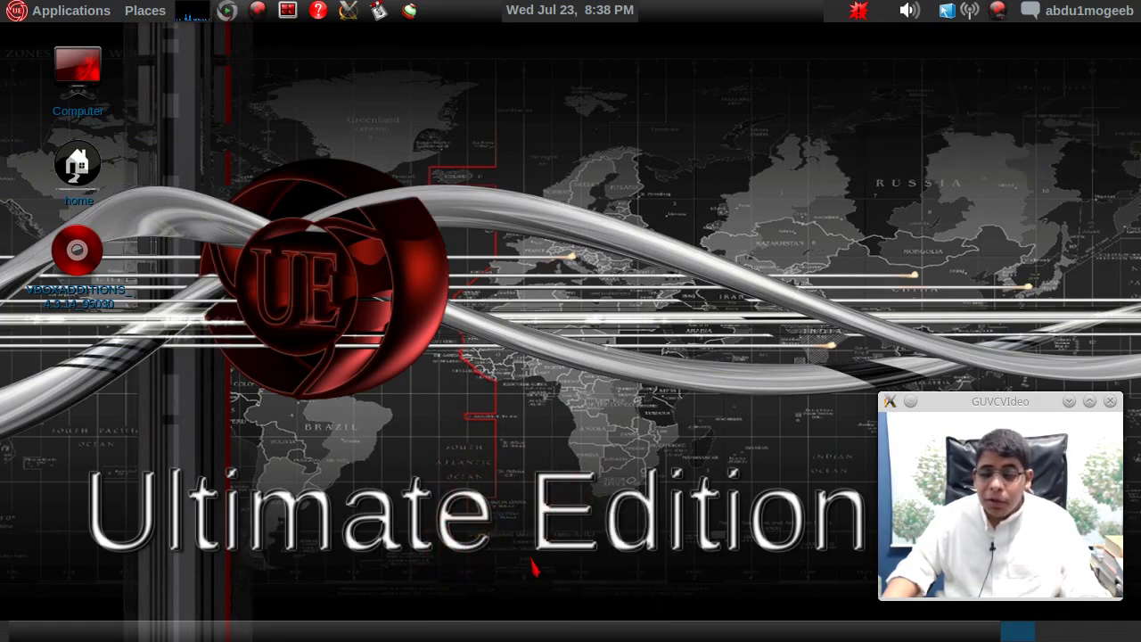
left_click(60, 18)
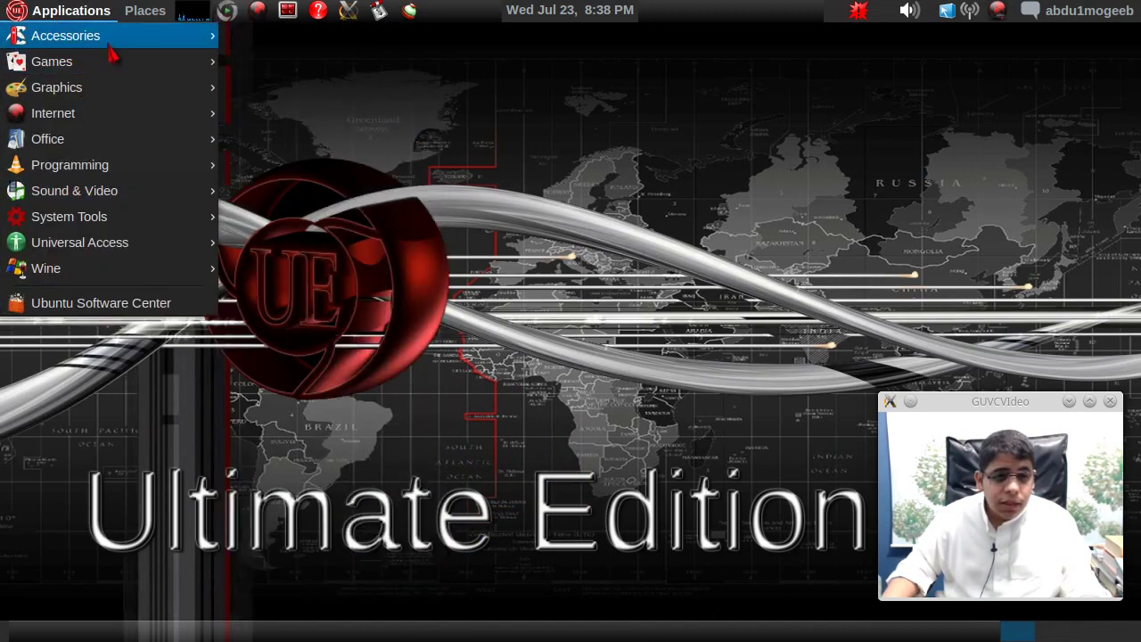
mouse_move(147, 45)
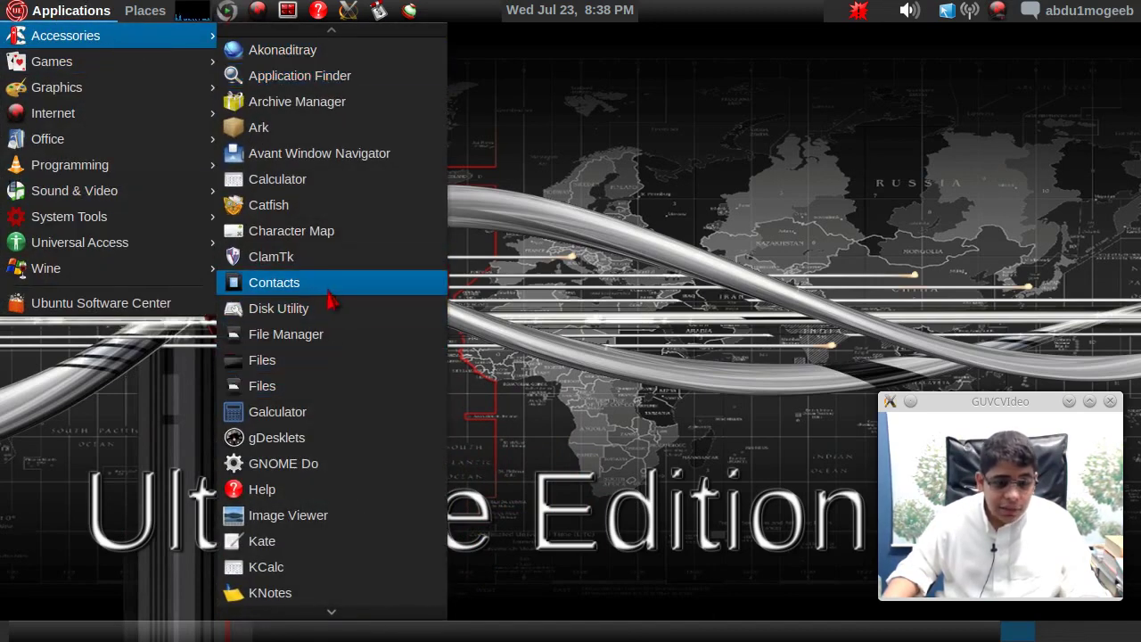
scroll(330, 441, "down", 2)
left_click(330, 435)
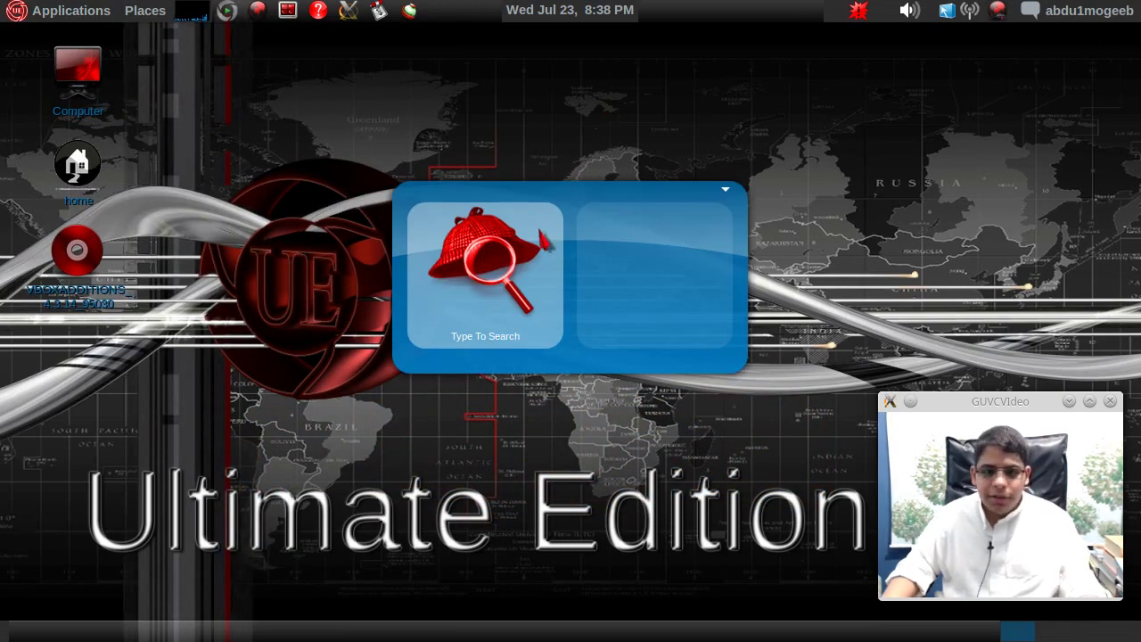
type("fire")
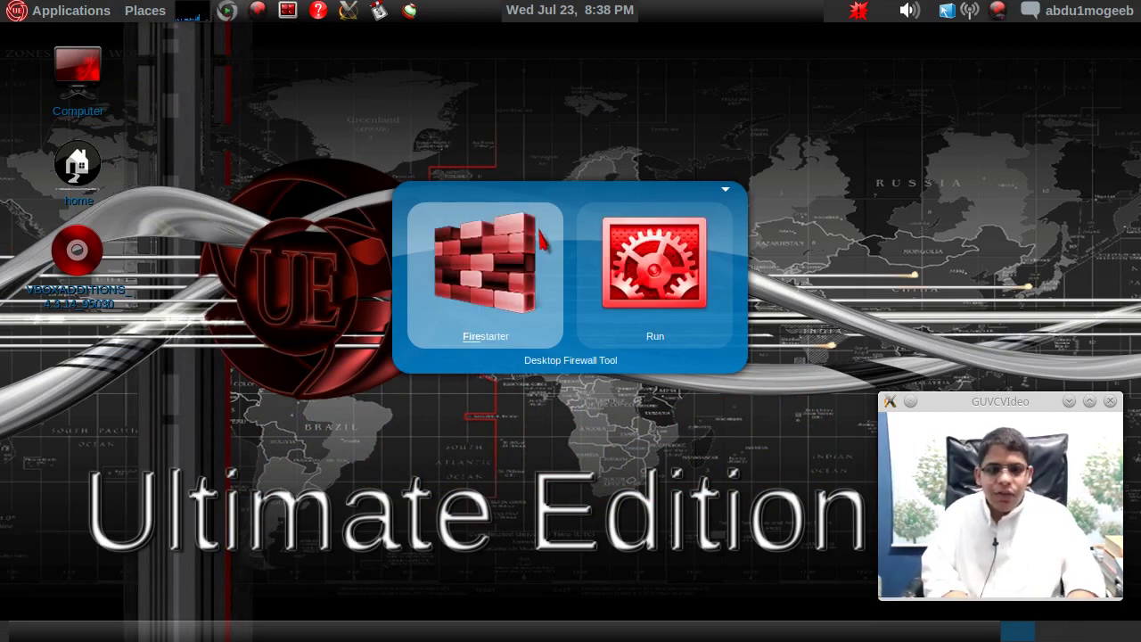
type("fox")
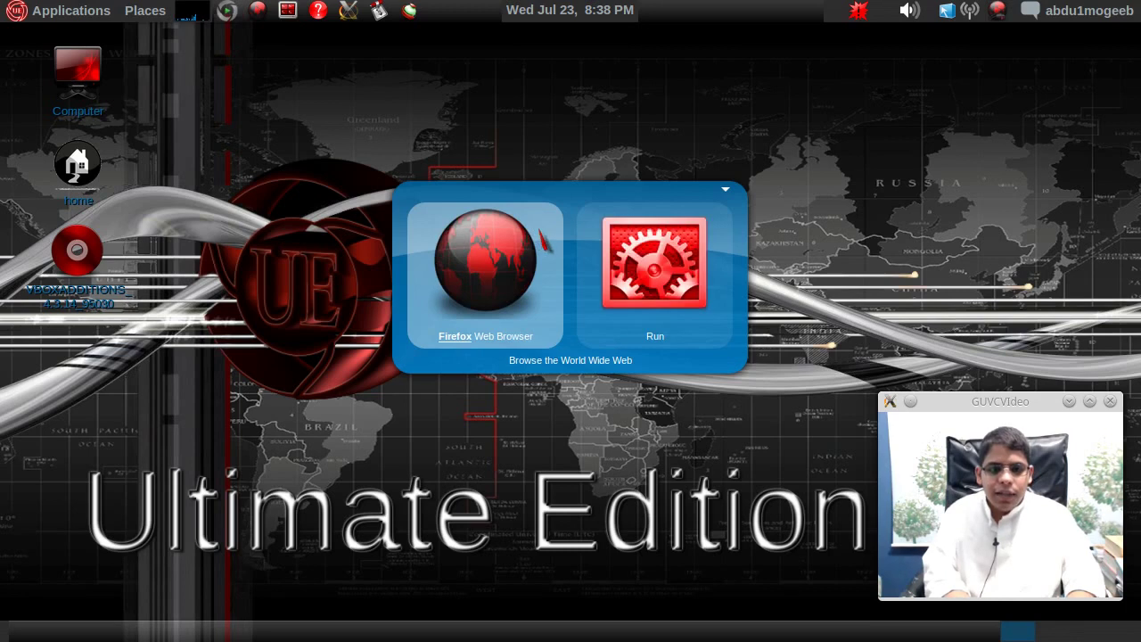
key("Return")
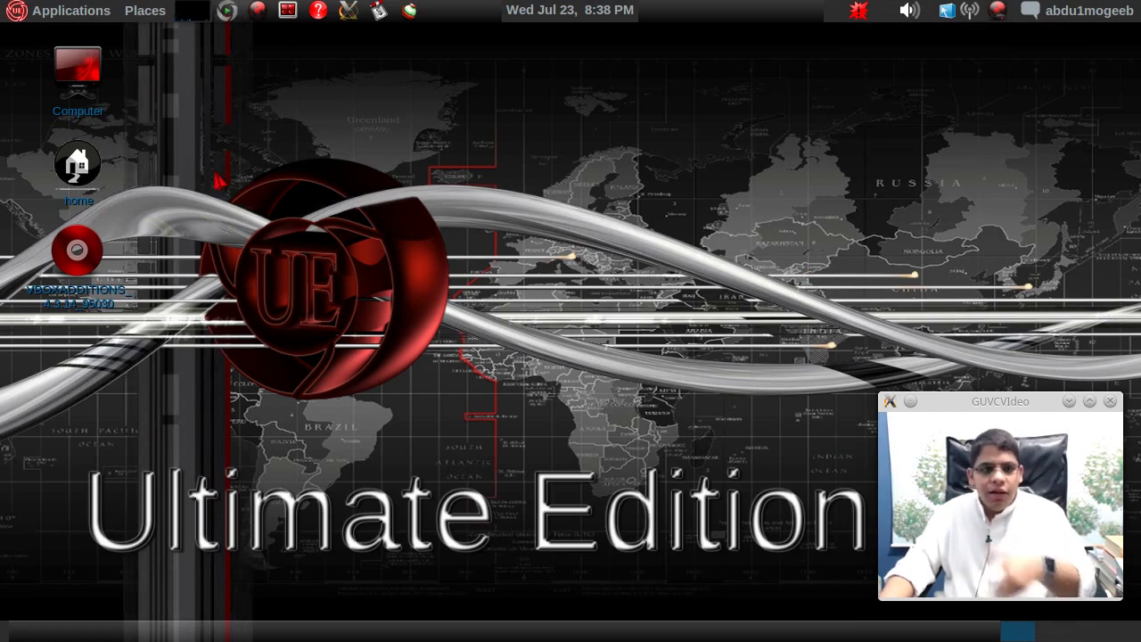
- Launch Shutter from Applications > Accessories
left_click(64, 11)
mouse_move(72, 34)
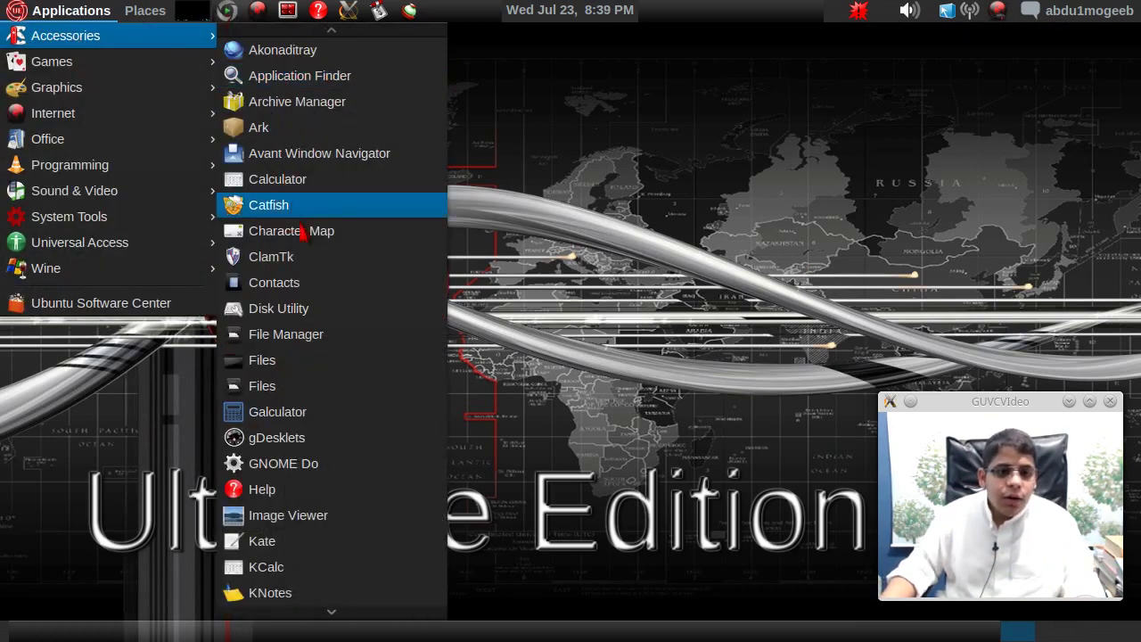
mouse_move(331, 615)
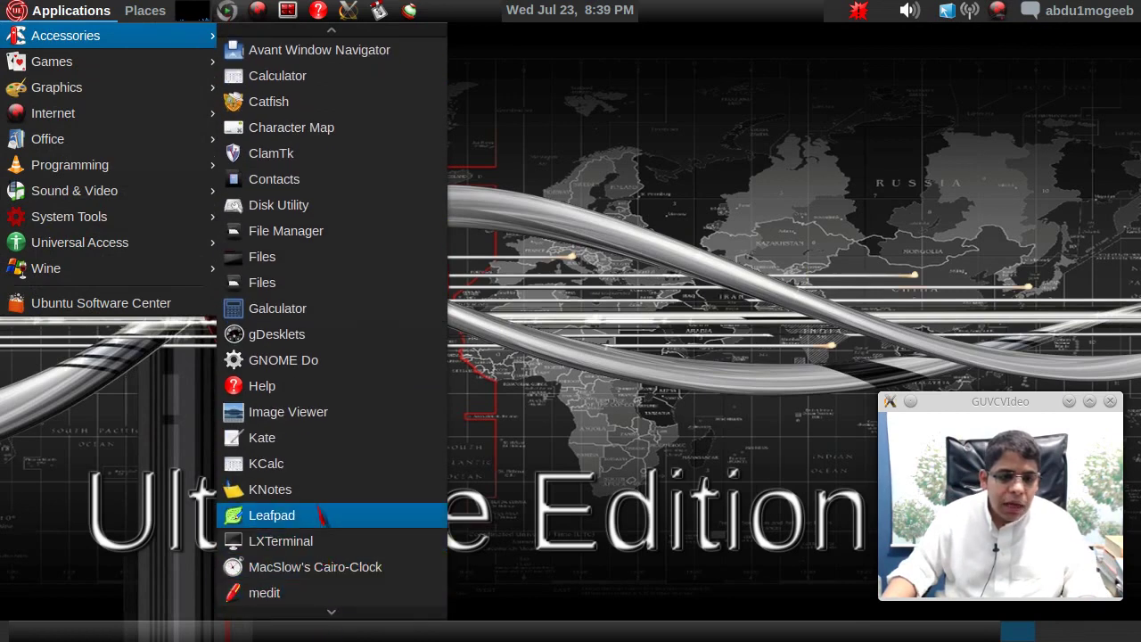
scroll(355, 454, "down", 5)
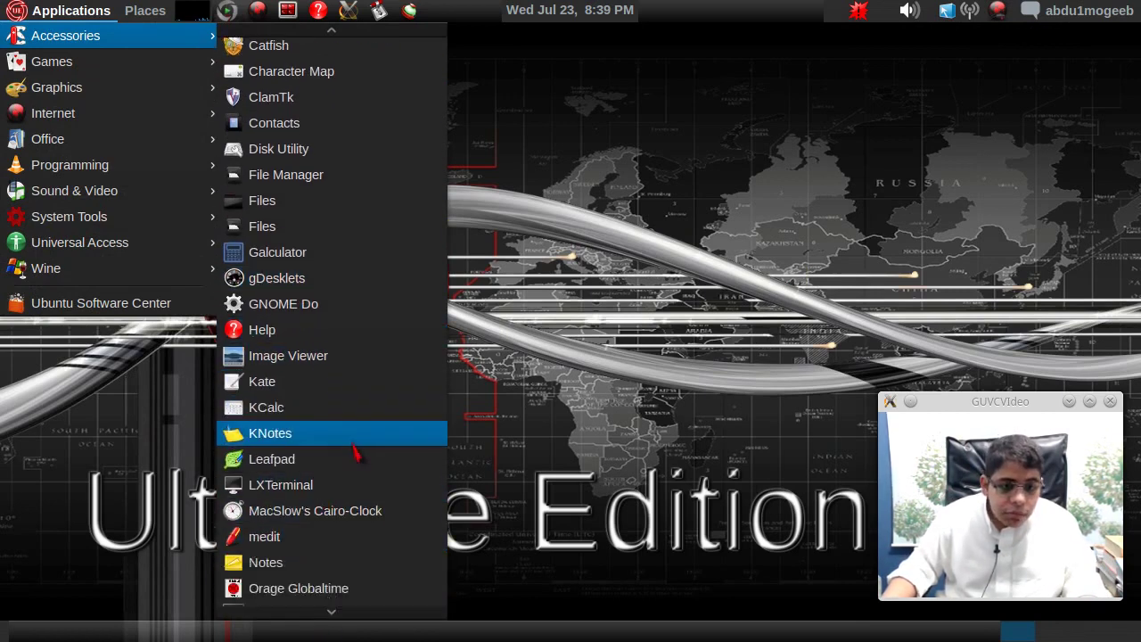
scroll(355, 454, "down", 2)
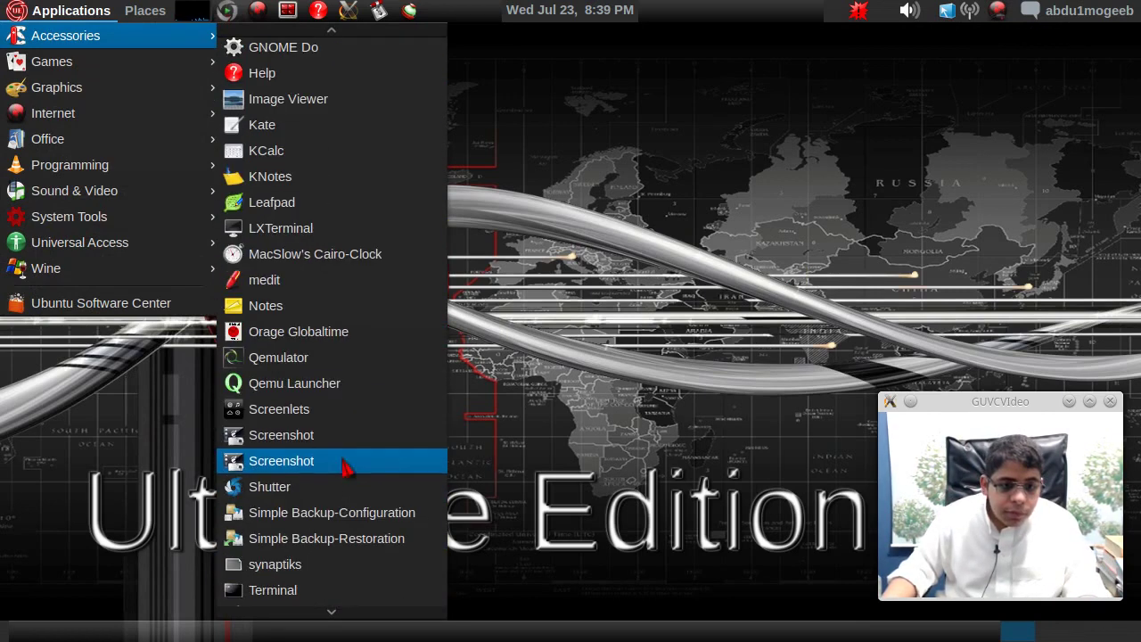
left_click(338, 485)
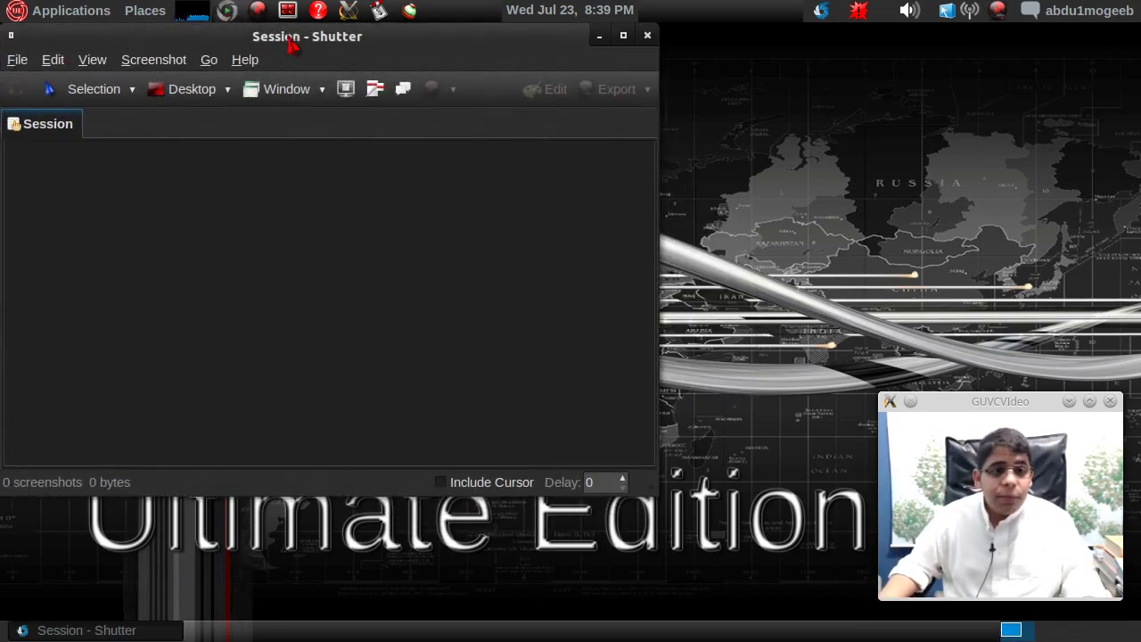
- Capture a 446 x 291 desktop selection as Selection_001.png, then close Shutter
left_click_drag(290, 46, 369, 100)
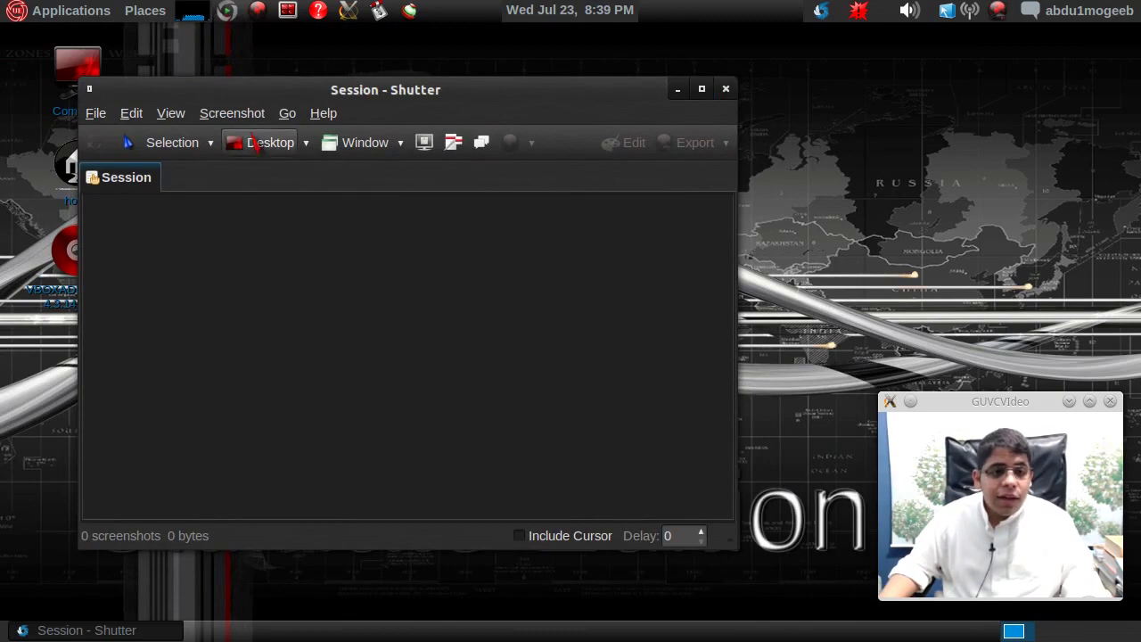
left_click(189, 152)
left_click_drag(315, 121, 714, 381)
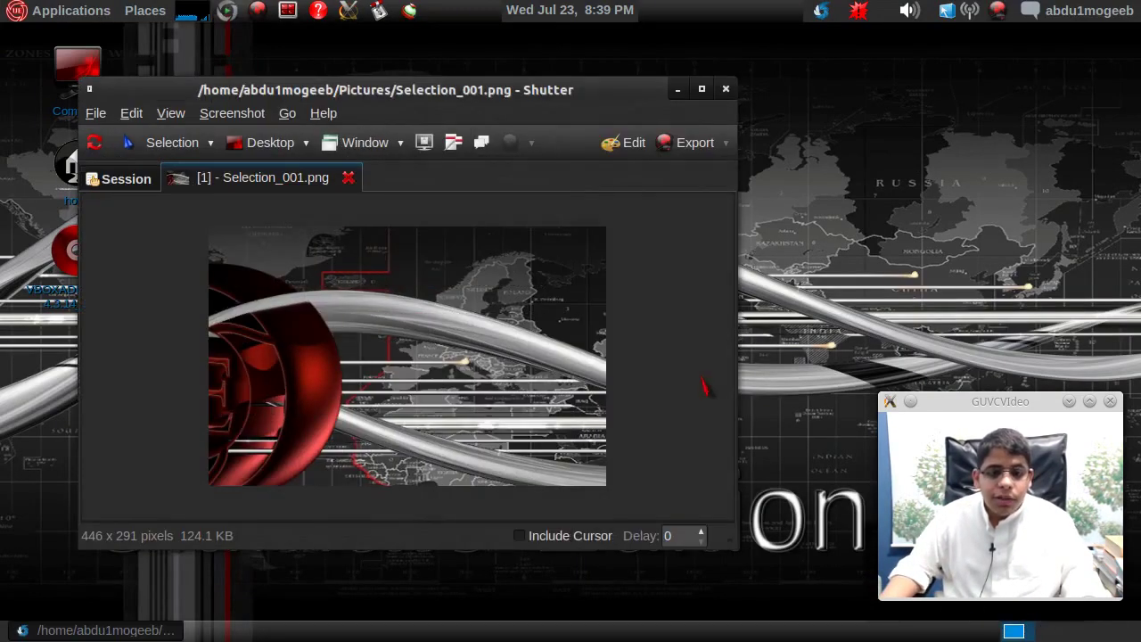
left_click(725, 89)
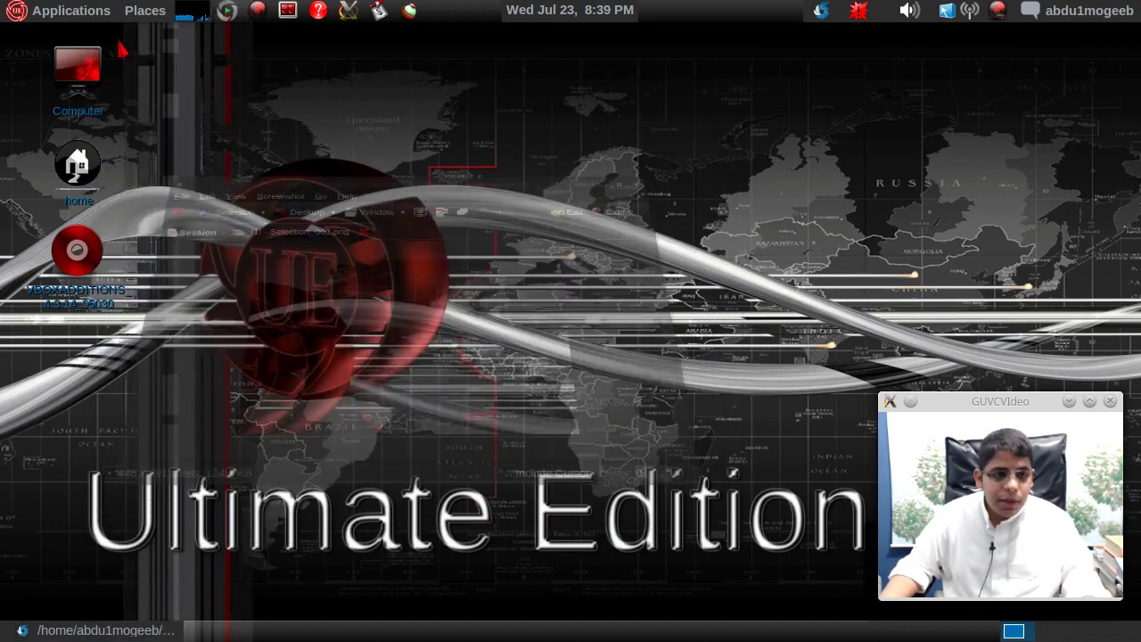
left_click(72, 10)
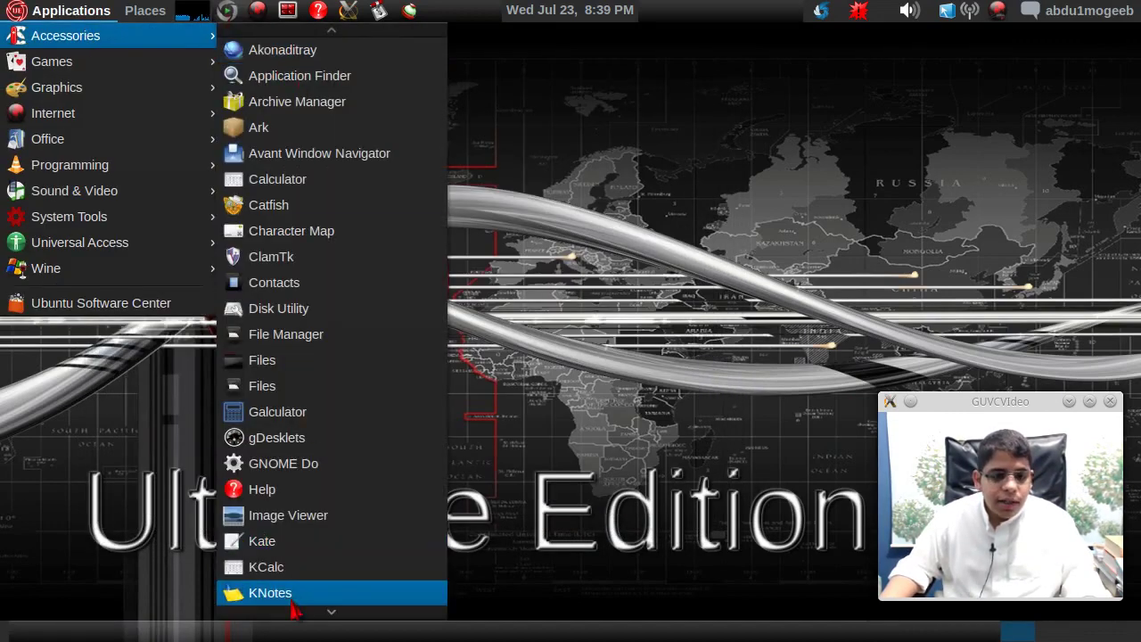
- Browse the Accessories, Graphics, Internet and Office menus, then launch AbiWord from Office
mouse_move(299, 614)
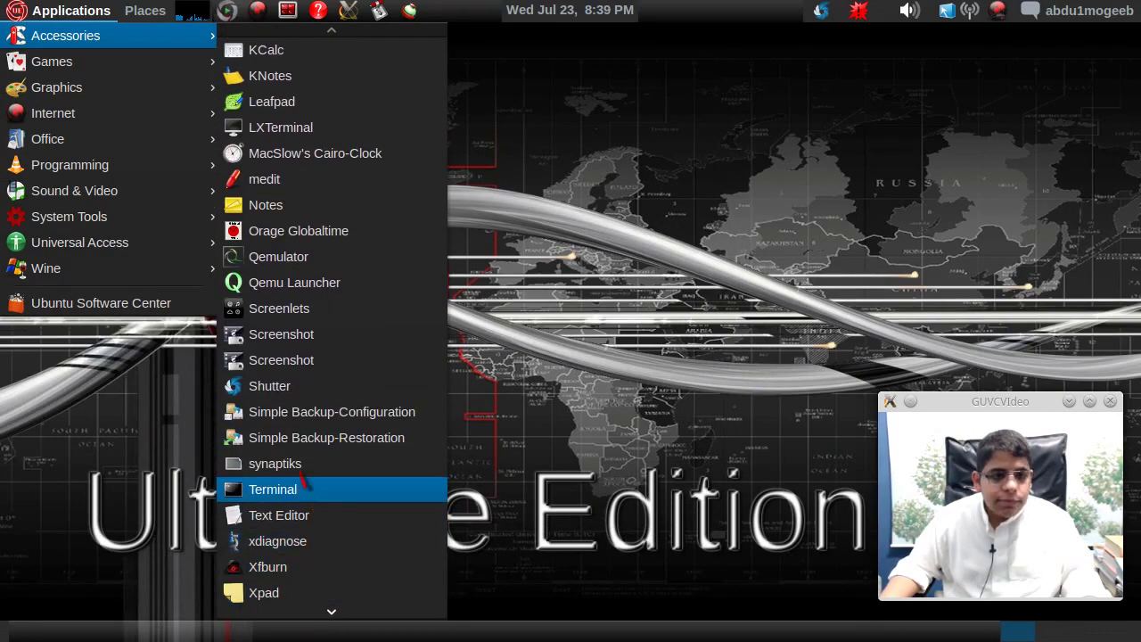
mouse_move(132, 92)
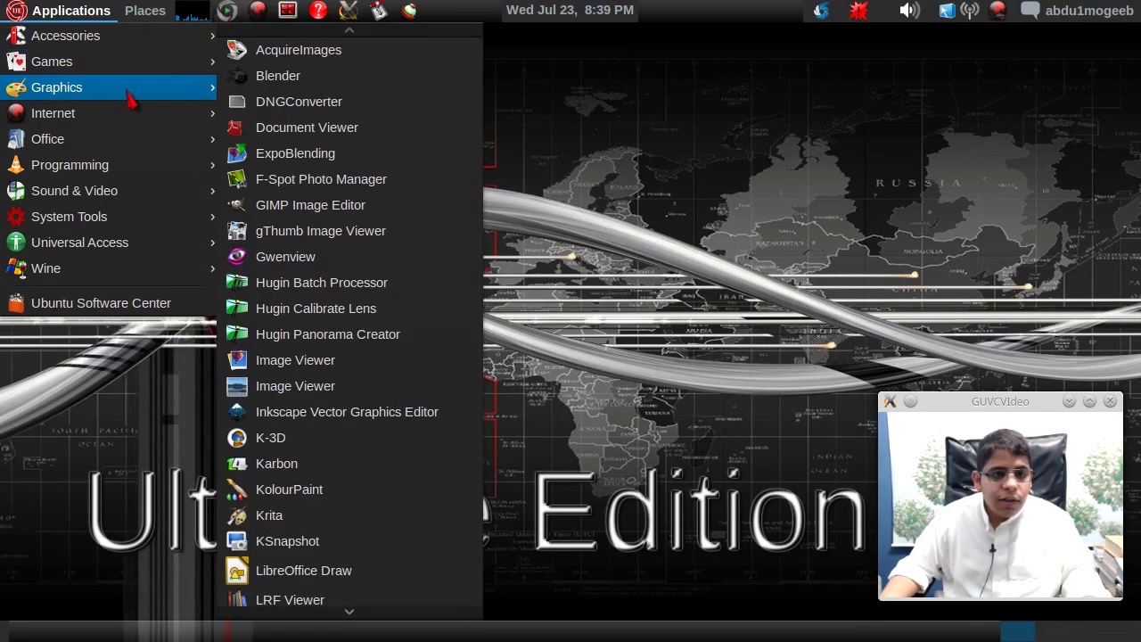
mouse_move(215, 116)
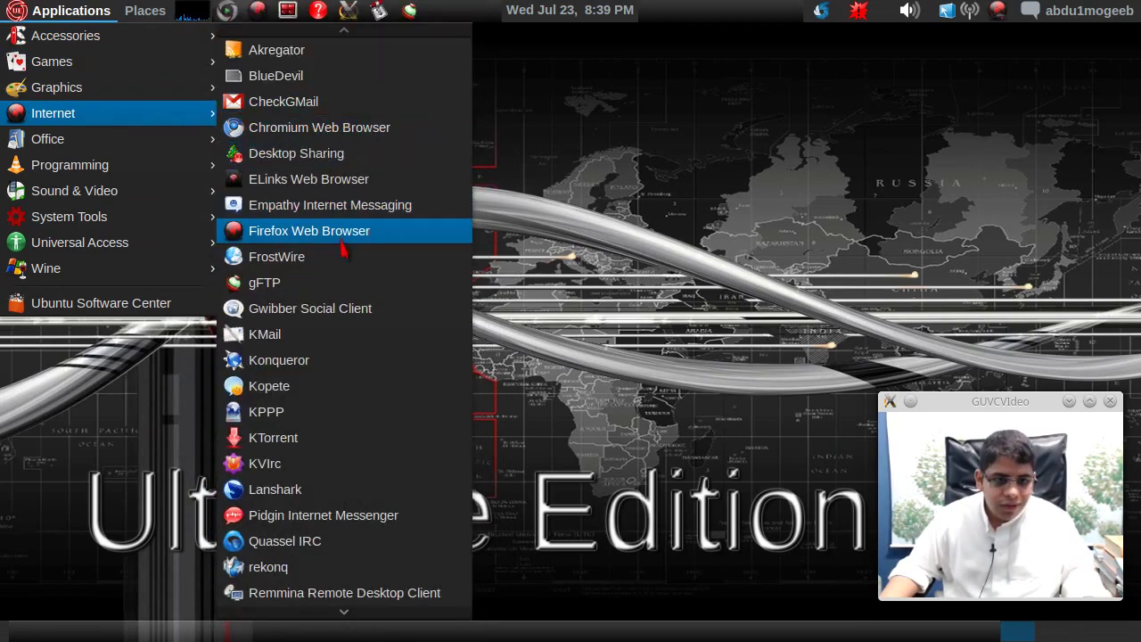
scroll(347, 476, "down", 3)
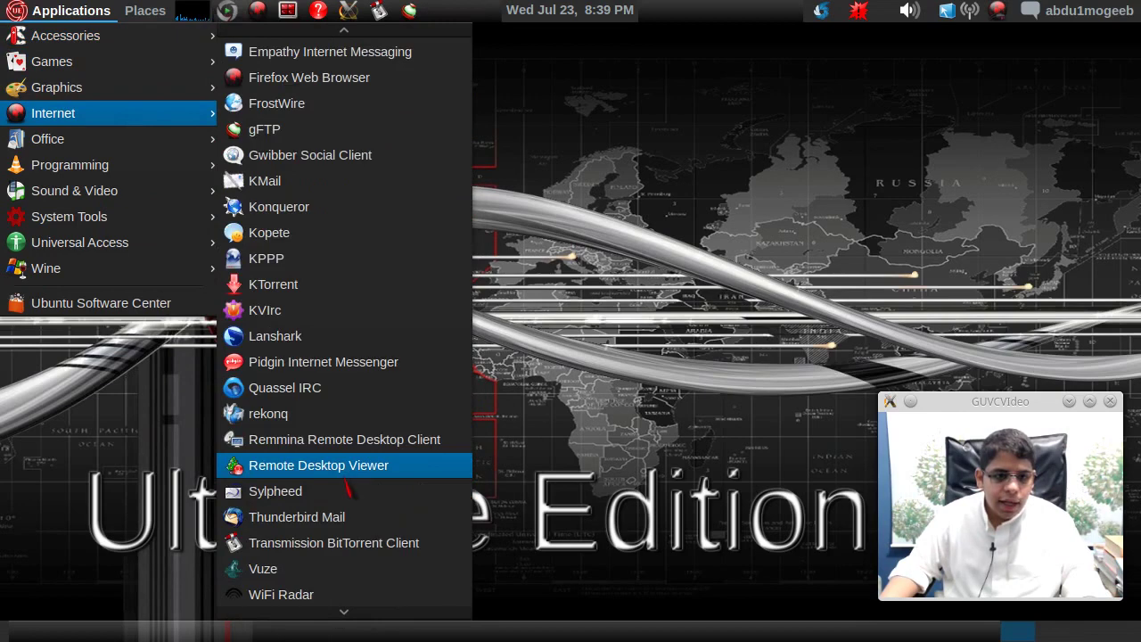
scroll(347, 486, "down", 2)
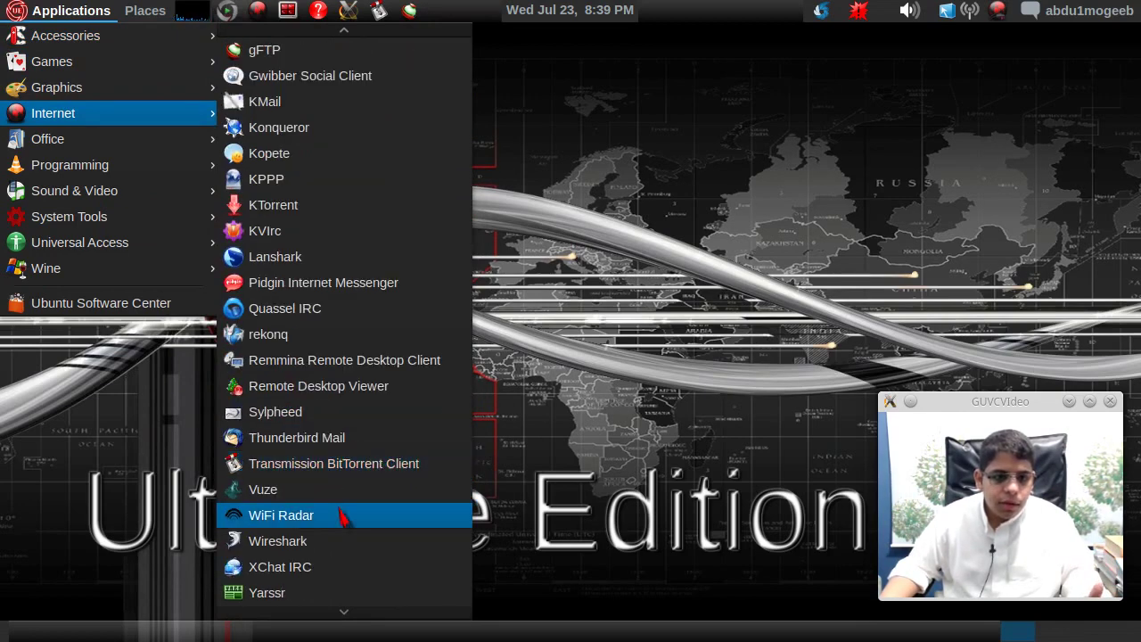
scroll(345, 517, "up", 5)
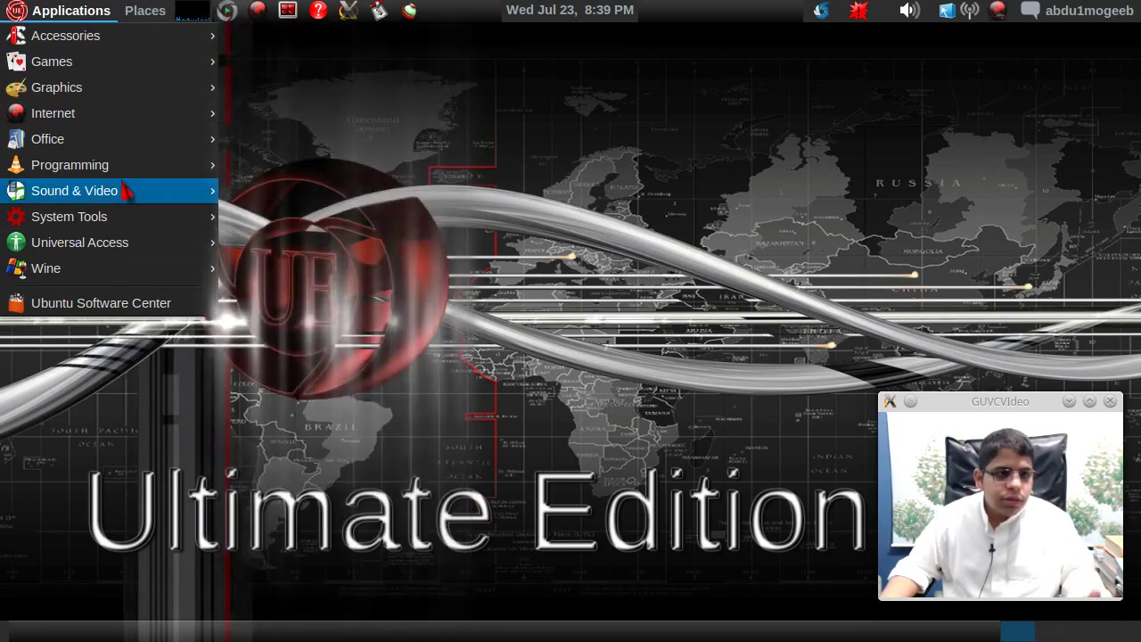
mouse_move(104, 152)
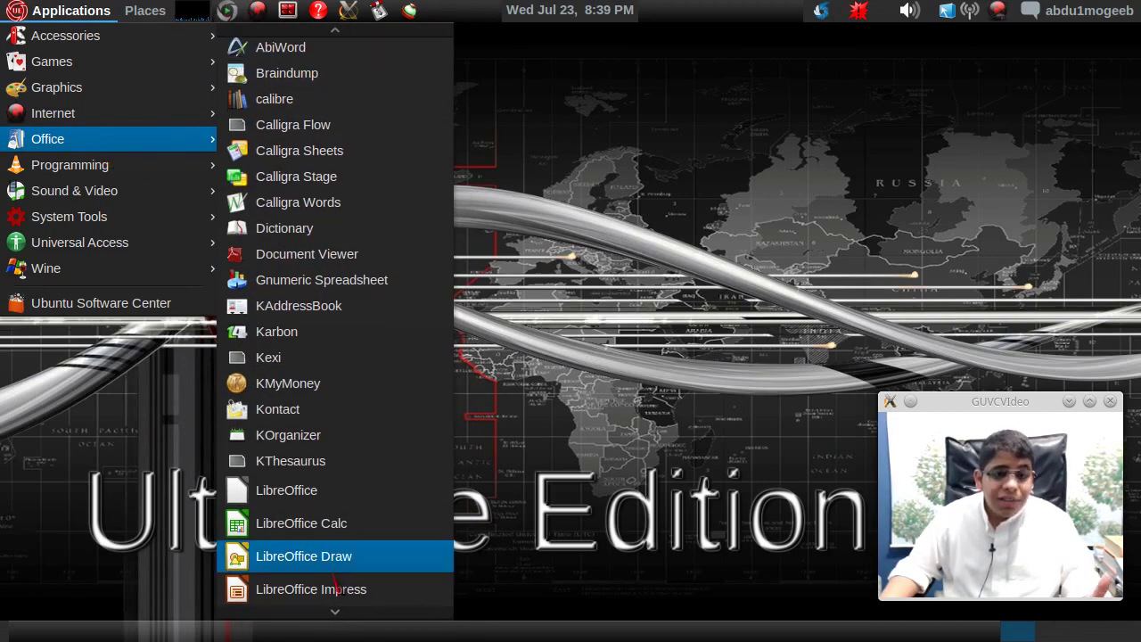
scroll(333, 607, "down", 4)
scroll(330, 611, "up", 4)
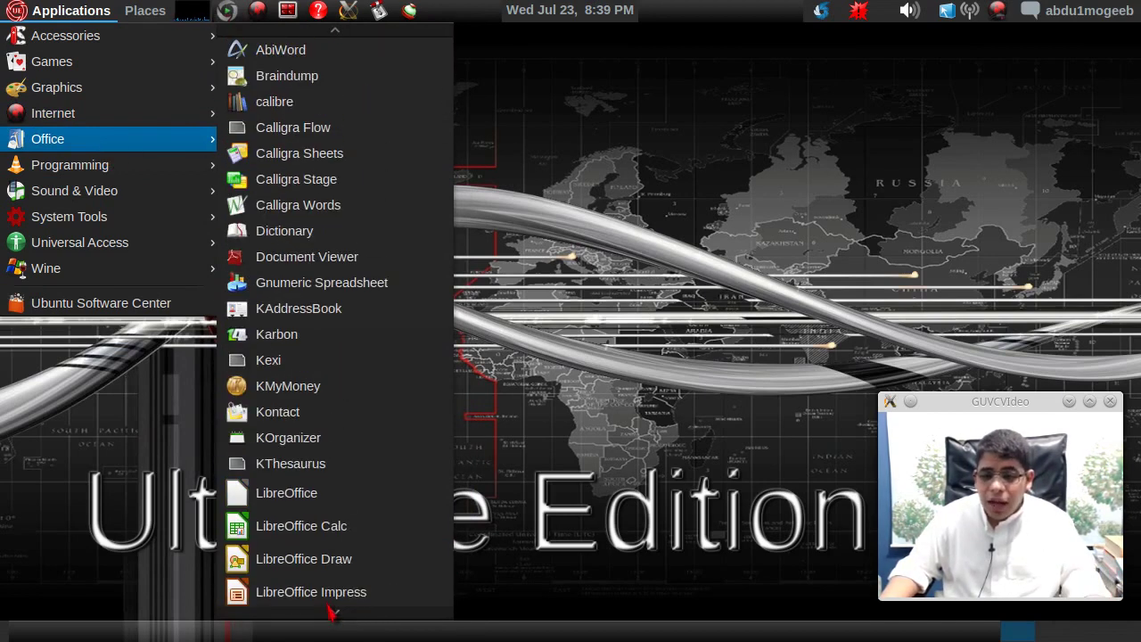
left_click(294, 62)
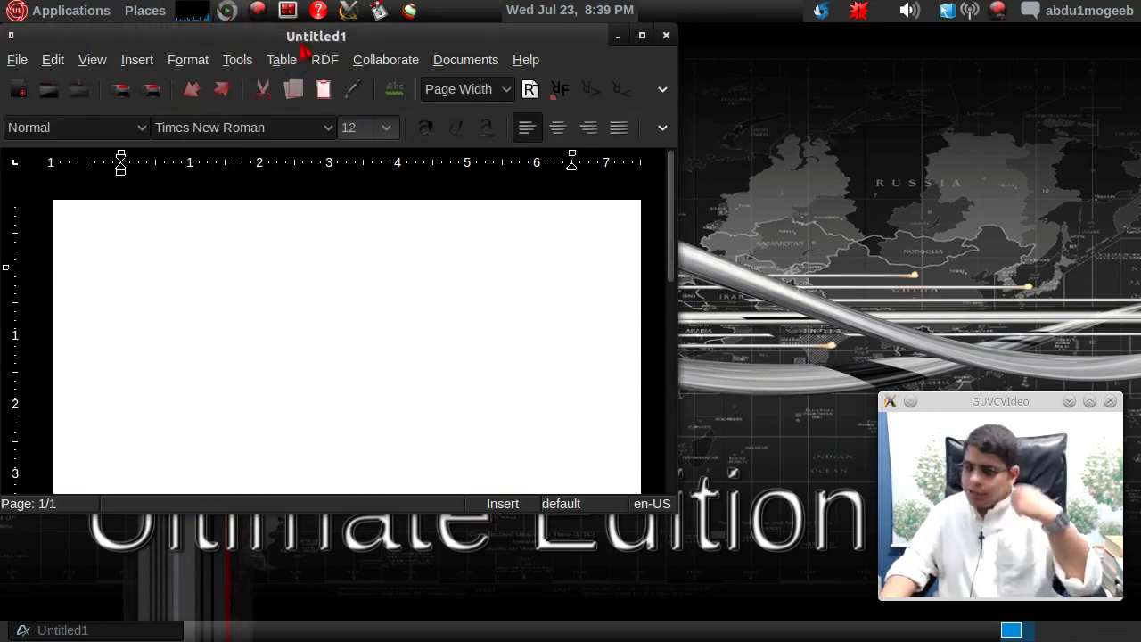
- Centre AbiWord's blank Untitled1 window, close AbiWord, and bring up the Applications menu
left_click_drag(294, 34, 442, 81)
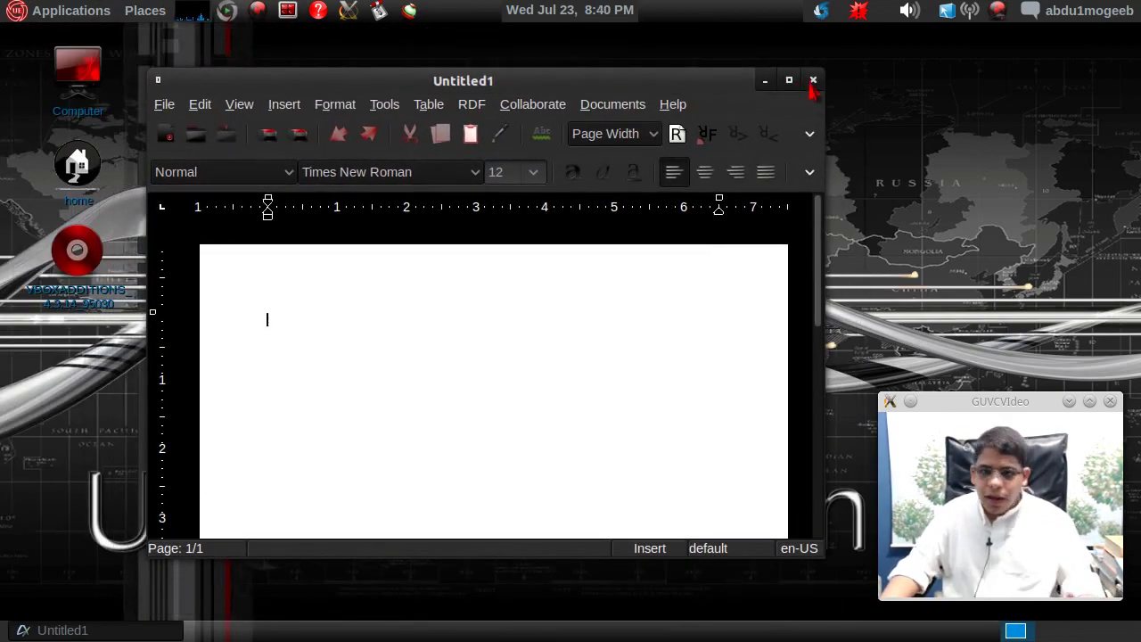
left_click(813, 80)
left_click(72, 10)
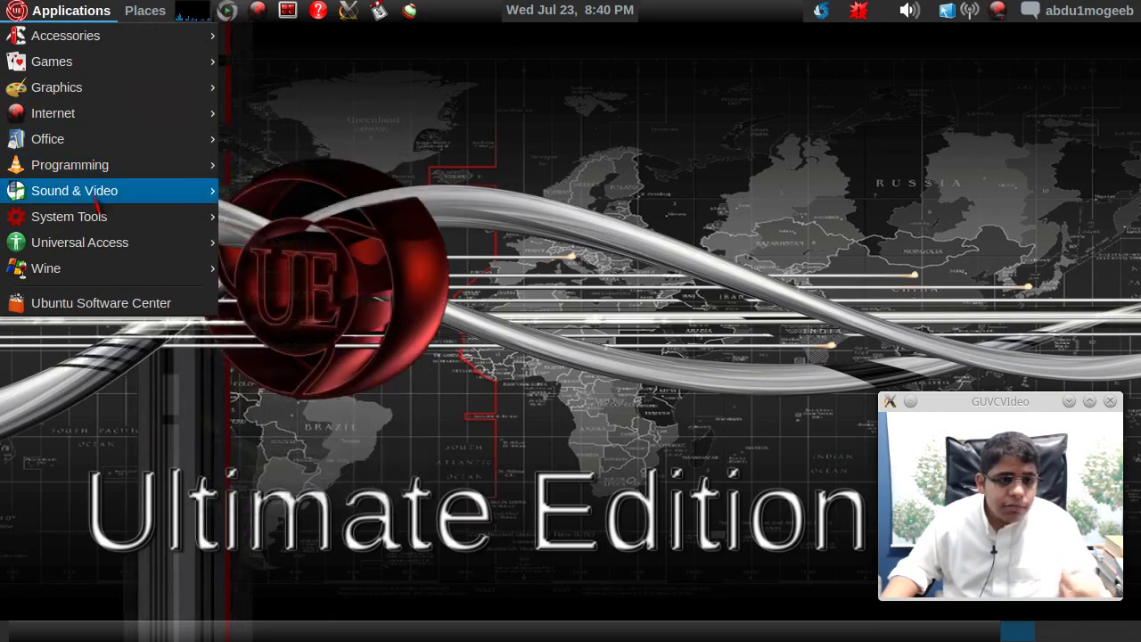
- Launch Synaptic Package Manager from Applications > System Tools > Administration
mouse_move(96, 206)
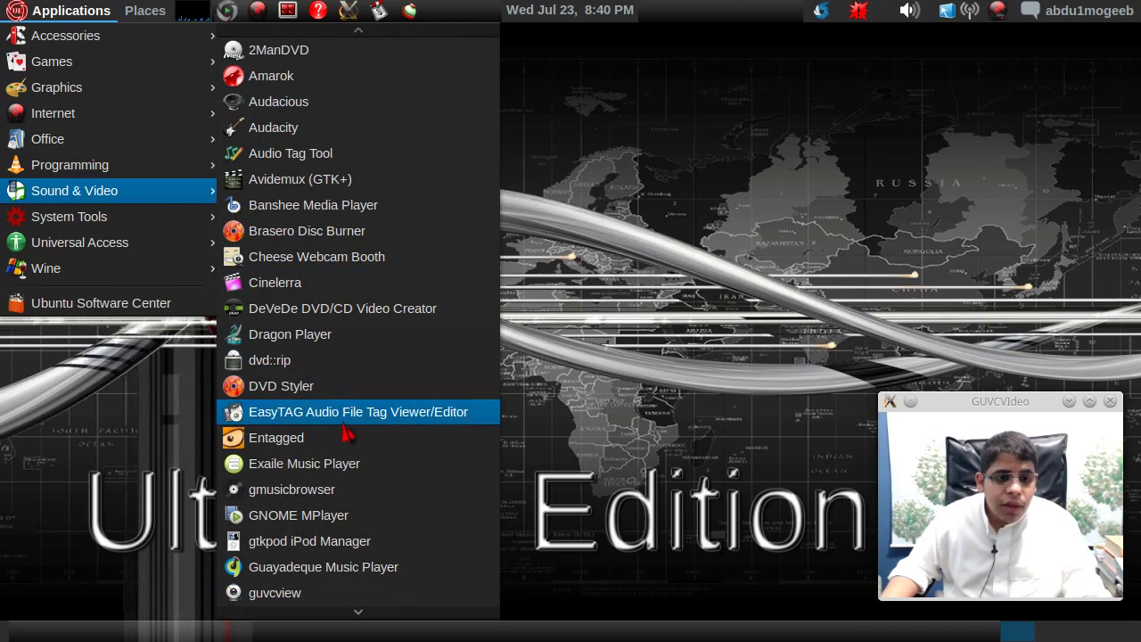
scroll(344, 443, "down", 5)
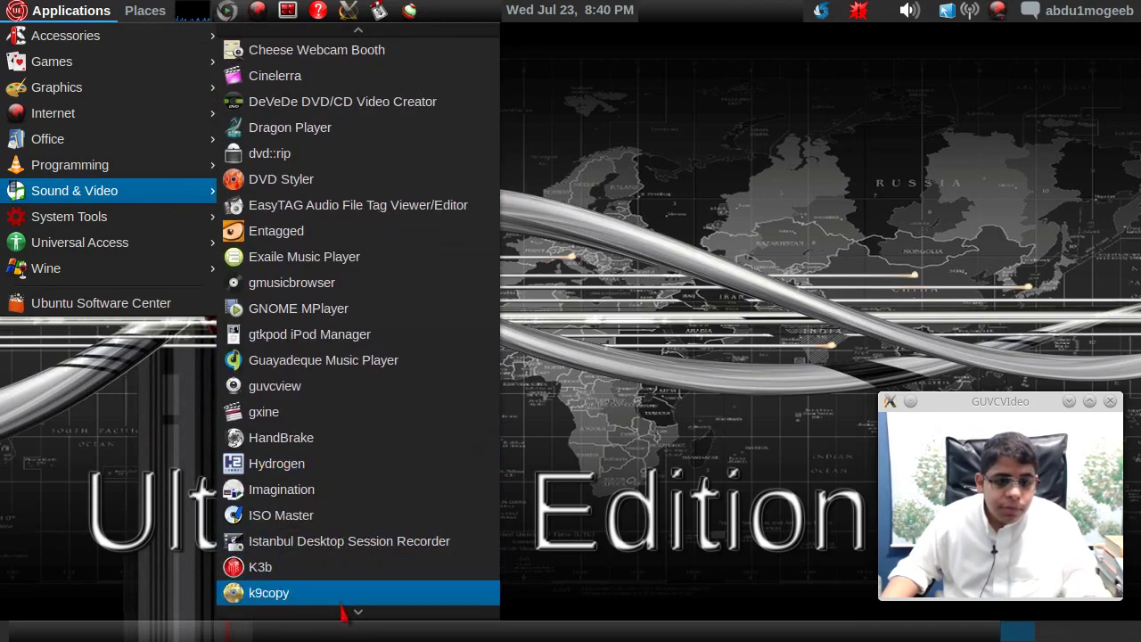
scroll(344, 630, "down", 8)
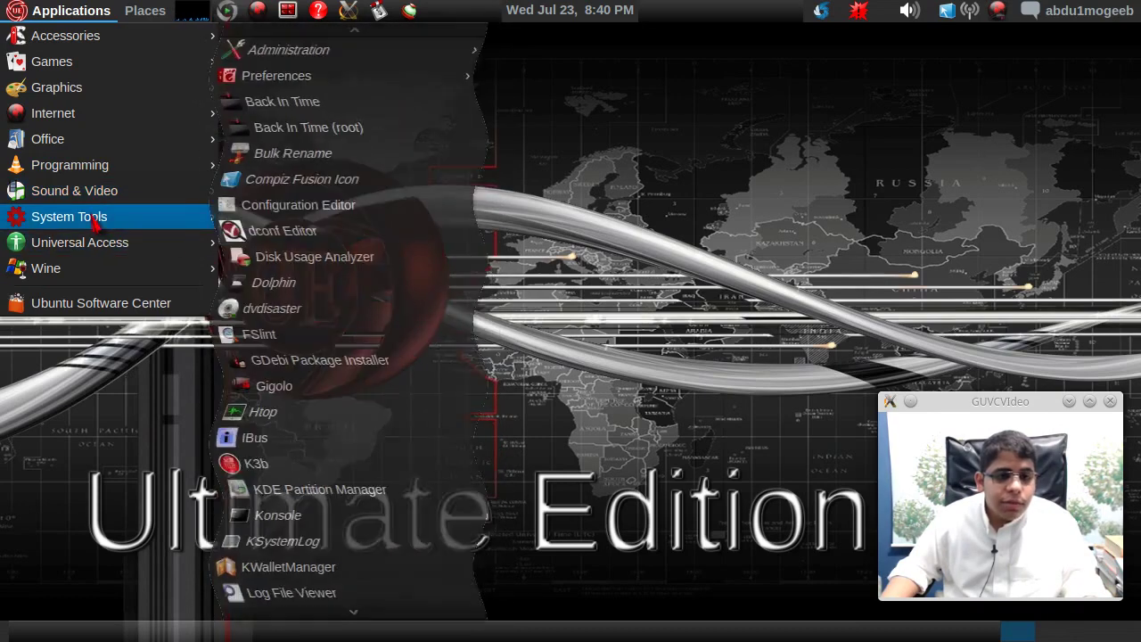
mouse_move(364, 51)
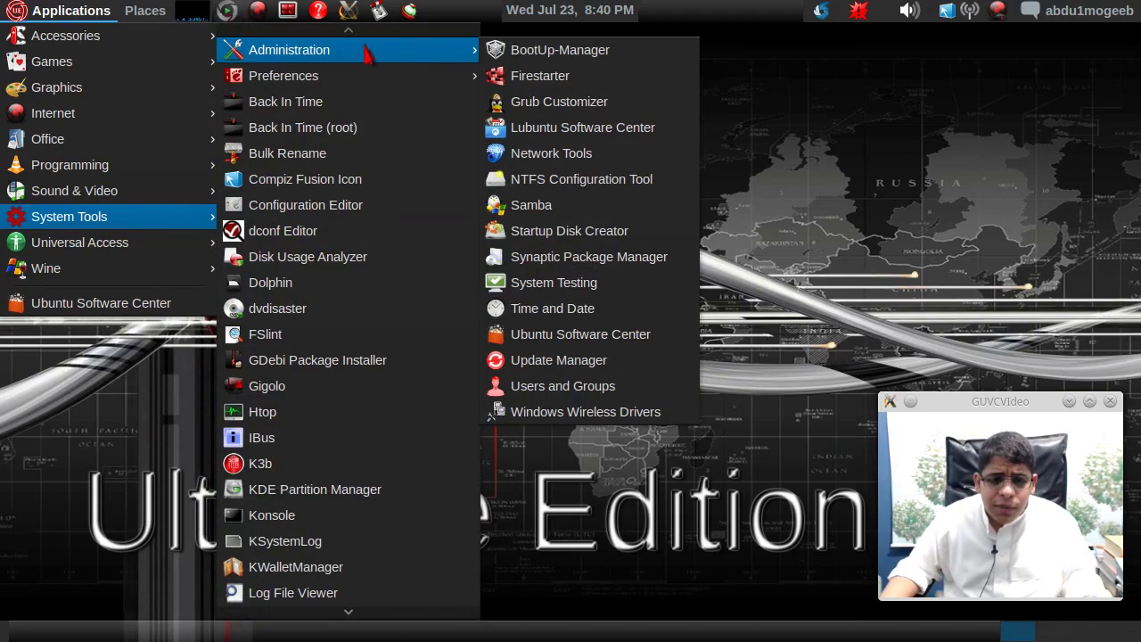
left_click(673, 259)
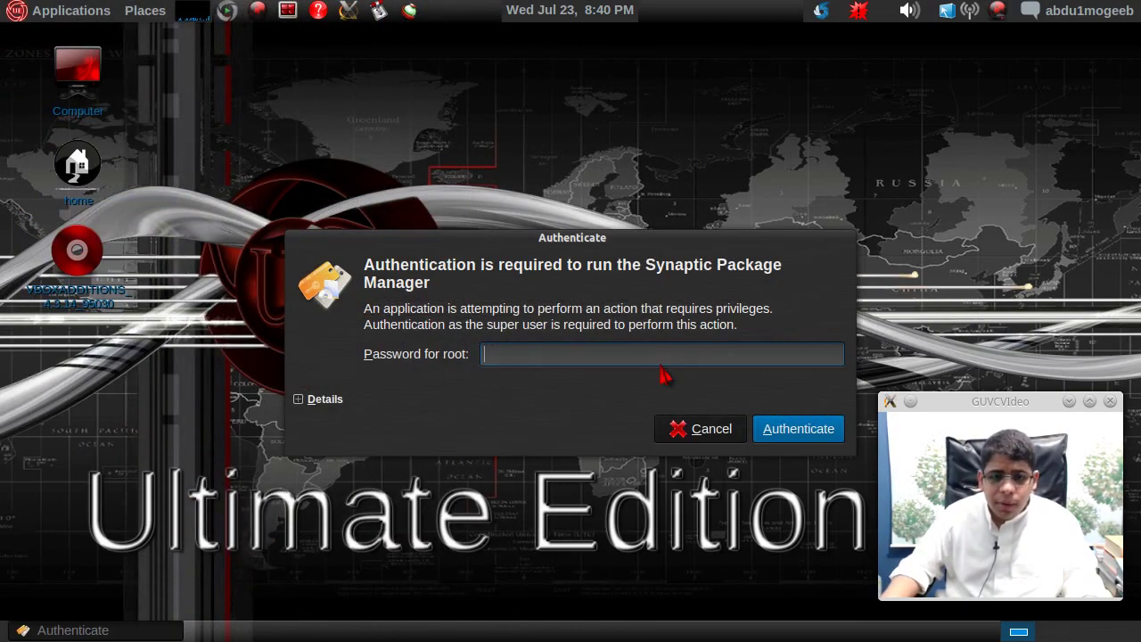
- Authenticate with the root password, dismiss the Quick Introduction, and maximize Synaptic
type("••••")
key("Return")
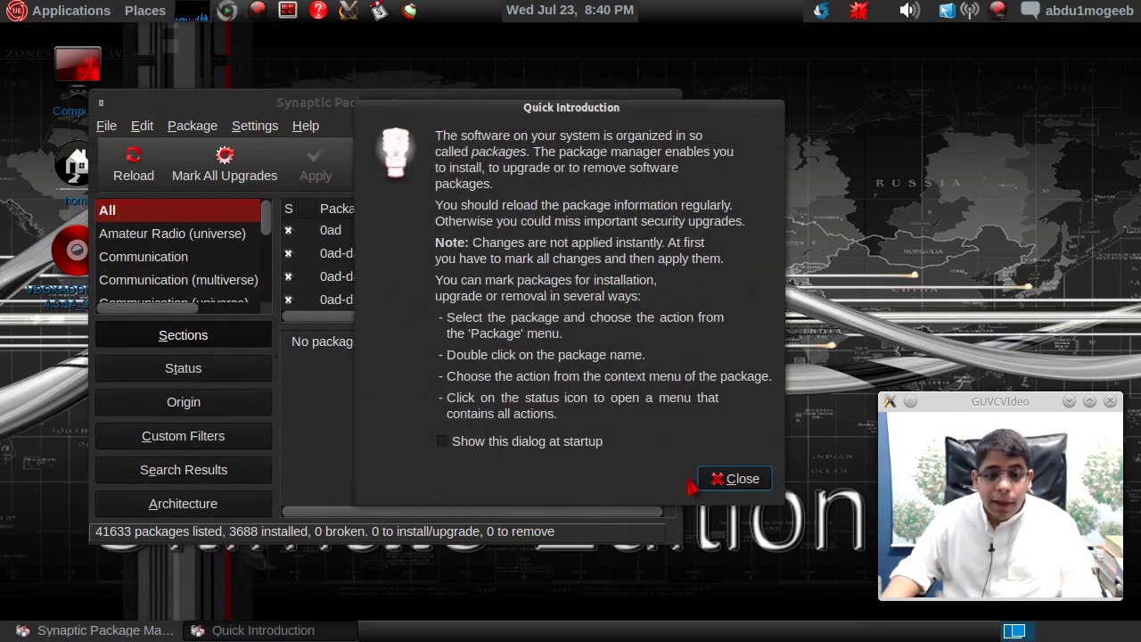
left_click(714, 481)
left_click(646, 102)
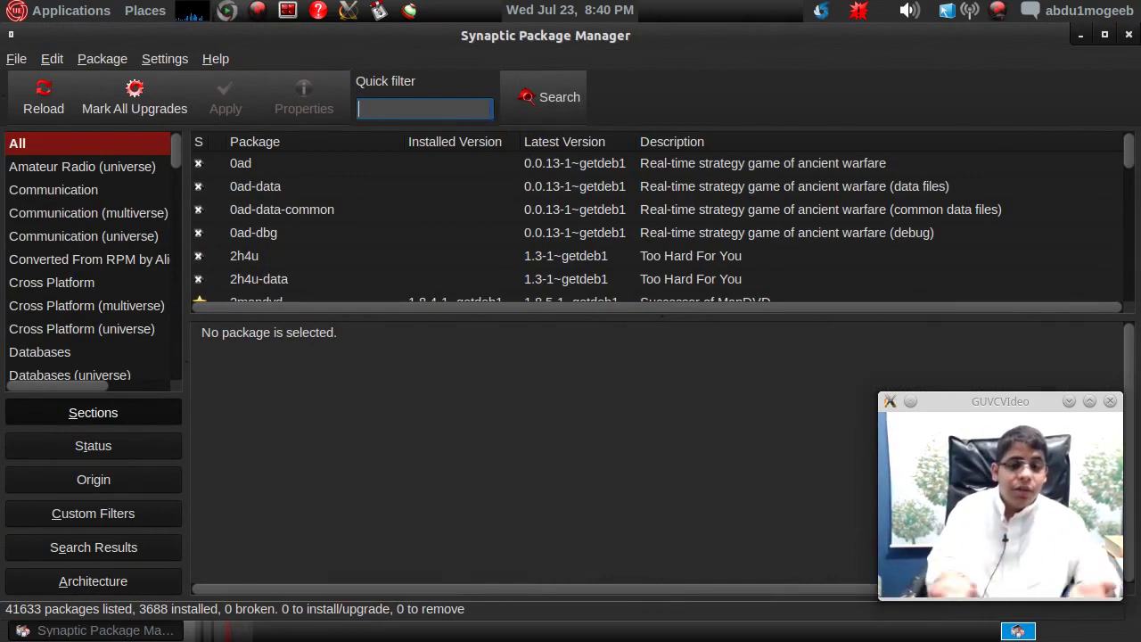
- Filter packages for gimp, check the installed GIMP 2.6.12 status, then close Synaptic
type("gimp")
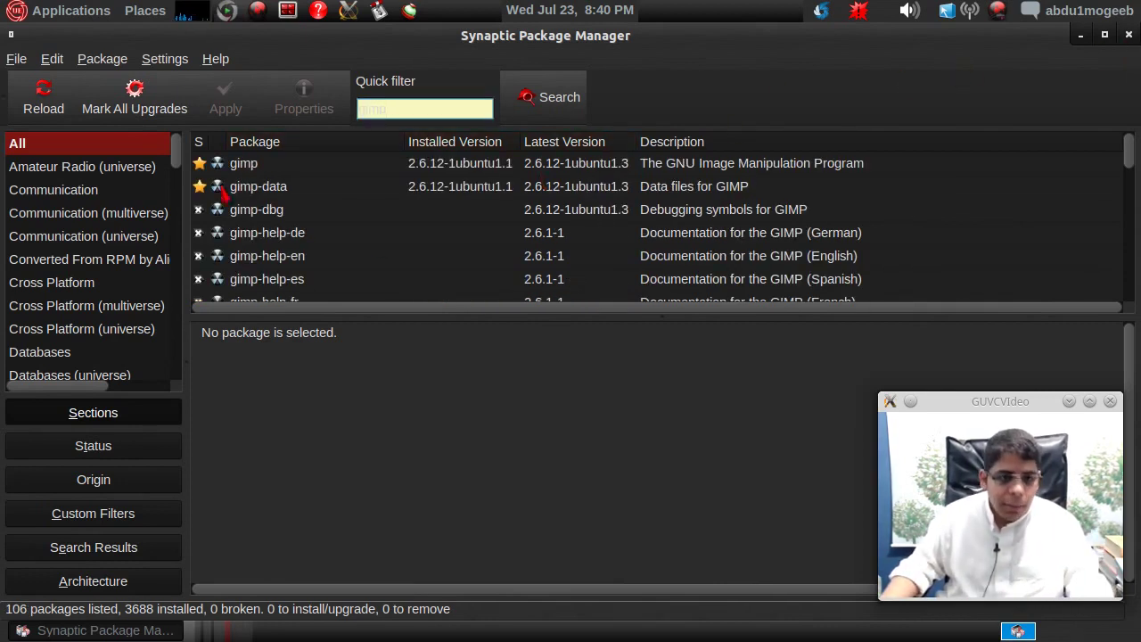
left_click(202, 164)
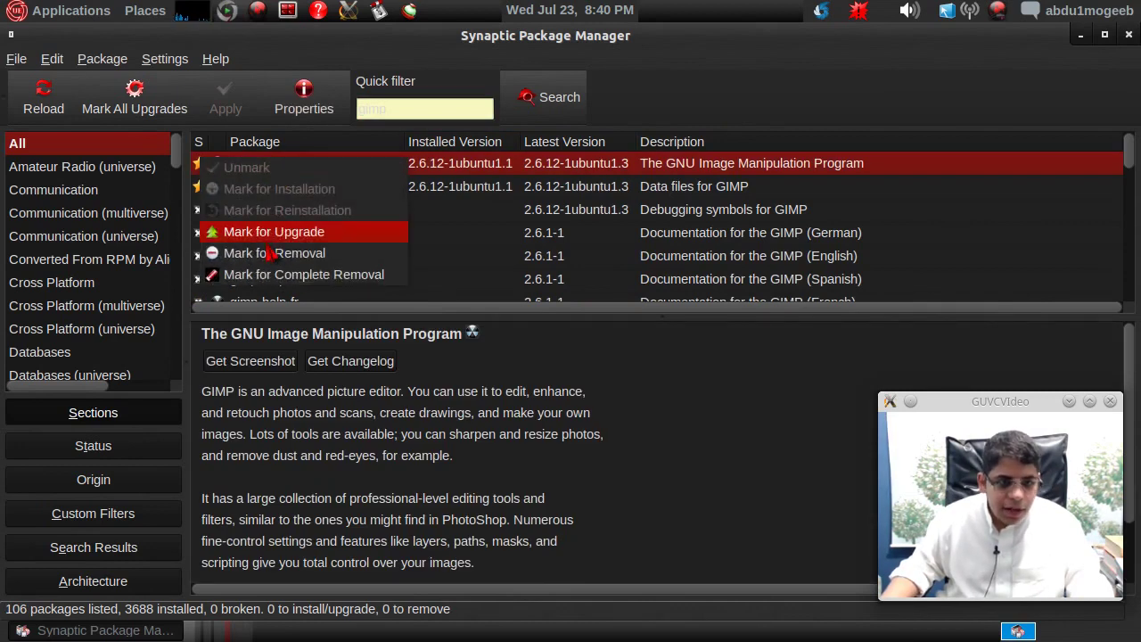
left_click(637, 202)
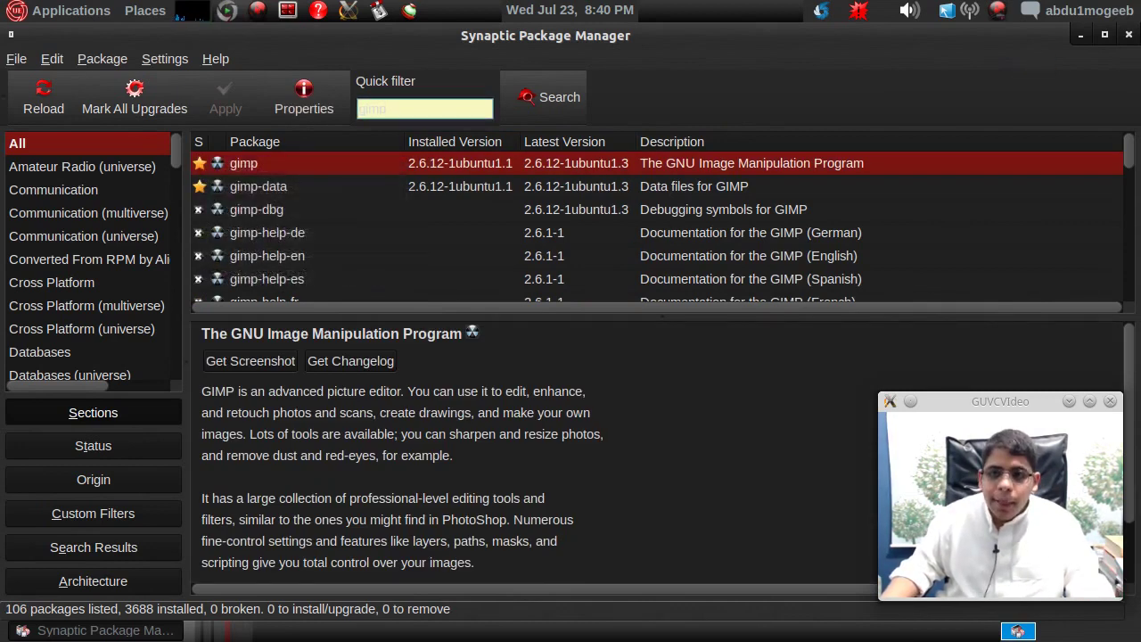
left_click(1129, 34)
- Open Ubuntu Software Center to its All Software page, close it, and dismiss a desktop menu
left_click(50, 11)
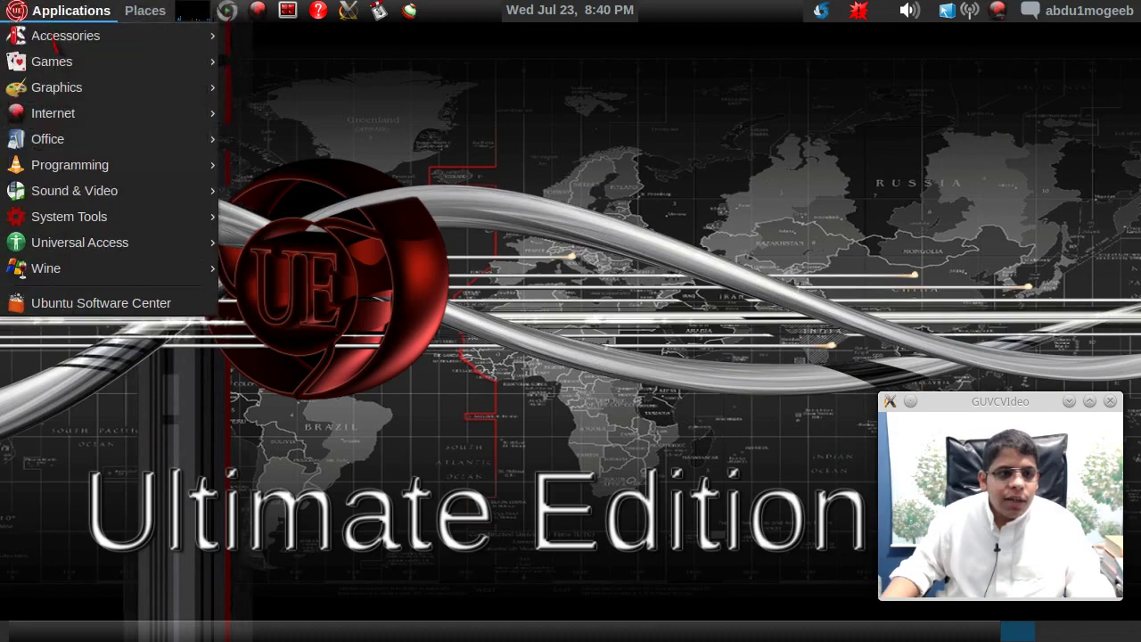
left_click(60, 303)
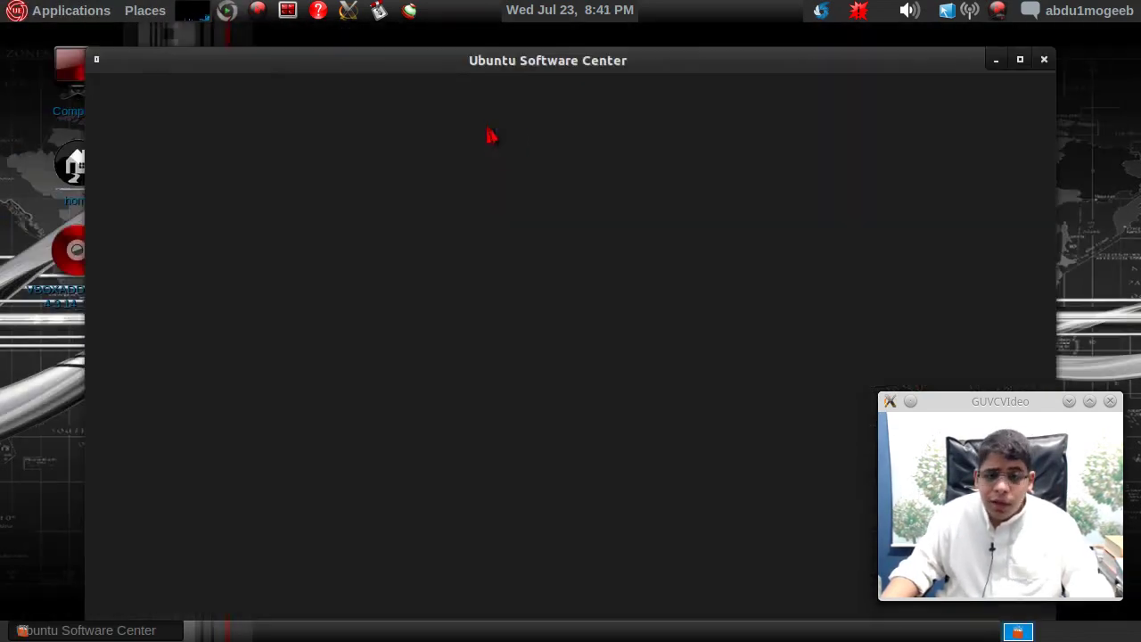
left_click_drag(531, 61, 474, 42)
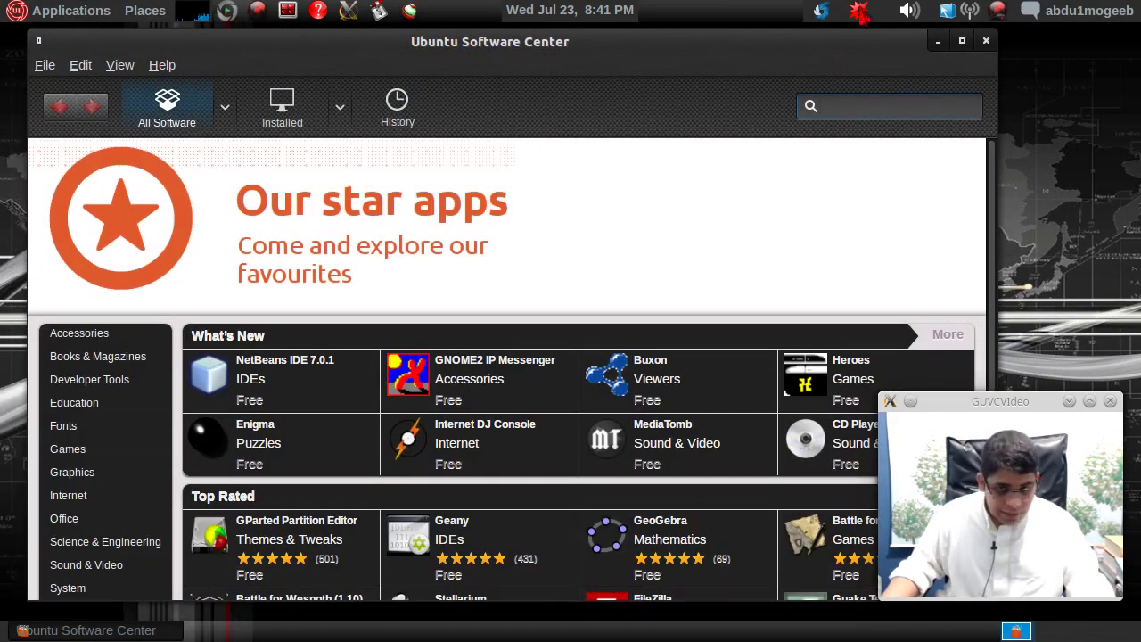
left_click(989, 41)
right_click(572, 111)
left_click(344, 111)
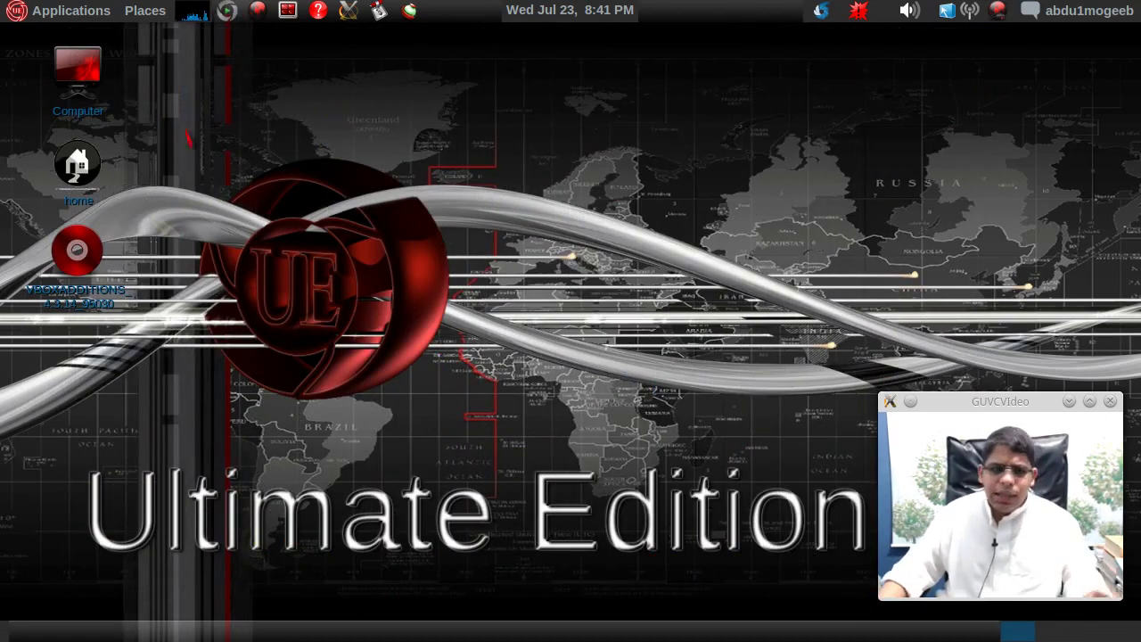
double_click(78, 72)
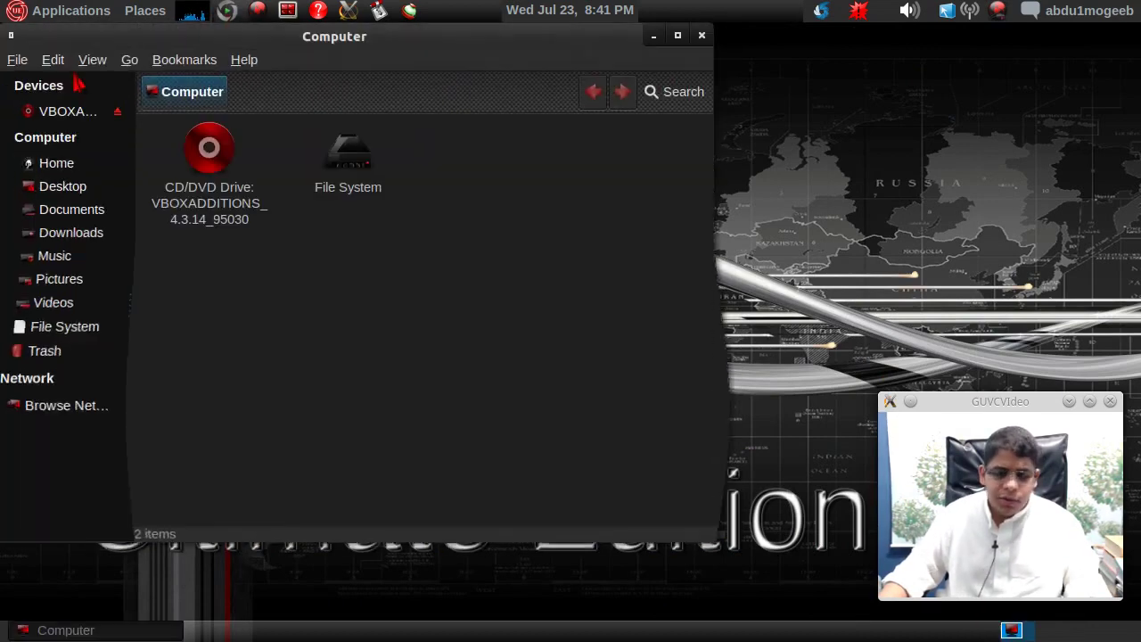
left_click_drag(580, 46, 743, 80)
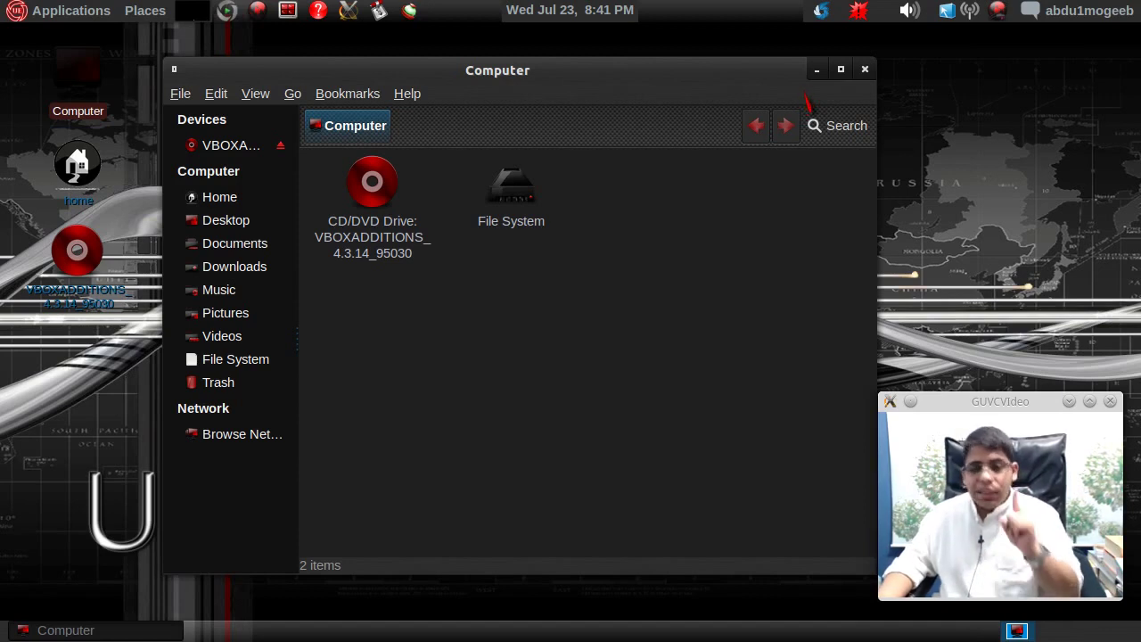
left_click(865, 69)
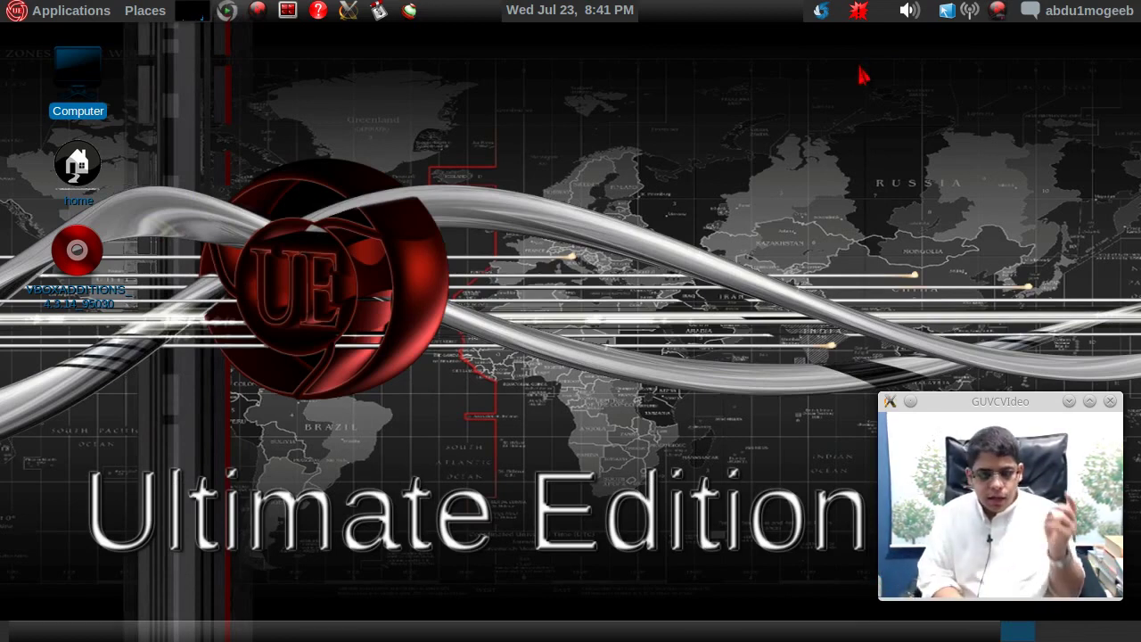
- Leave VirtualBox full-screen mode with Right Ctrl+F so the guest runs in a window
key("Control_R+f")
mouse_move(862, 72)
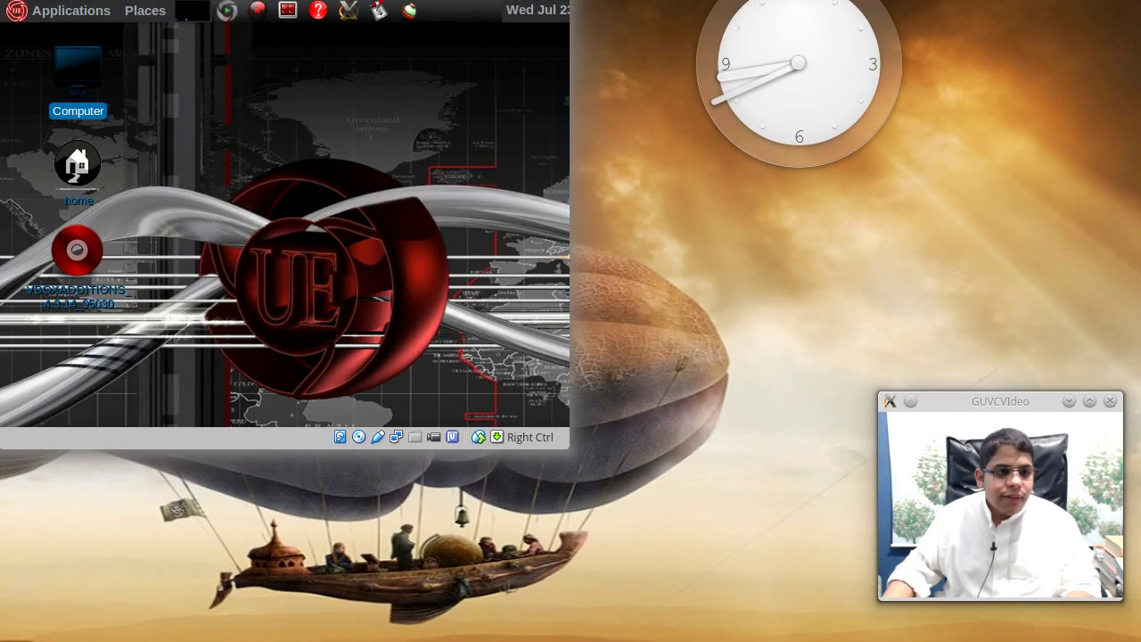
- Switch the guest to the tty2 console and log in as root
key("Control_R+Home")
key("Down")
key("Return")
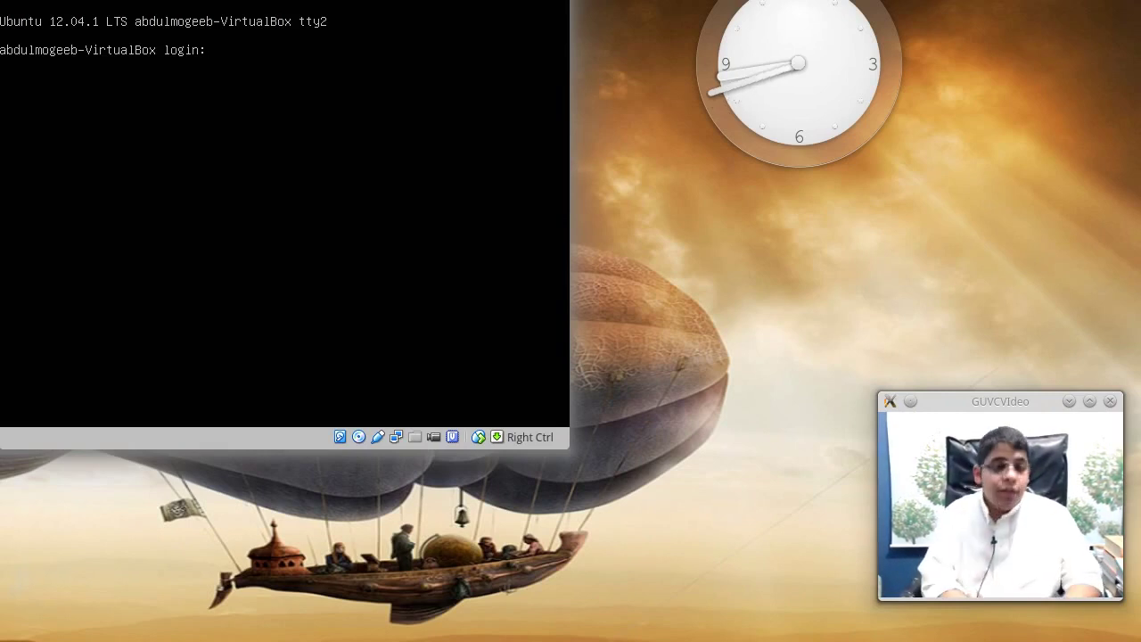
type("oot")
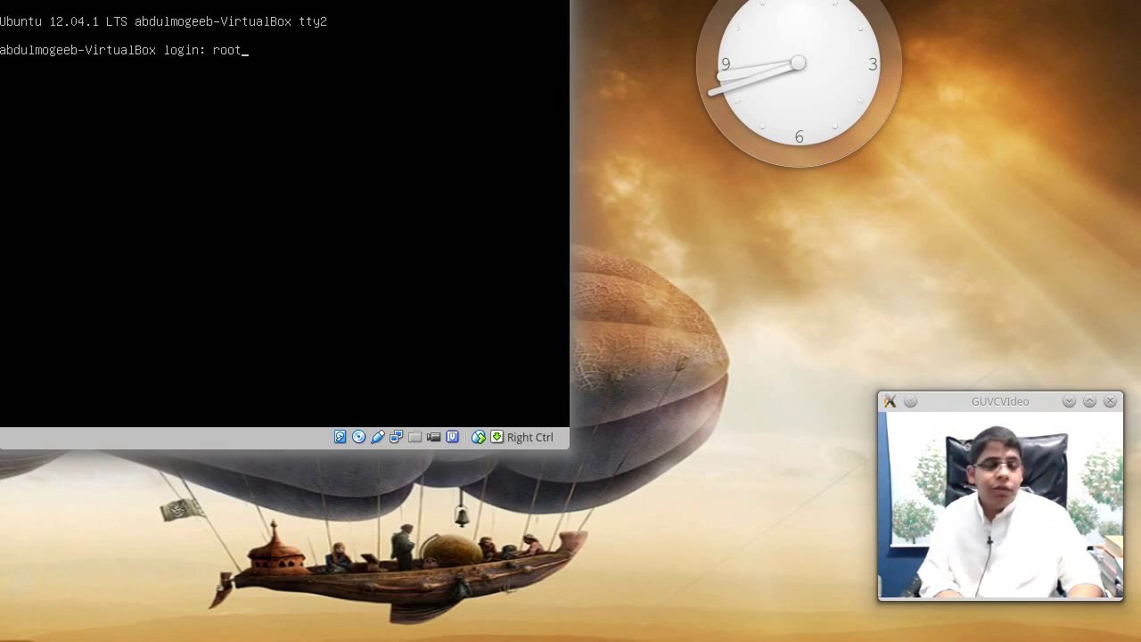
key("Return")
key("Return")
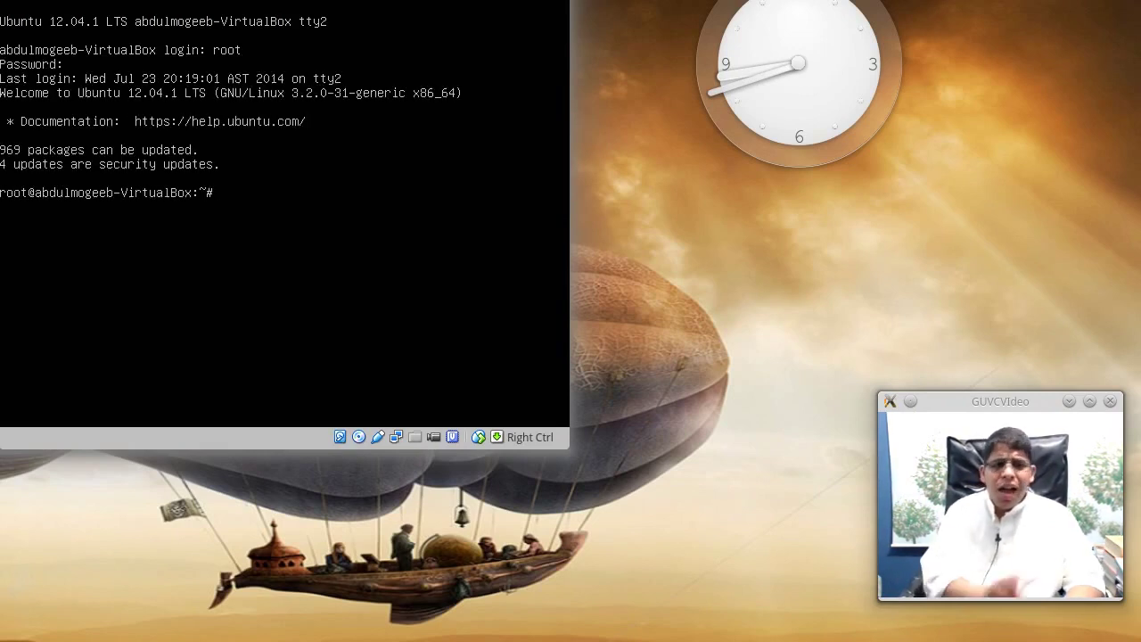
- Restart lightdm with 'service lightdm restart'
type("service")
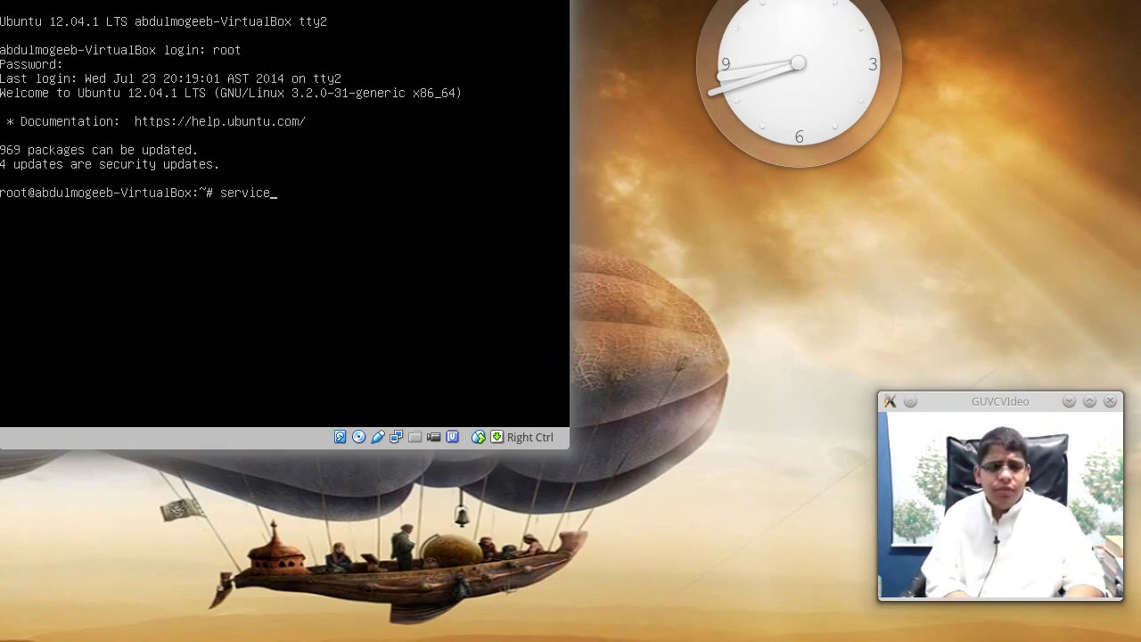
type(" restart")
key("BackSpace")
key("BackSpace")
key("BackSpace")
key("BackSpace")
type("dm restart")
key("Return")
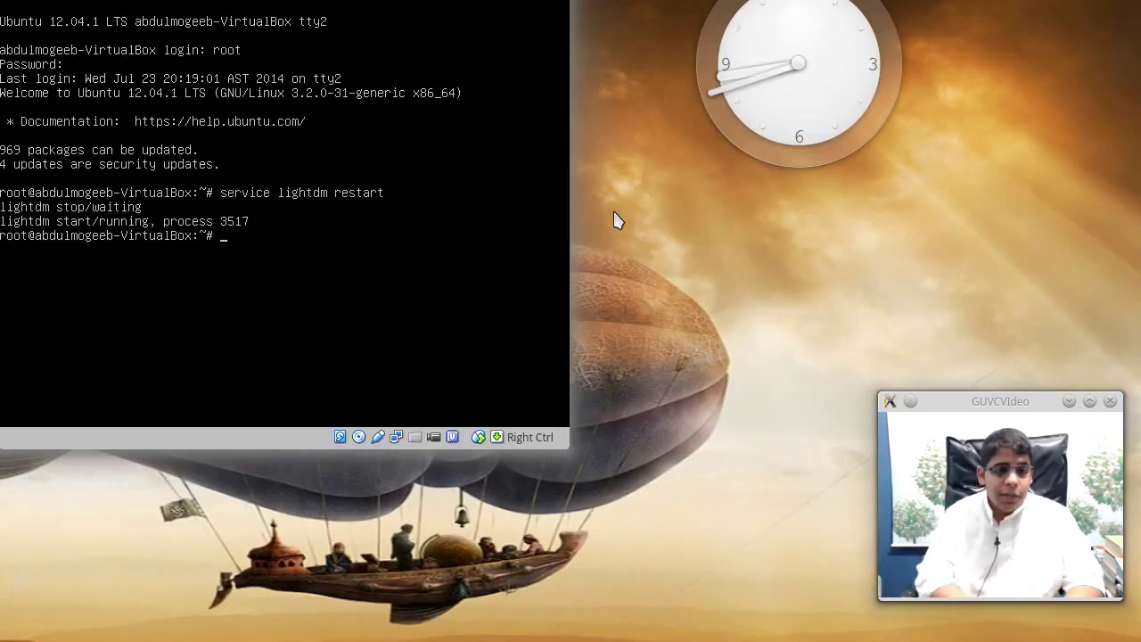
- Run 'dpkg-reconfigure kdm' and highlight kdm as the default display manager
type("dpkg-reconfigure")
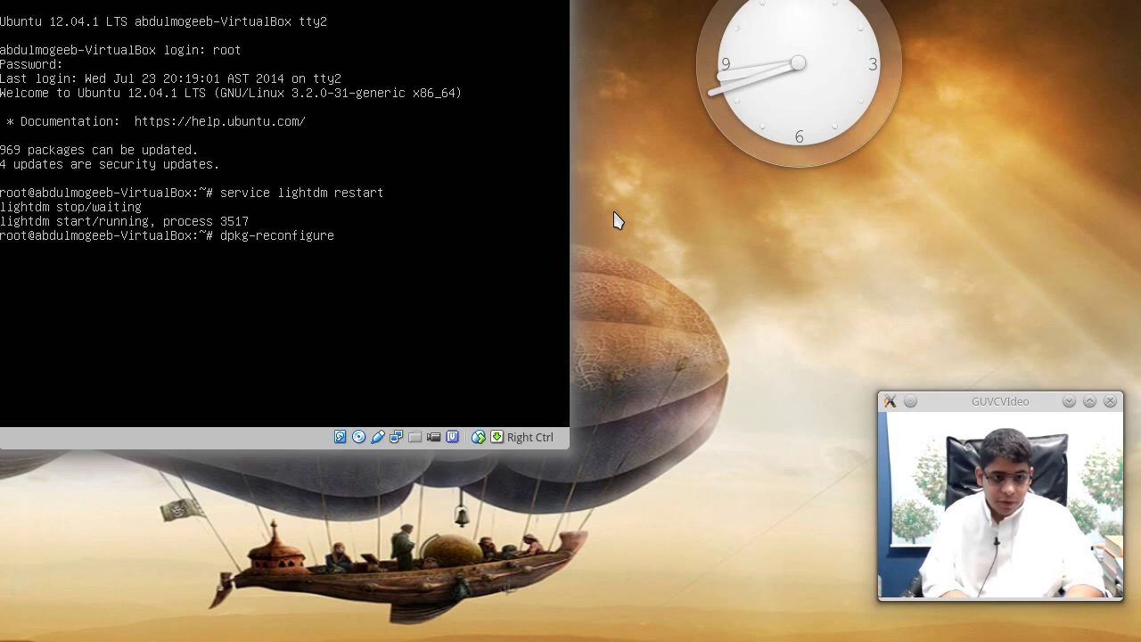
type(" kdm")
key("Return")
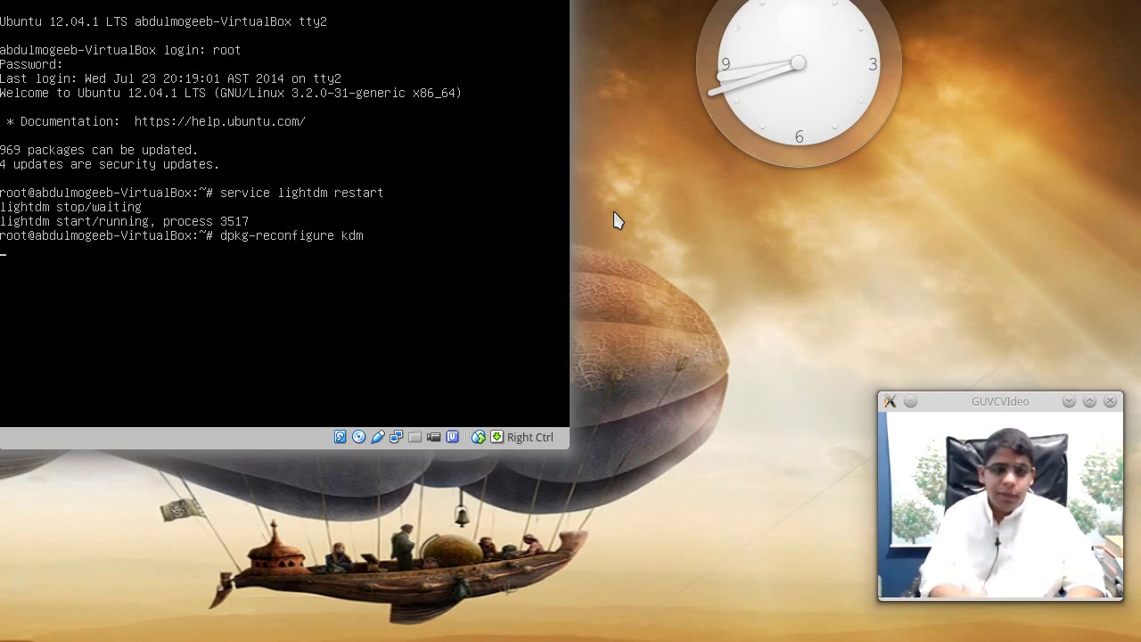
key("Up")
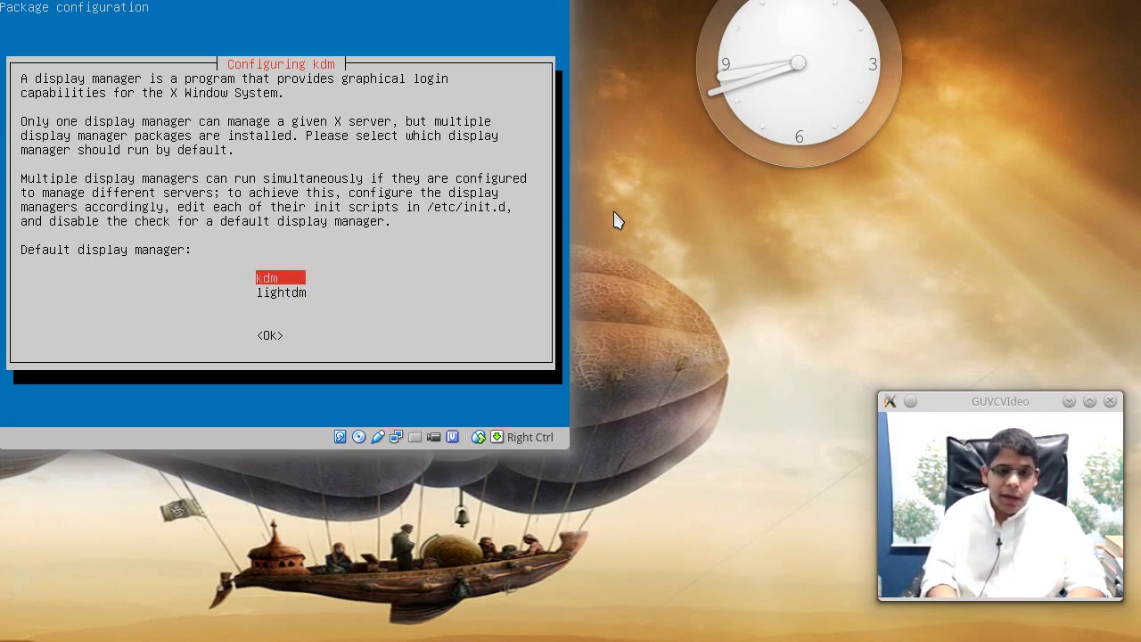
- Confirm kdm as the default display manager and stop lightdm with 'service lightdm stop'
key("Return")
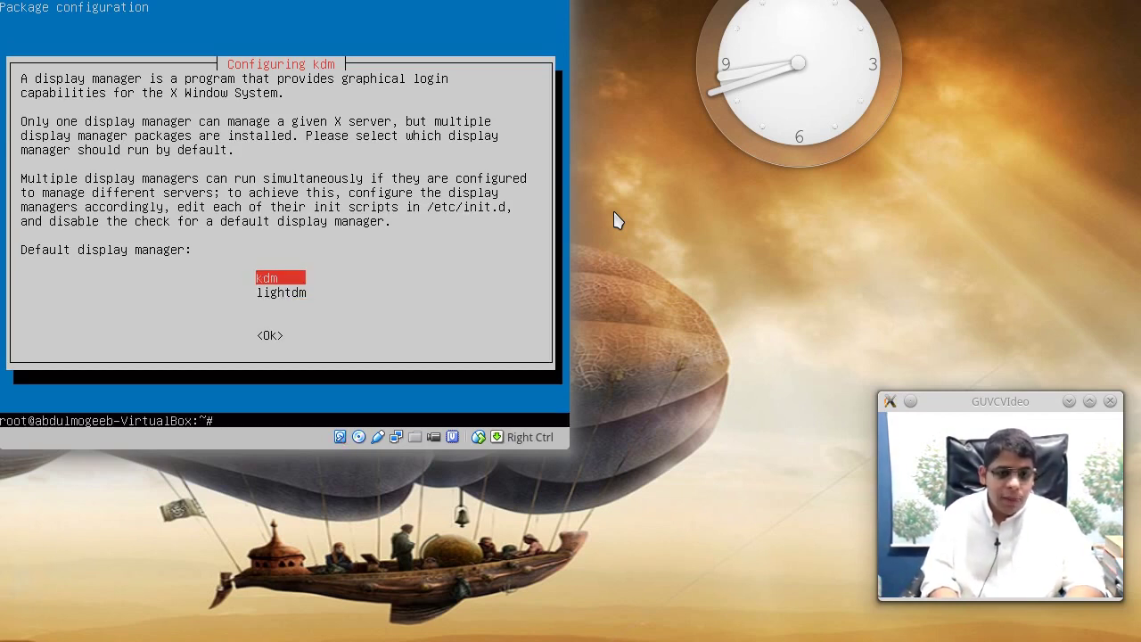
type("servi")
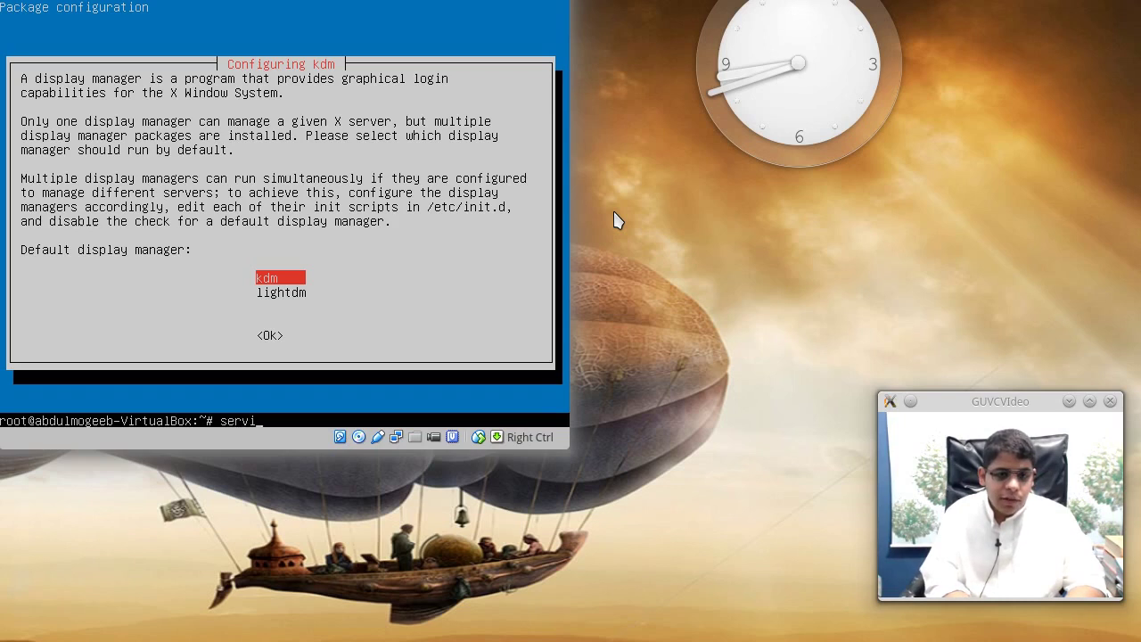
type("ce lightdm stop")
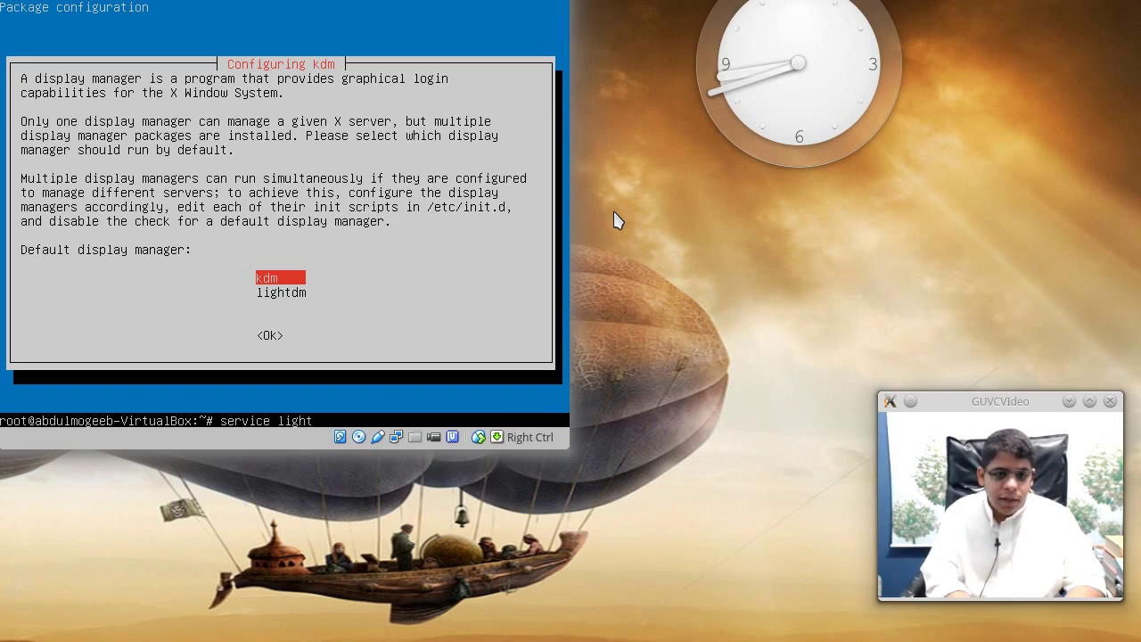
key("Return")
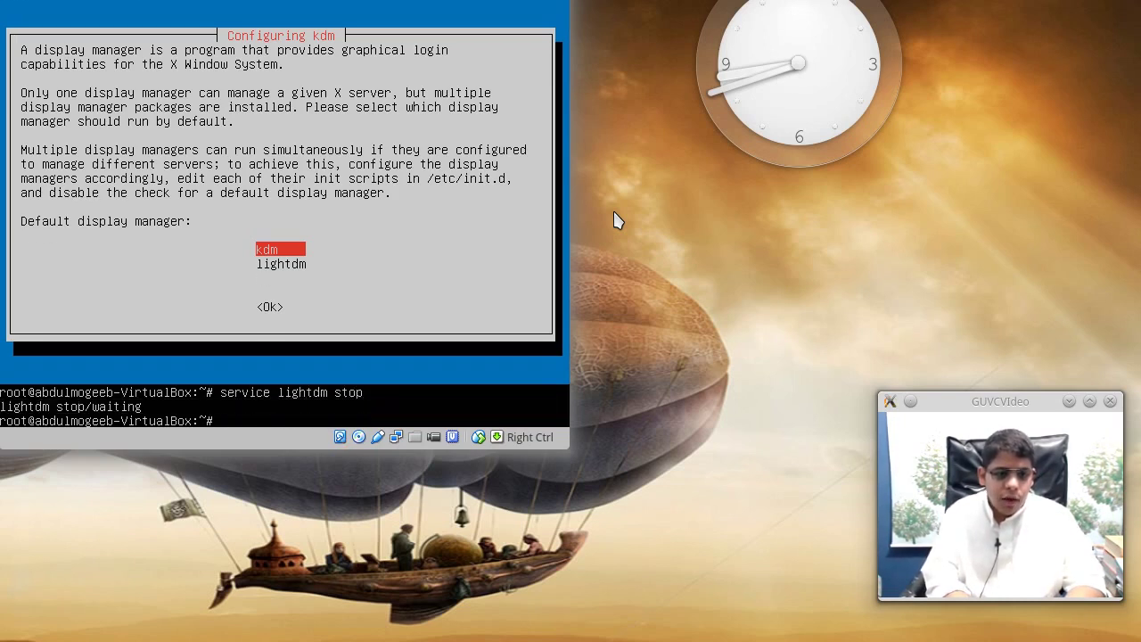
- Edit the recalled command into 'service kdm start' to bring up the KDM login screen
key("Up")
key("BackSpace")
key("BackSpace")
key("BackSpace")
key("BackSpace")
key("BackSpace")
key("BackSpace")
key("BackSpace")
key("BackSpace")
key("BackSpace")
key("BackSpace")
key("BackSpace")
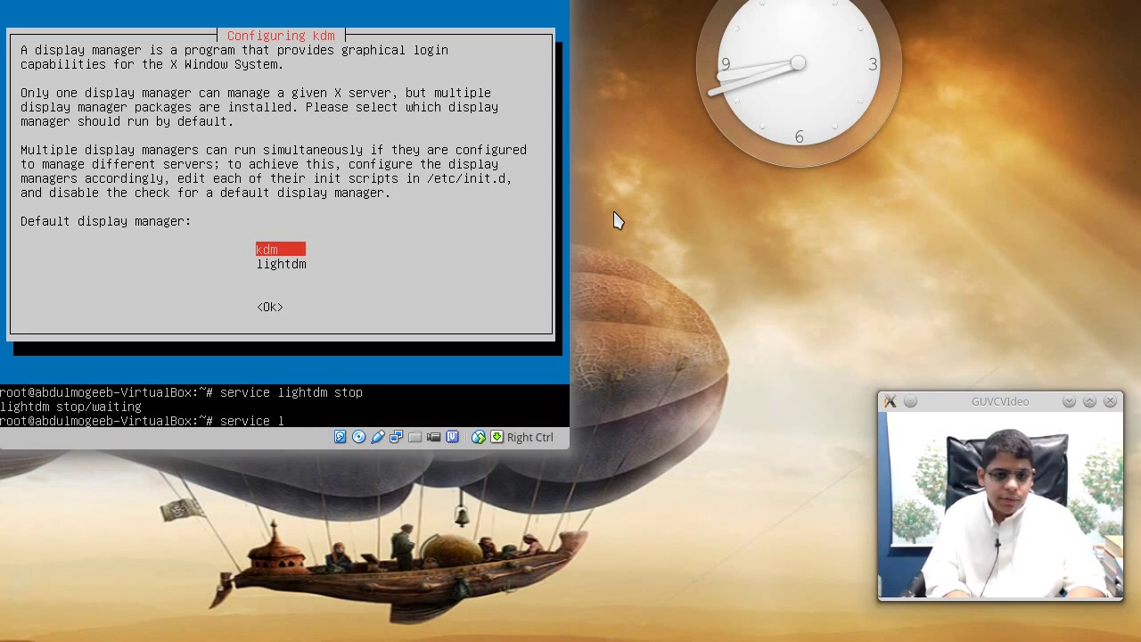
key("BackSpace")
type("kdm start")
key("Return")
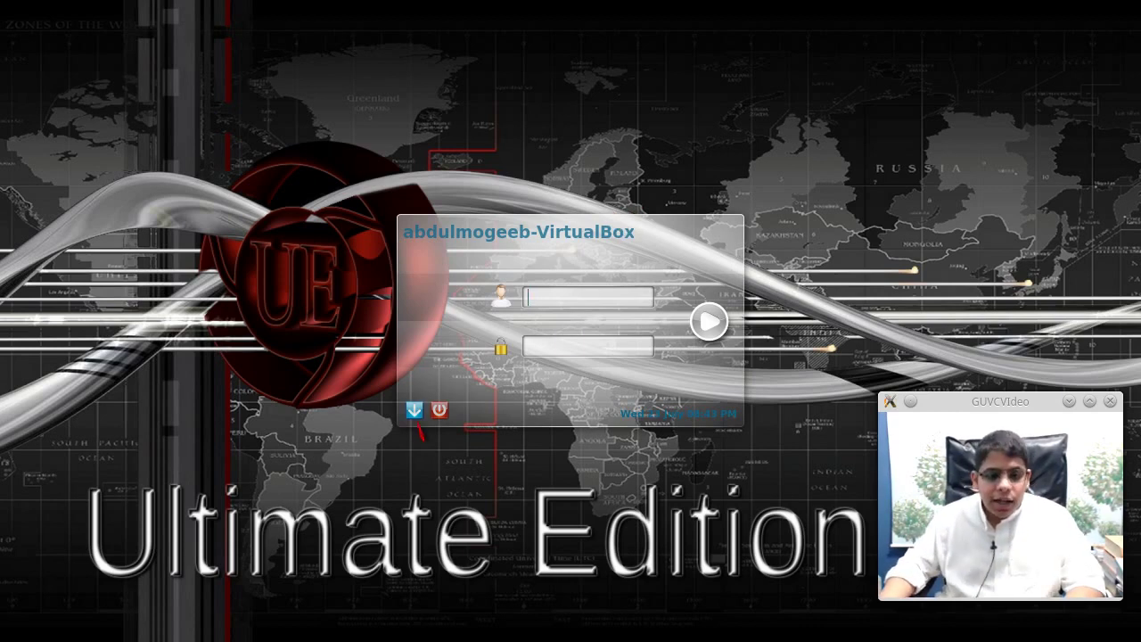
- Look over the KDM session type list, then sign in with the user's username
left_click(415, 413)
left_click(301, 425)
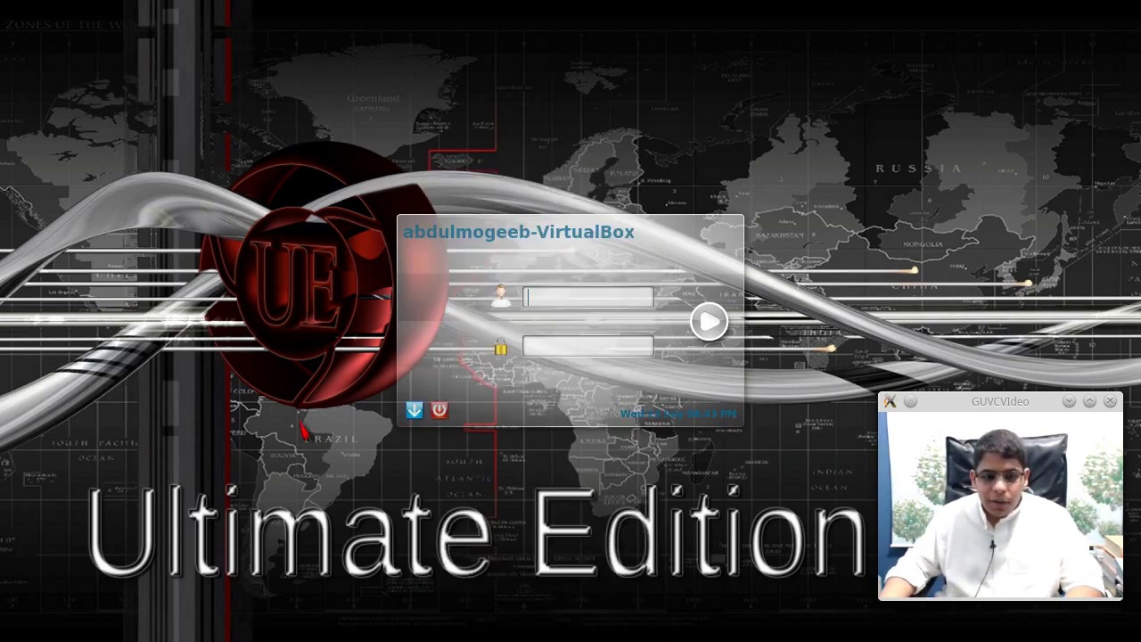
left_click(415, 411)
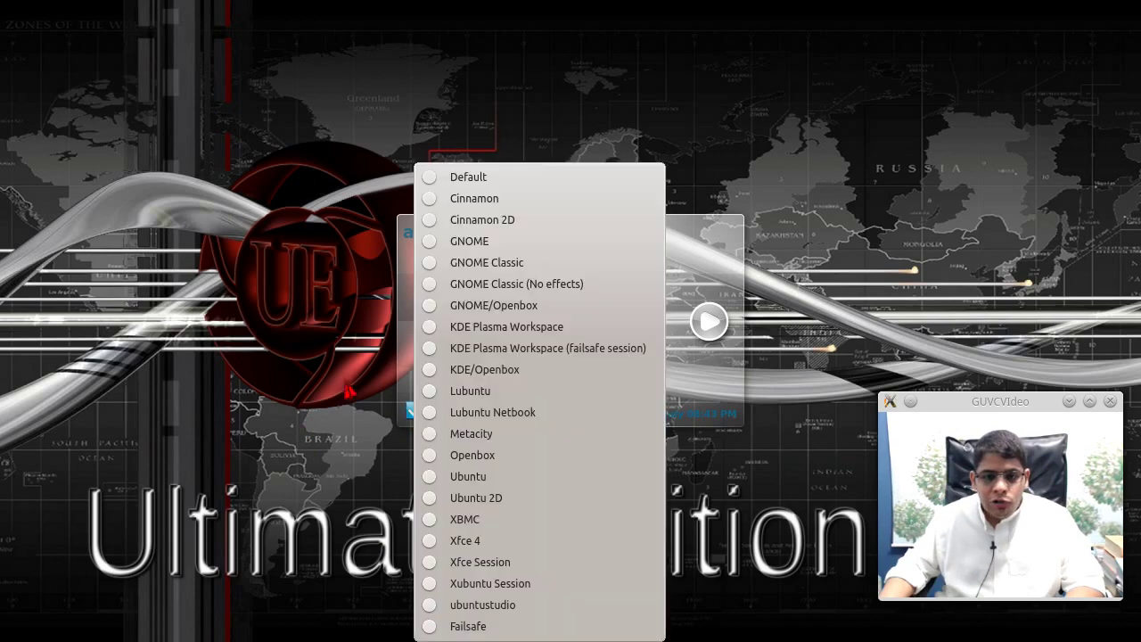
left_click(337, 385)
left_click(562, 300)
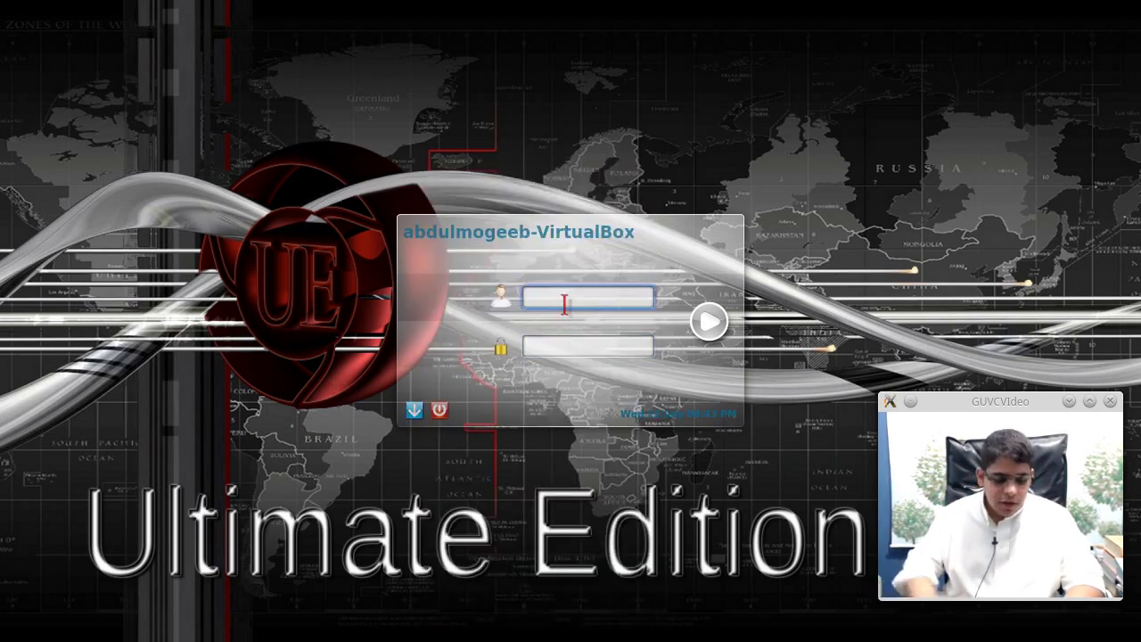
type("abdu1mogeeb")
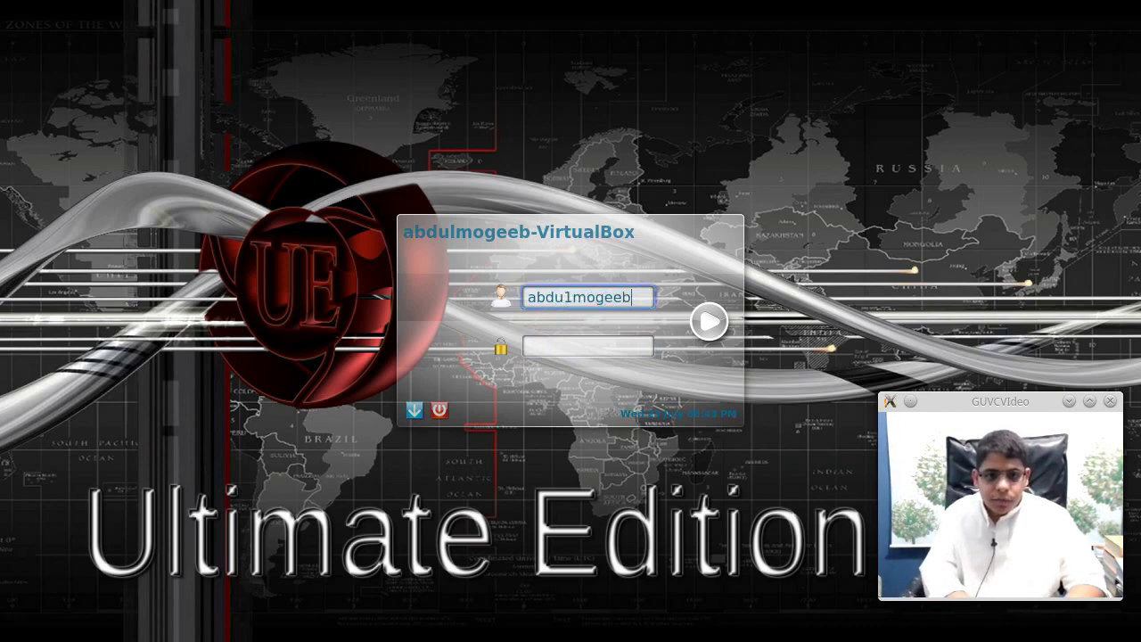
key("Return")
key("Return")
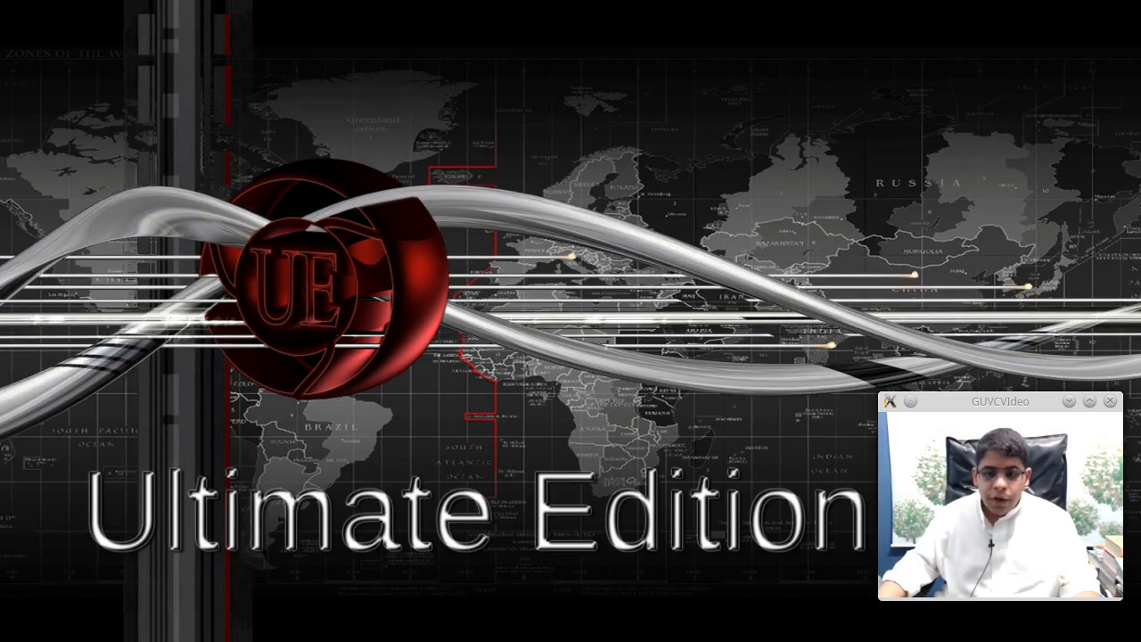
- Open a terminal from the desktop menu, centre it, and run 'killall gnome-panel'
right_click(777, 200)
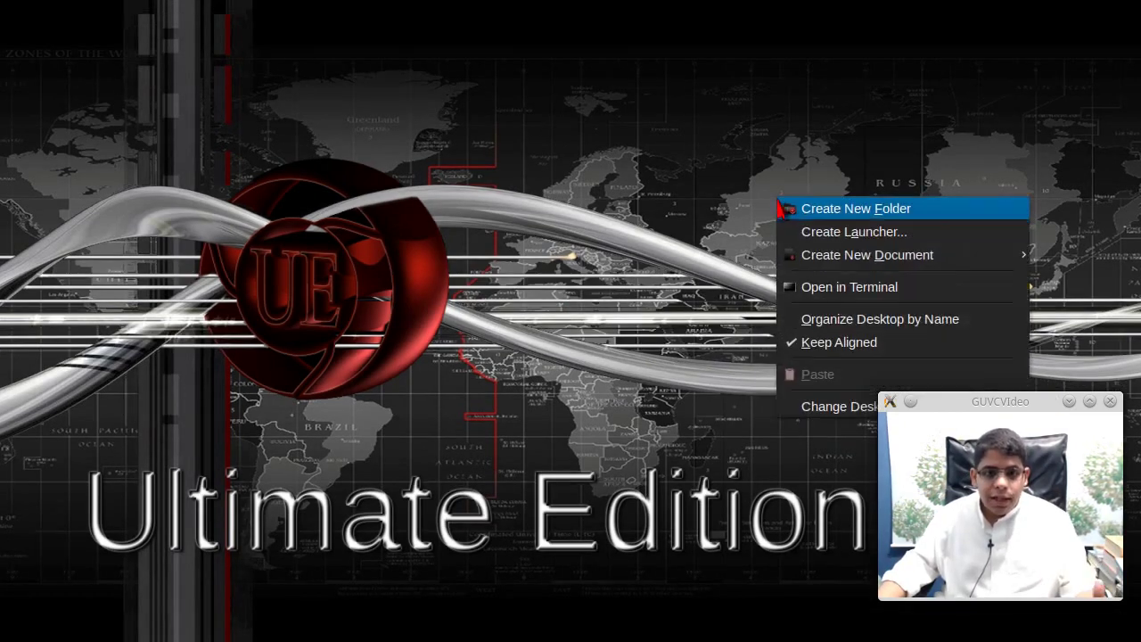
left_click(299, 146)
right_click(270, 79)
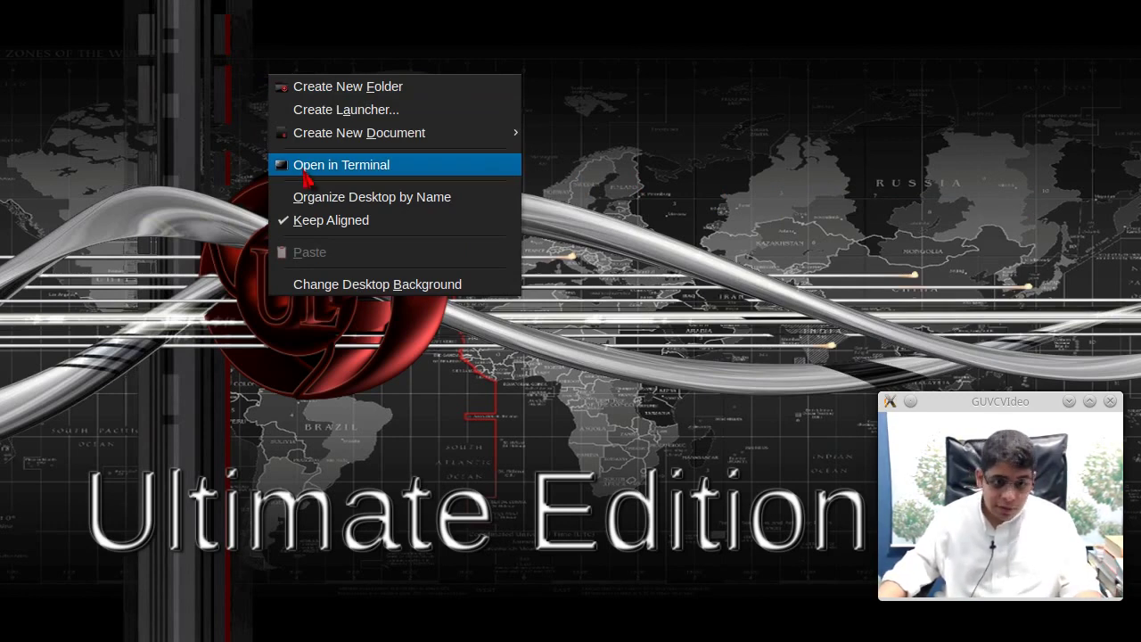
left_click(305, 169)
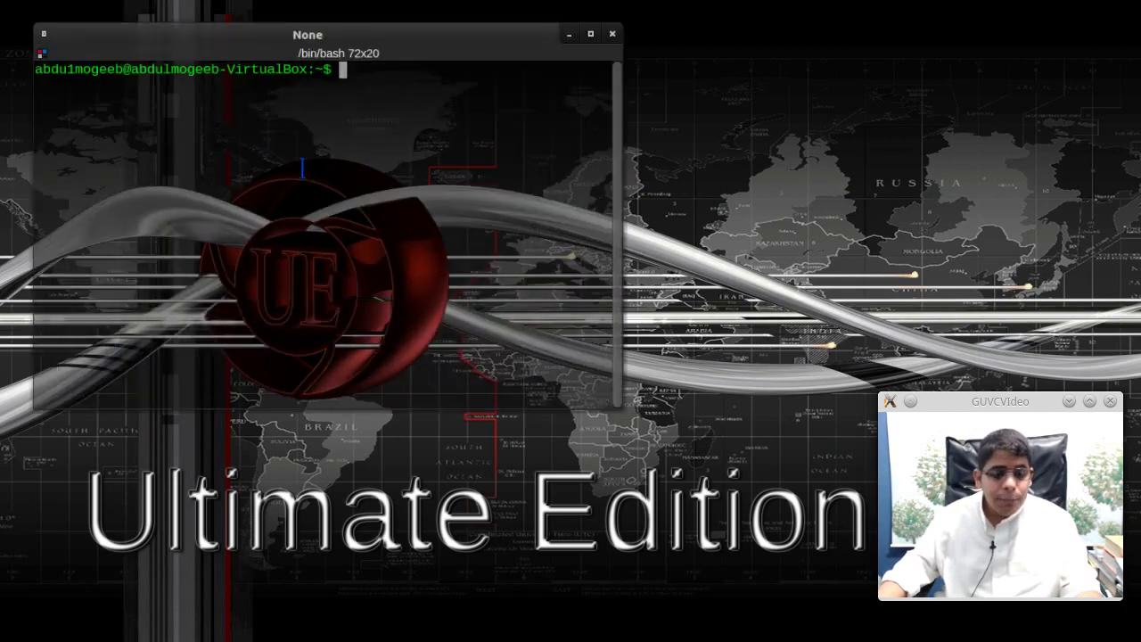
left_click_drag(349, 27, 515, 172)
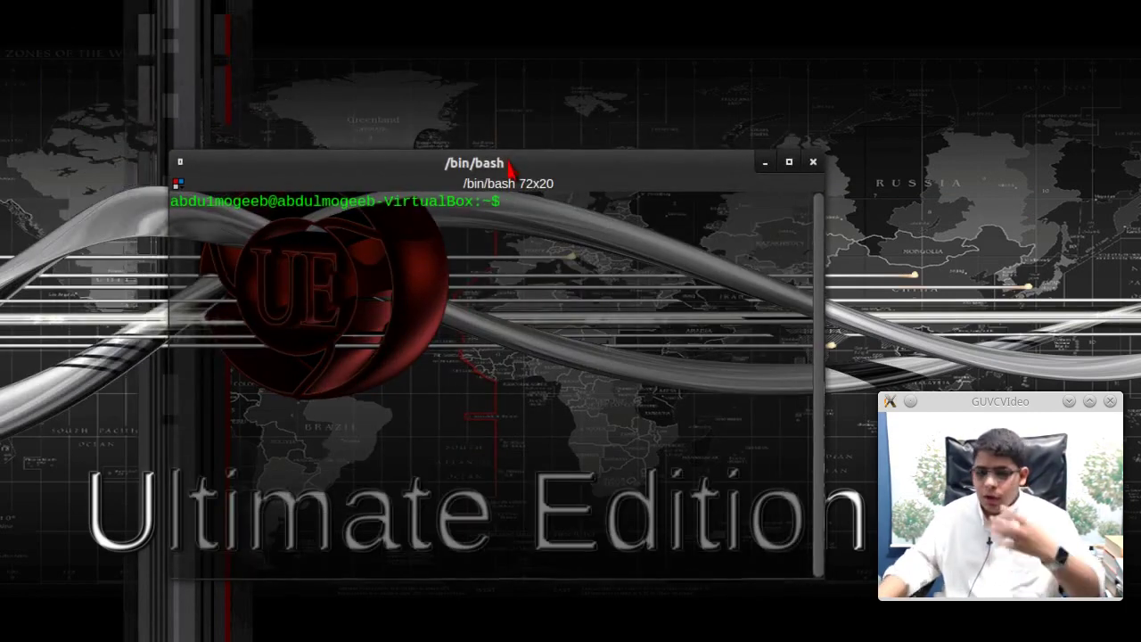
type("killall")
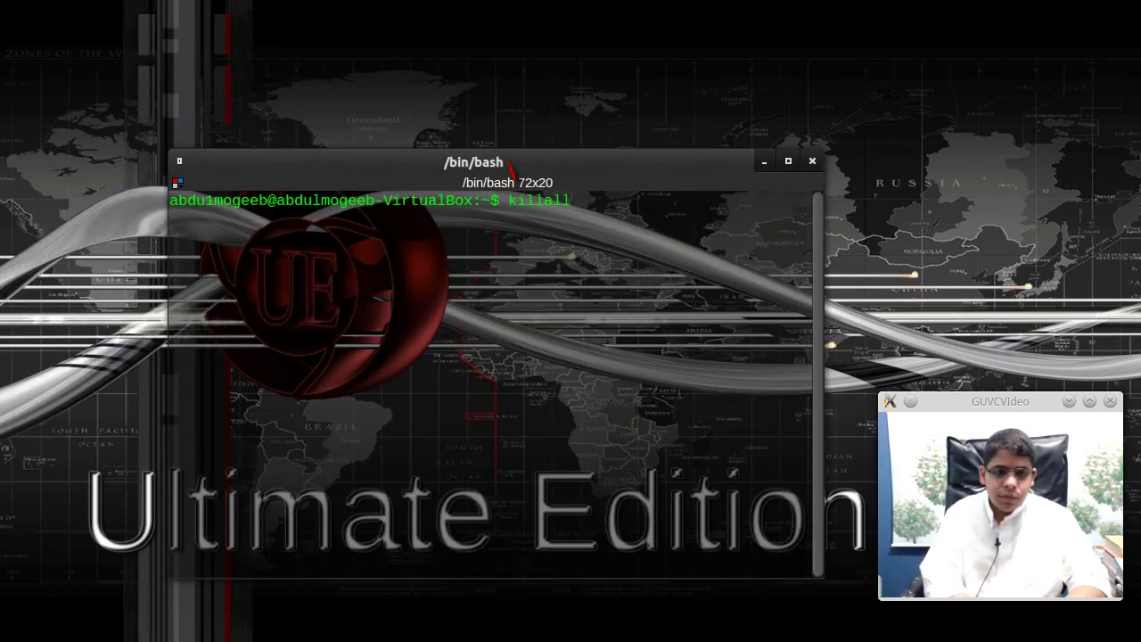
type(" gnome-panel")
key("Return")
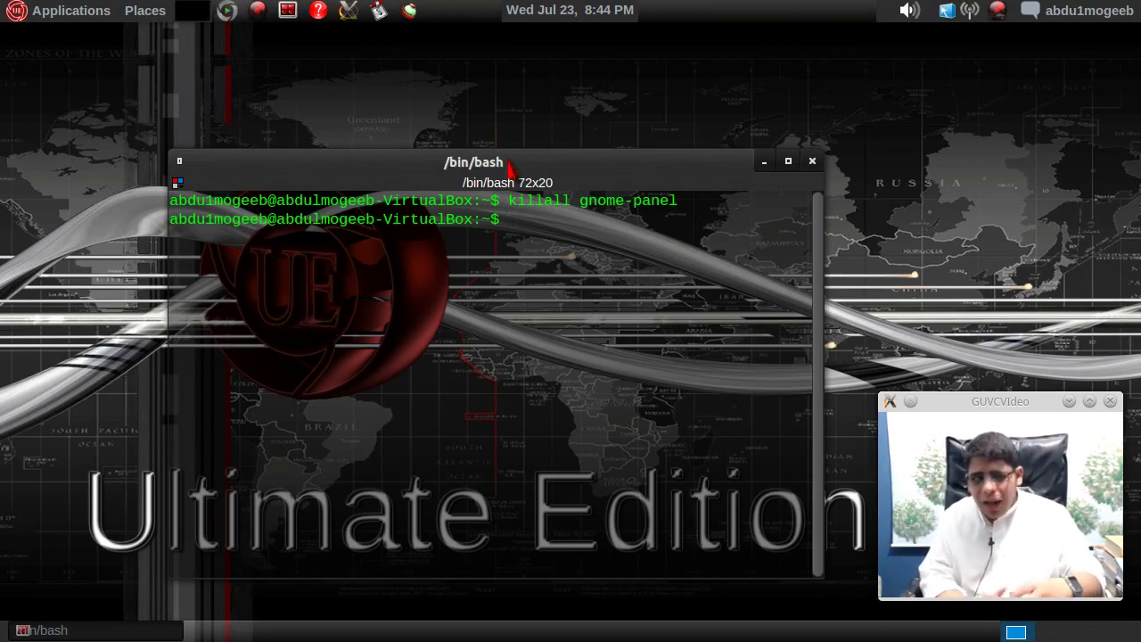
- Type and clear compiz, metacity and xfwm4 at the terminal prompt
type("compiz")
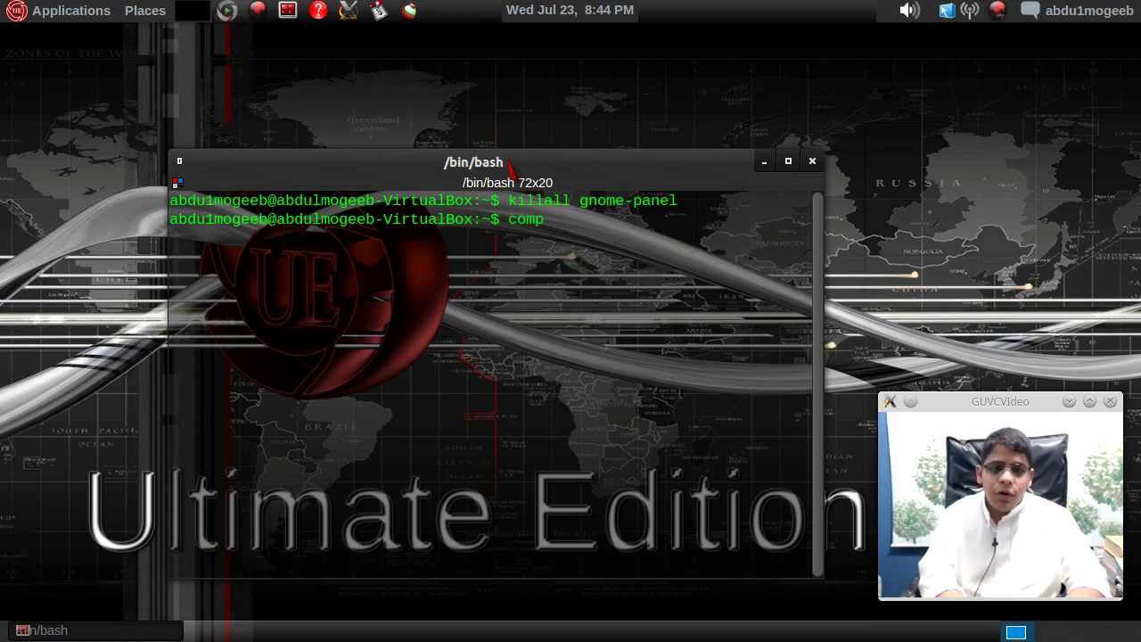
key("BackSpace")
key("BackSpace")
key("BackSpace")
key("BackSpace")
key("BackSpace")
key("BackSpace")
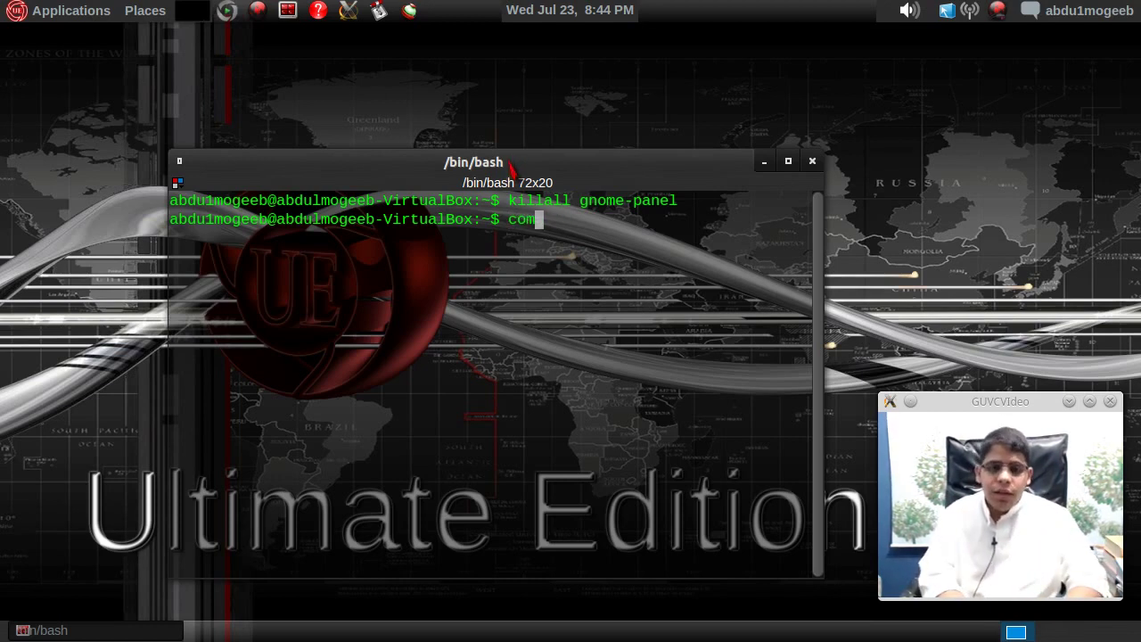
type("metacity")
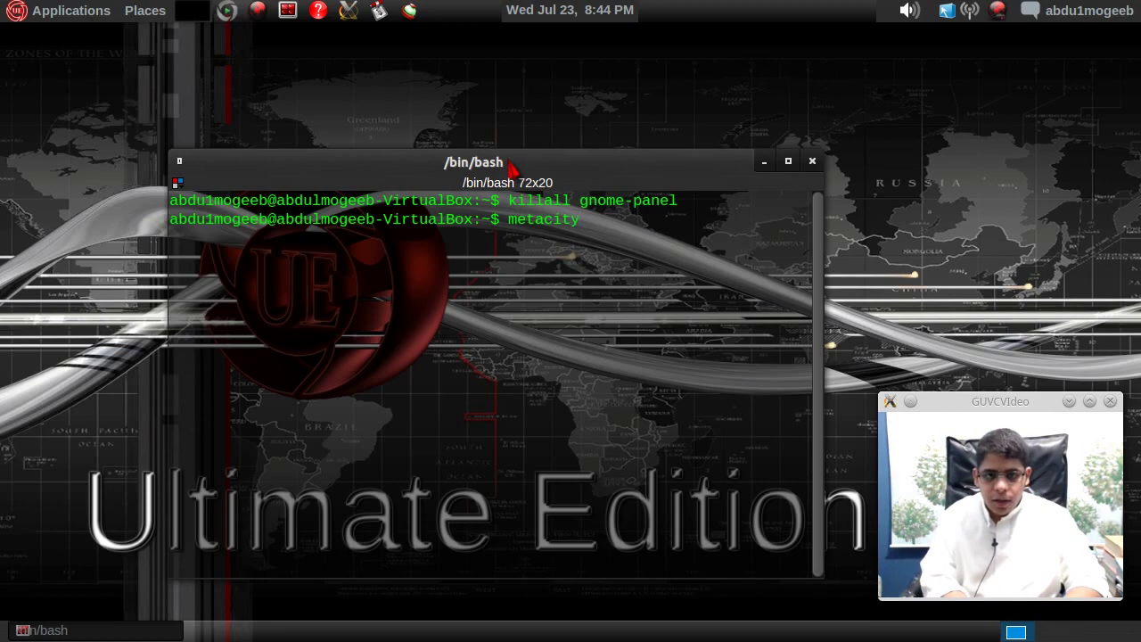
key("BackSpace")
key("BackSpace")
key("BackSpace")
key("BackSpace")
key("BackSpace")
key("BackSpace")
key("BackSpace")
key("BackSpace")
key("BackSpace")
key("BackSpace")
key("BackSpace")
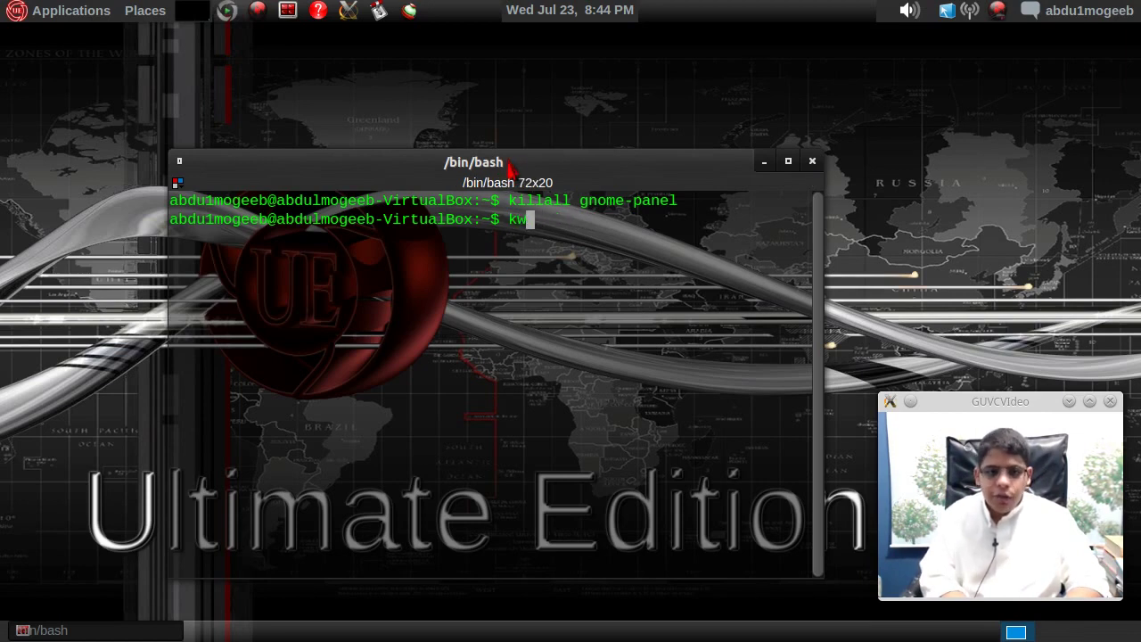
type("xfwm4")
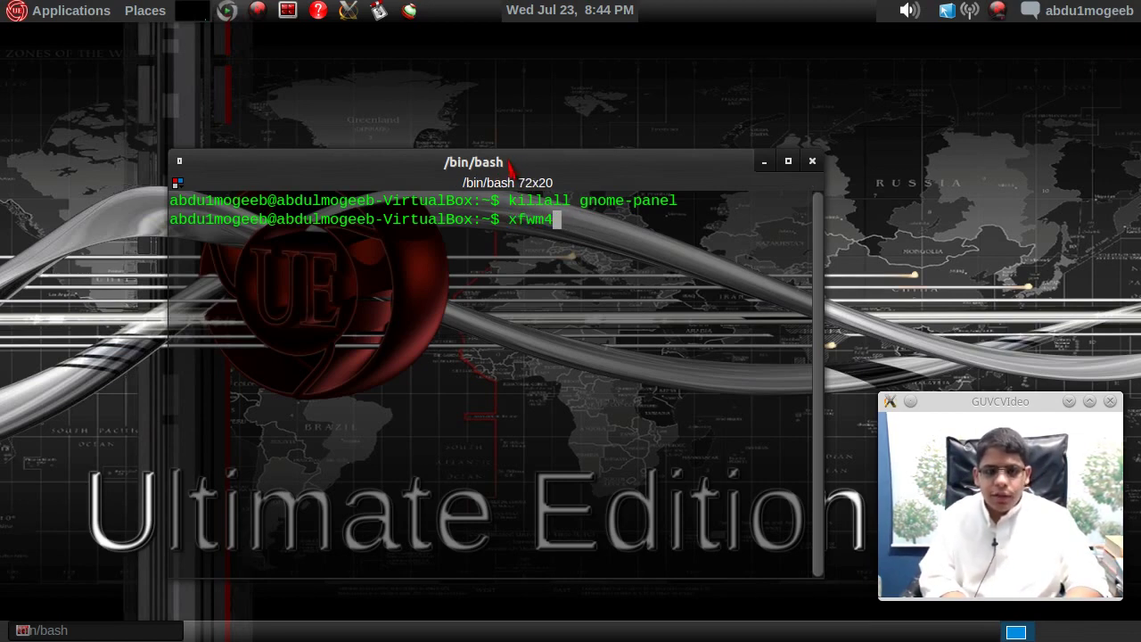
key("BackSpace")
key("BackSpace")
key("BackSpace")
key("BackSpace")
key("BackSpace")
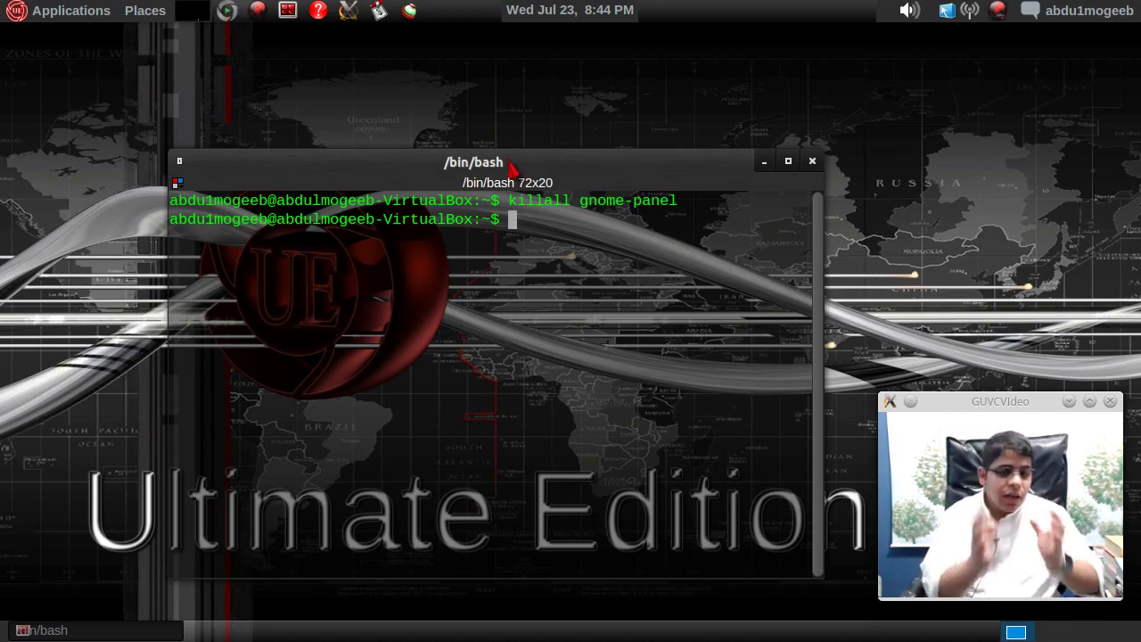
- Inspect Fusion Icon's Select Window Manager submenu without changing anything
left_click(947, 12)
mouse_move(931, 93)
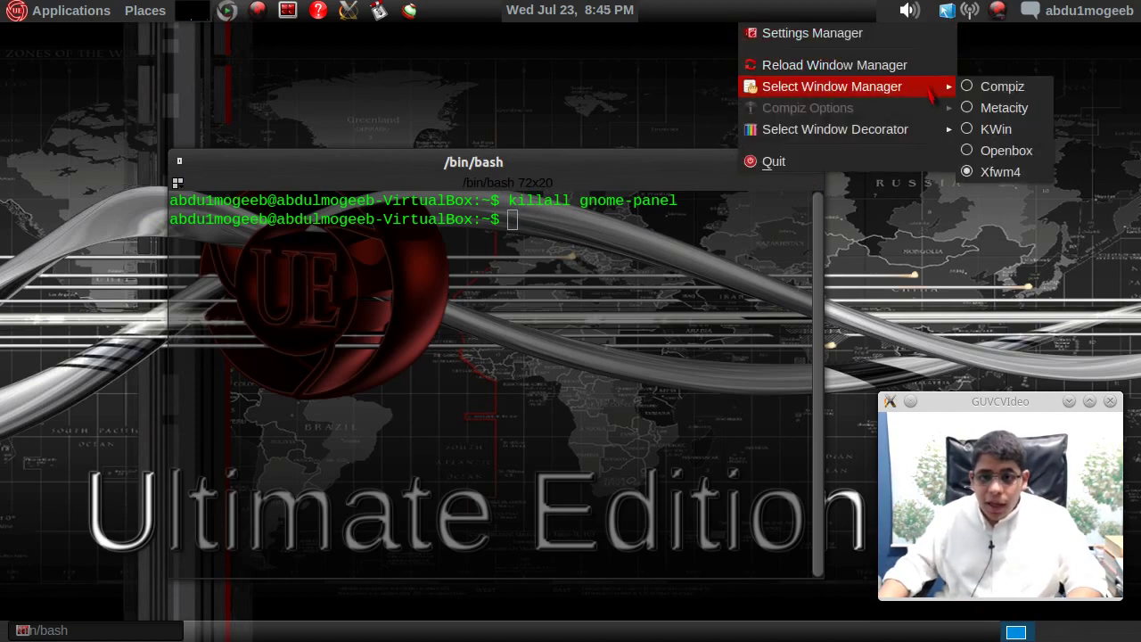
left_click(563, 111)
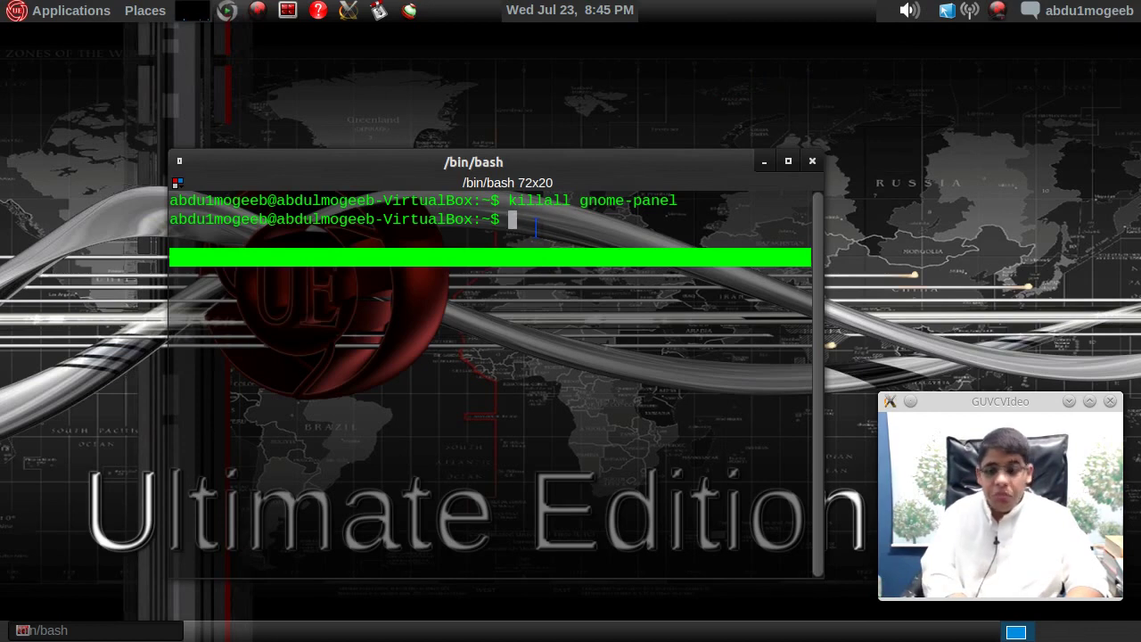
- Run 'kwin --replace', which crashes KWin and opens the KDE Crash Handler
type("kwin")
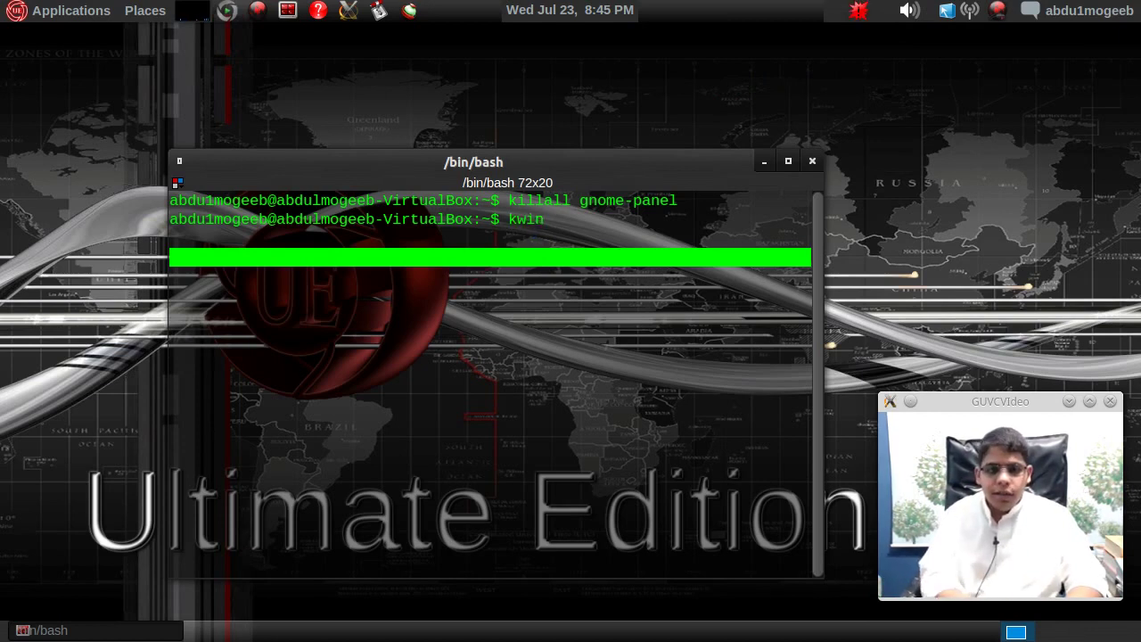
type(" --replace\\")
key("Return")
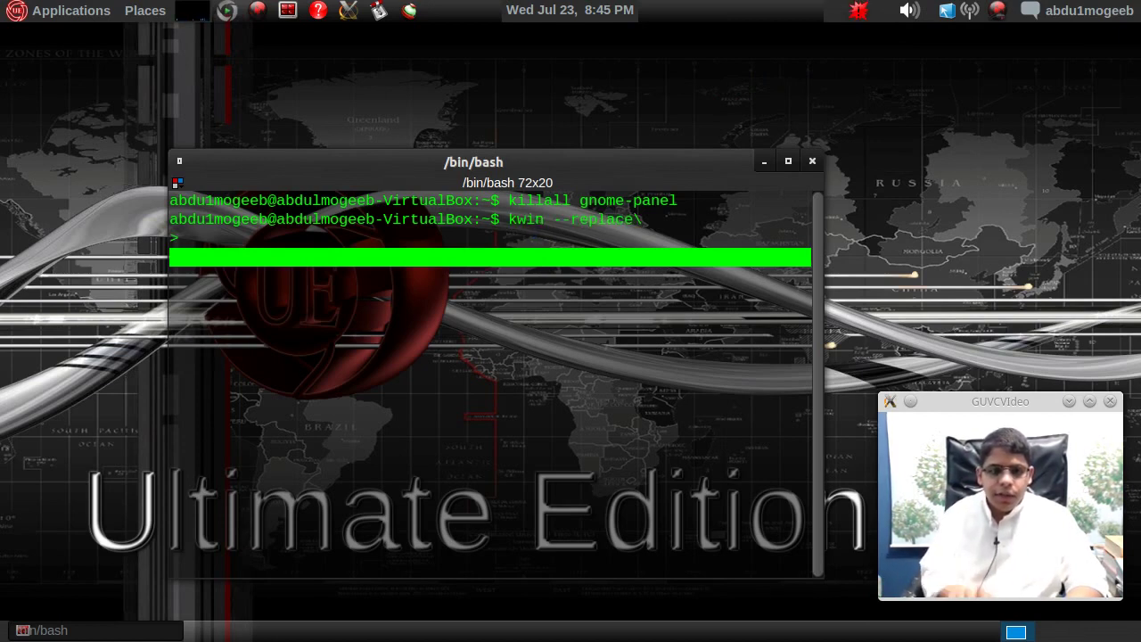
key("Return")
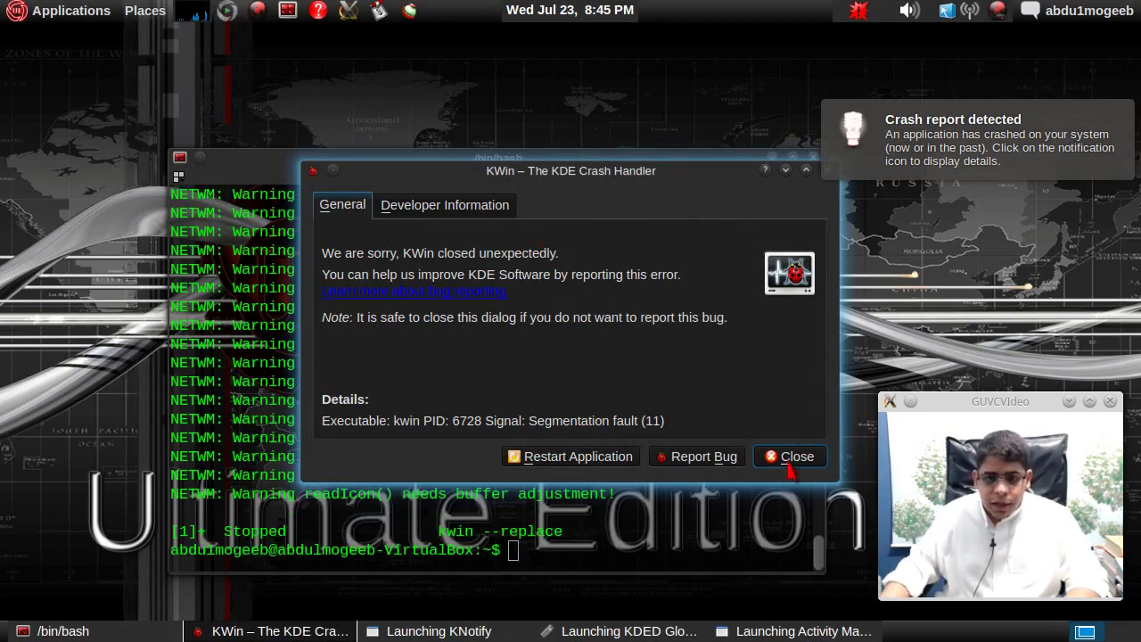
- Dismiss the KWin crash report and run compiz --replace in a new terminal tab
left_click(786, 457)
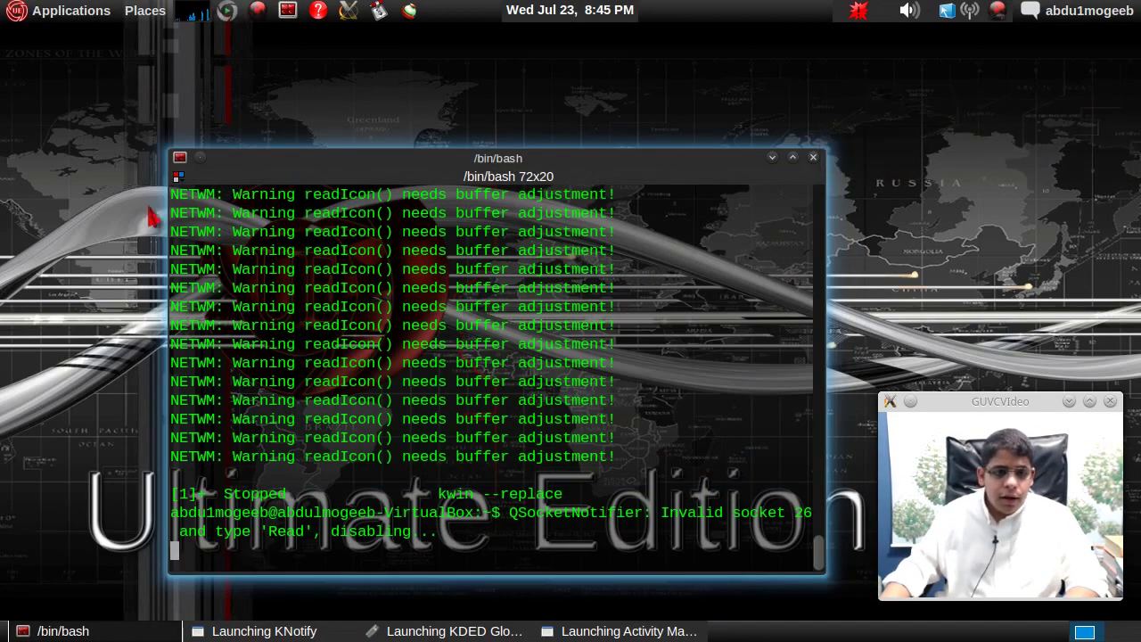
left_click_drag(203, 158, 236, 126)
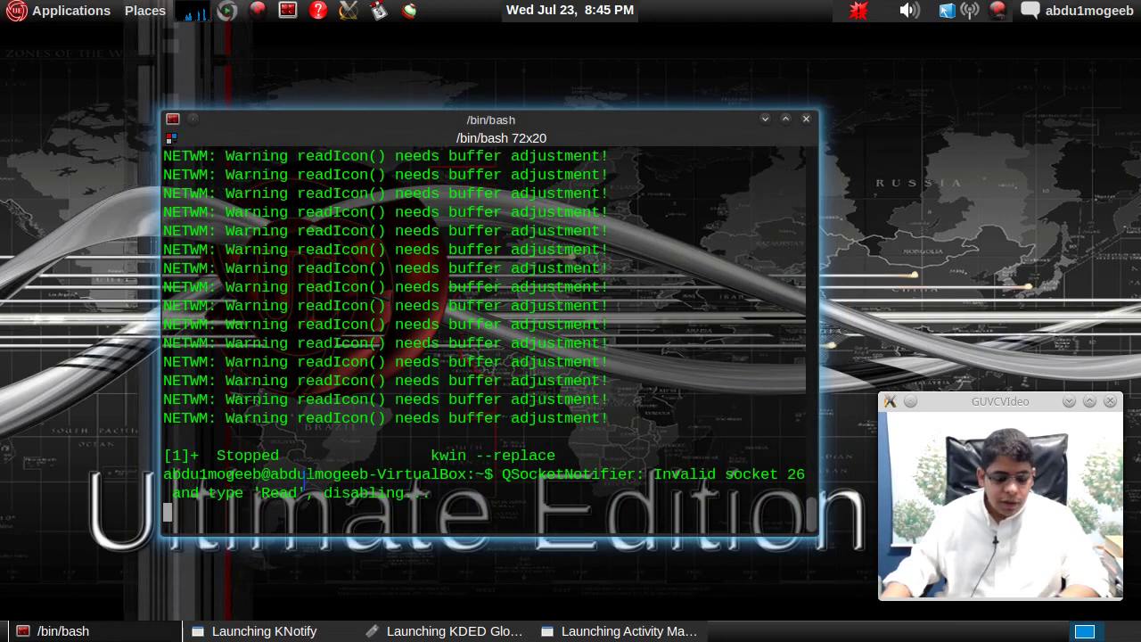
key("ctrl+shift+t")
type("compiz --rpeal")
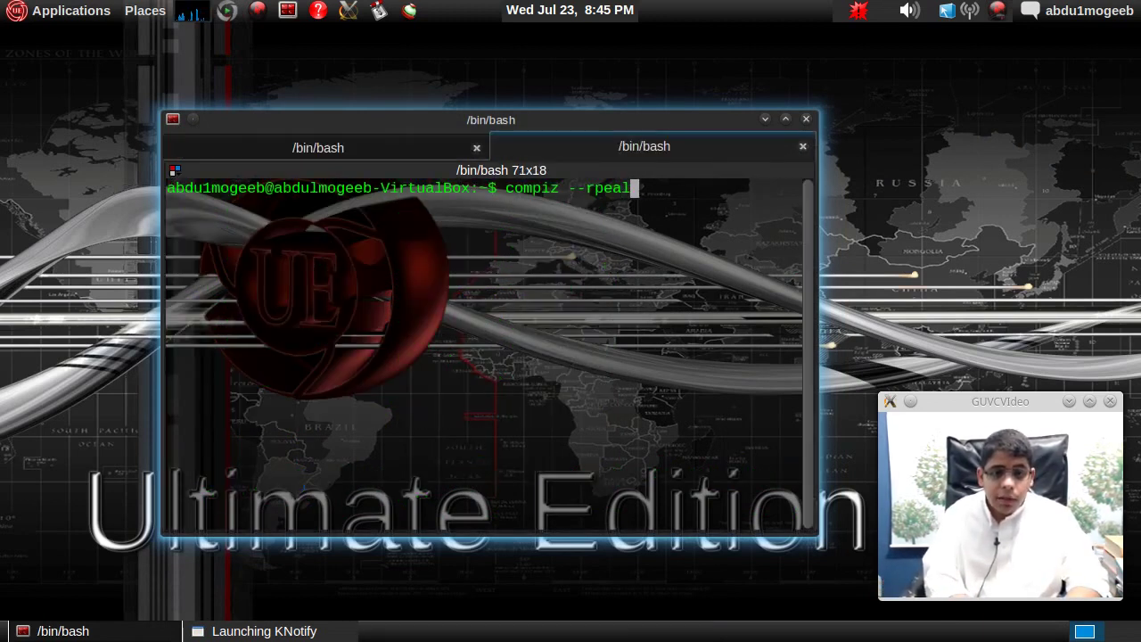
key("BackSpace")
key("BackSpace")
key("BackSpace")
type("eplace")
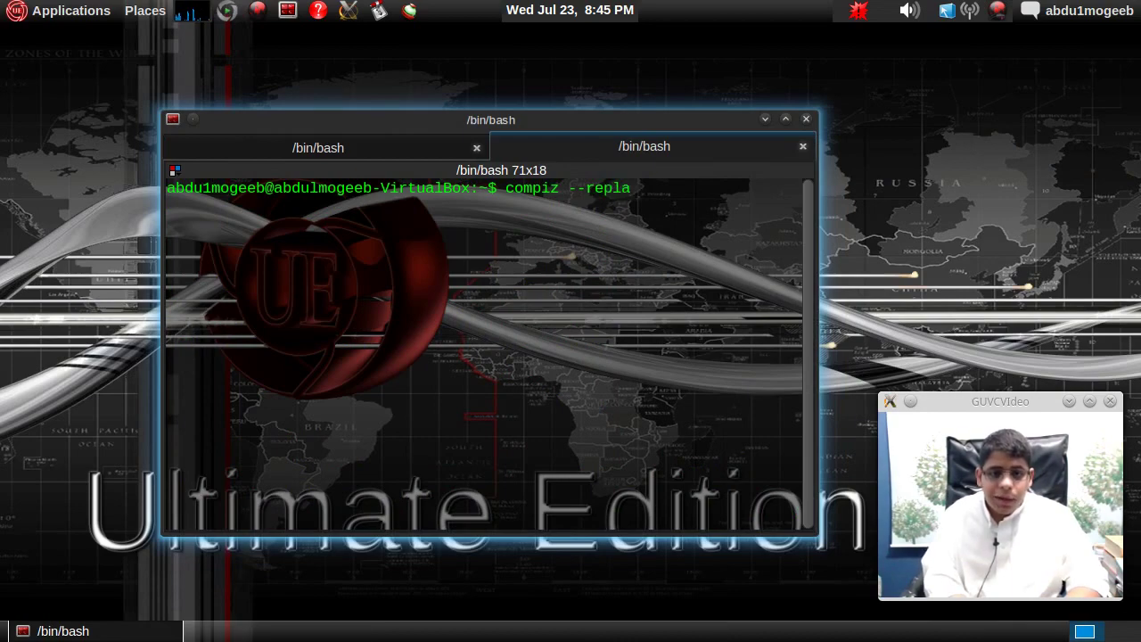
key("Return")
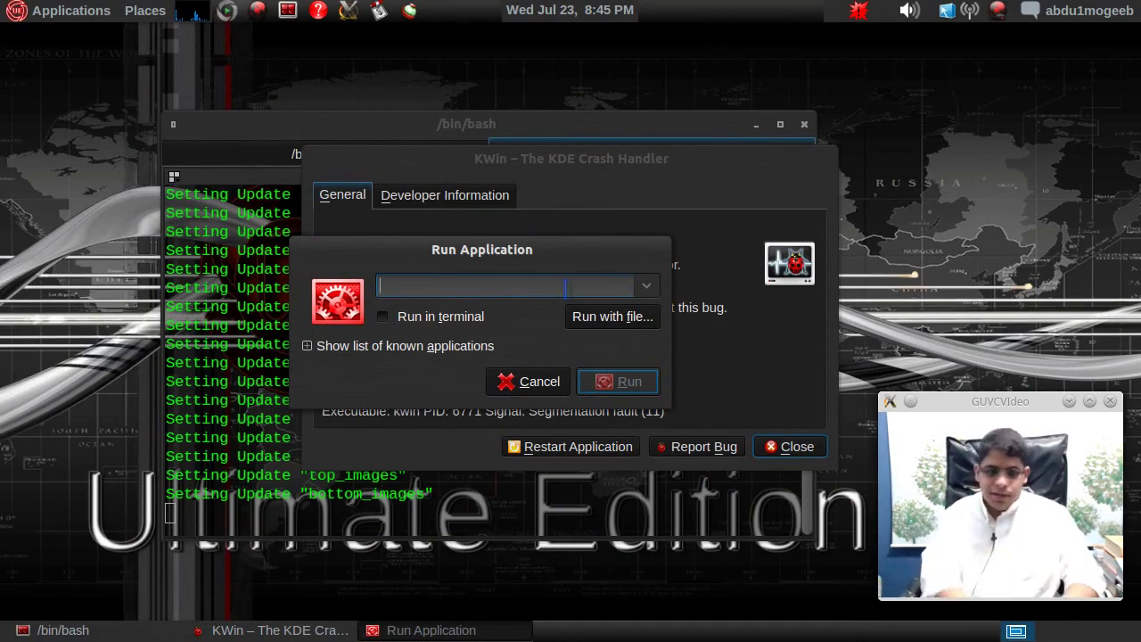
- Run kwin --replace, then dismiss the second KWin crash report
type("kwin --replace")
key("Return")
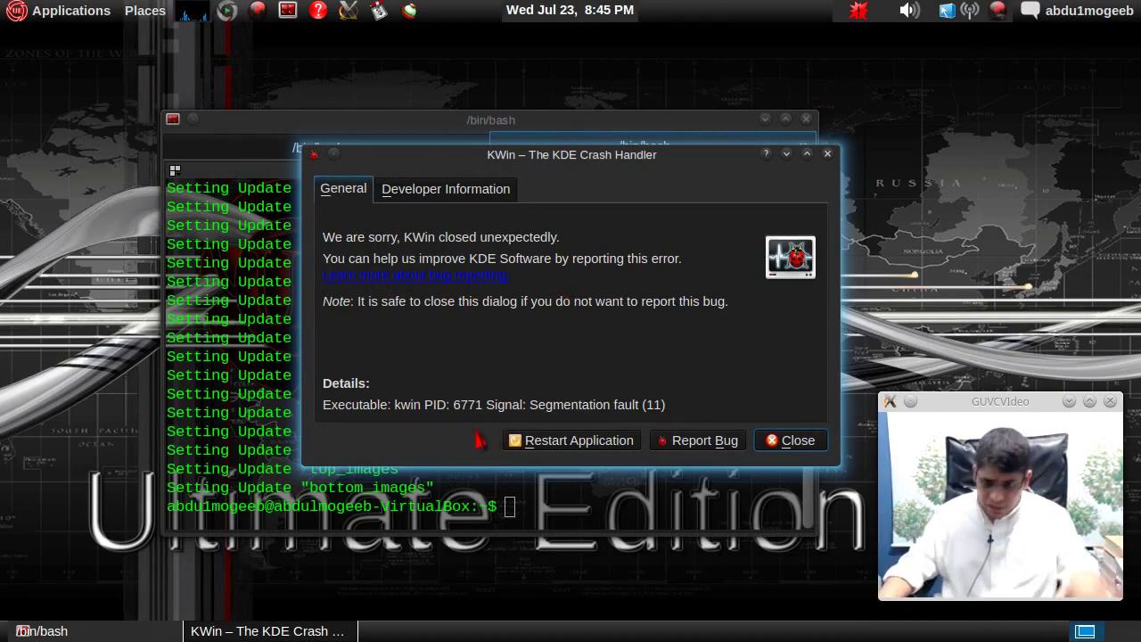
left_click(801, 443)
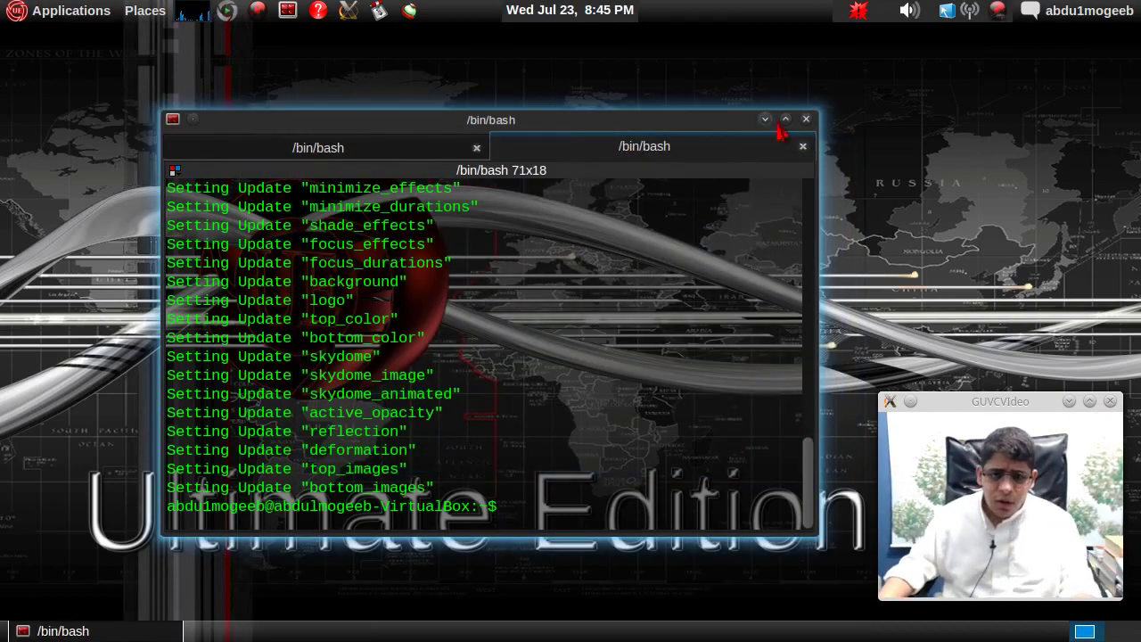
- Close the terminal and all its tabs, leaving the bare world-map desktop
left_click(806, 118)
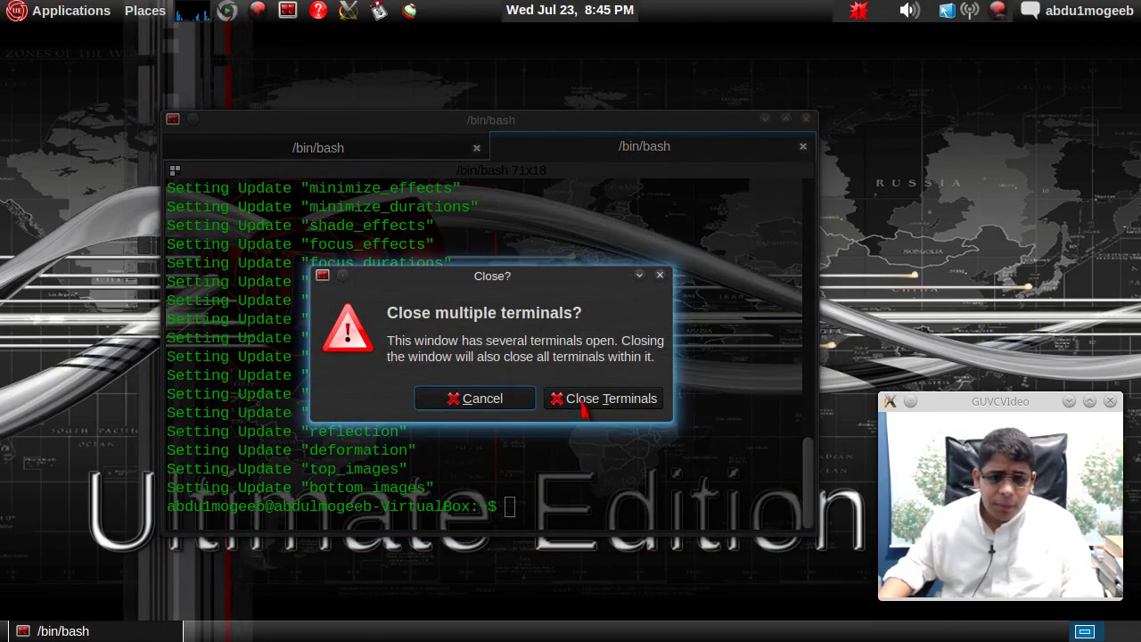
left_click(581, 401)
right_click(342, 118)
left_click(262, 140)
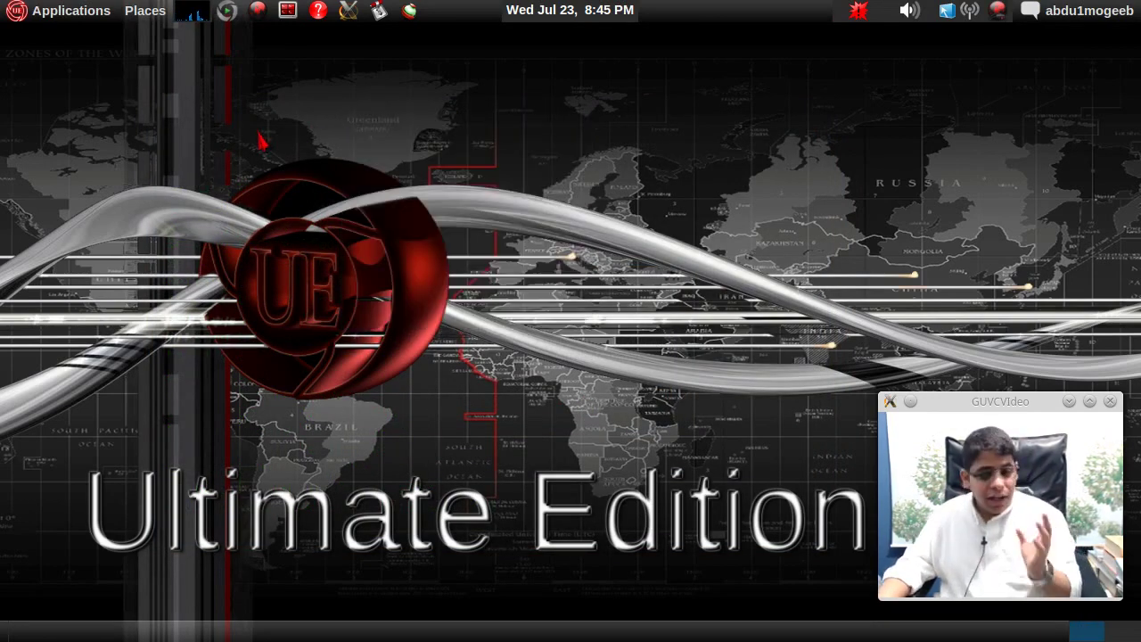